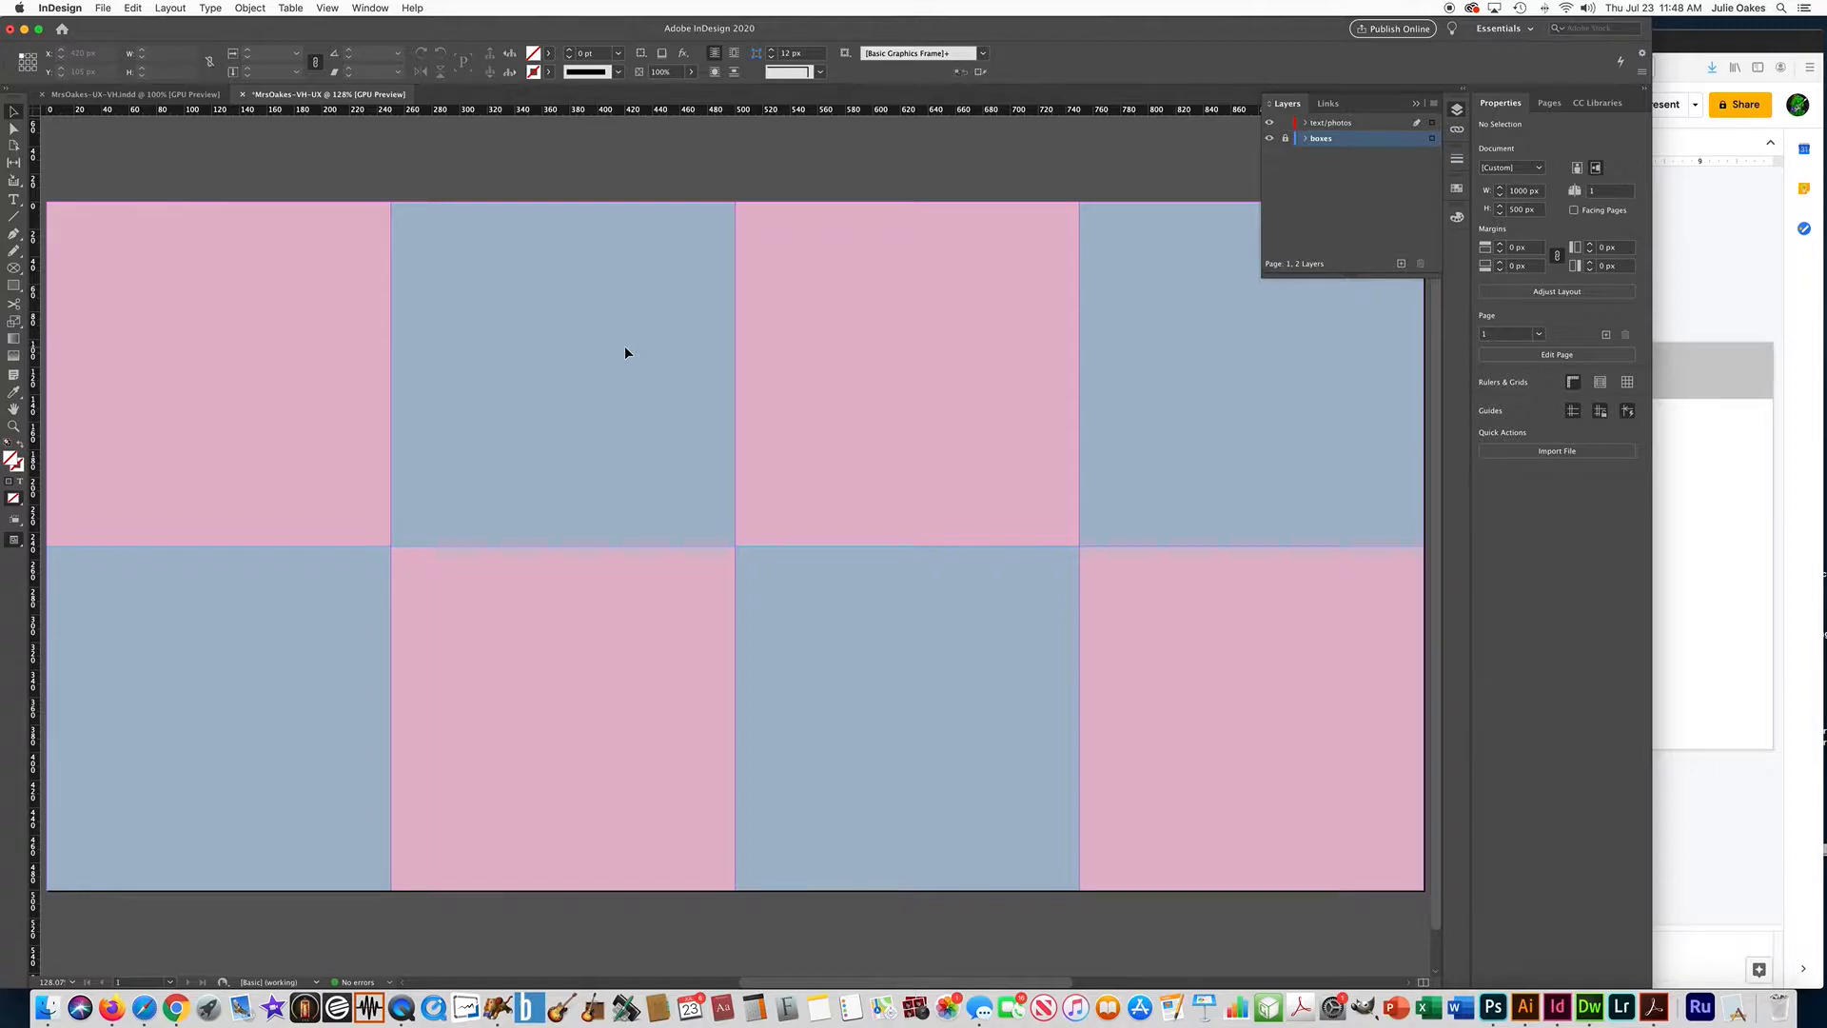
Switch to the Google Slides presentation, copy the heading "VISUAL HIERARCHY" from the slide, and return to InDesign.
{"action": "left_click", "coordinate": [1718, 280]}
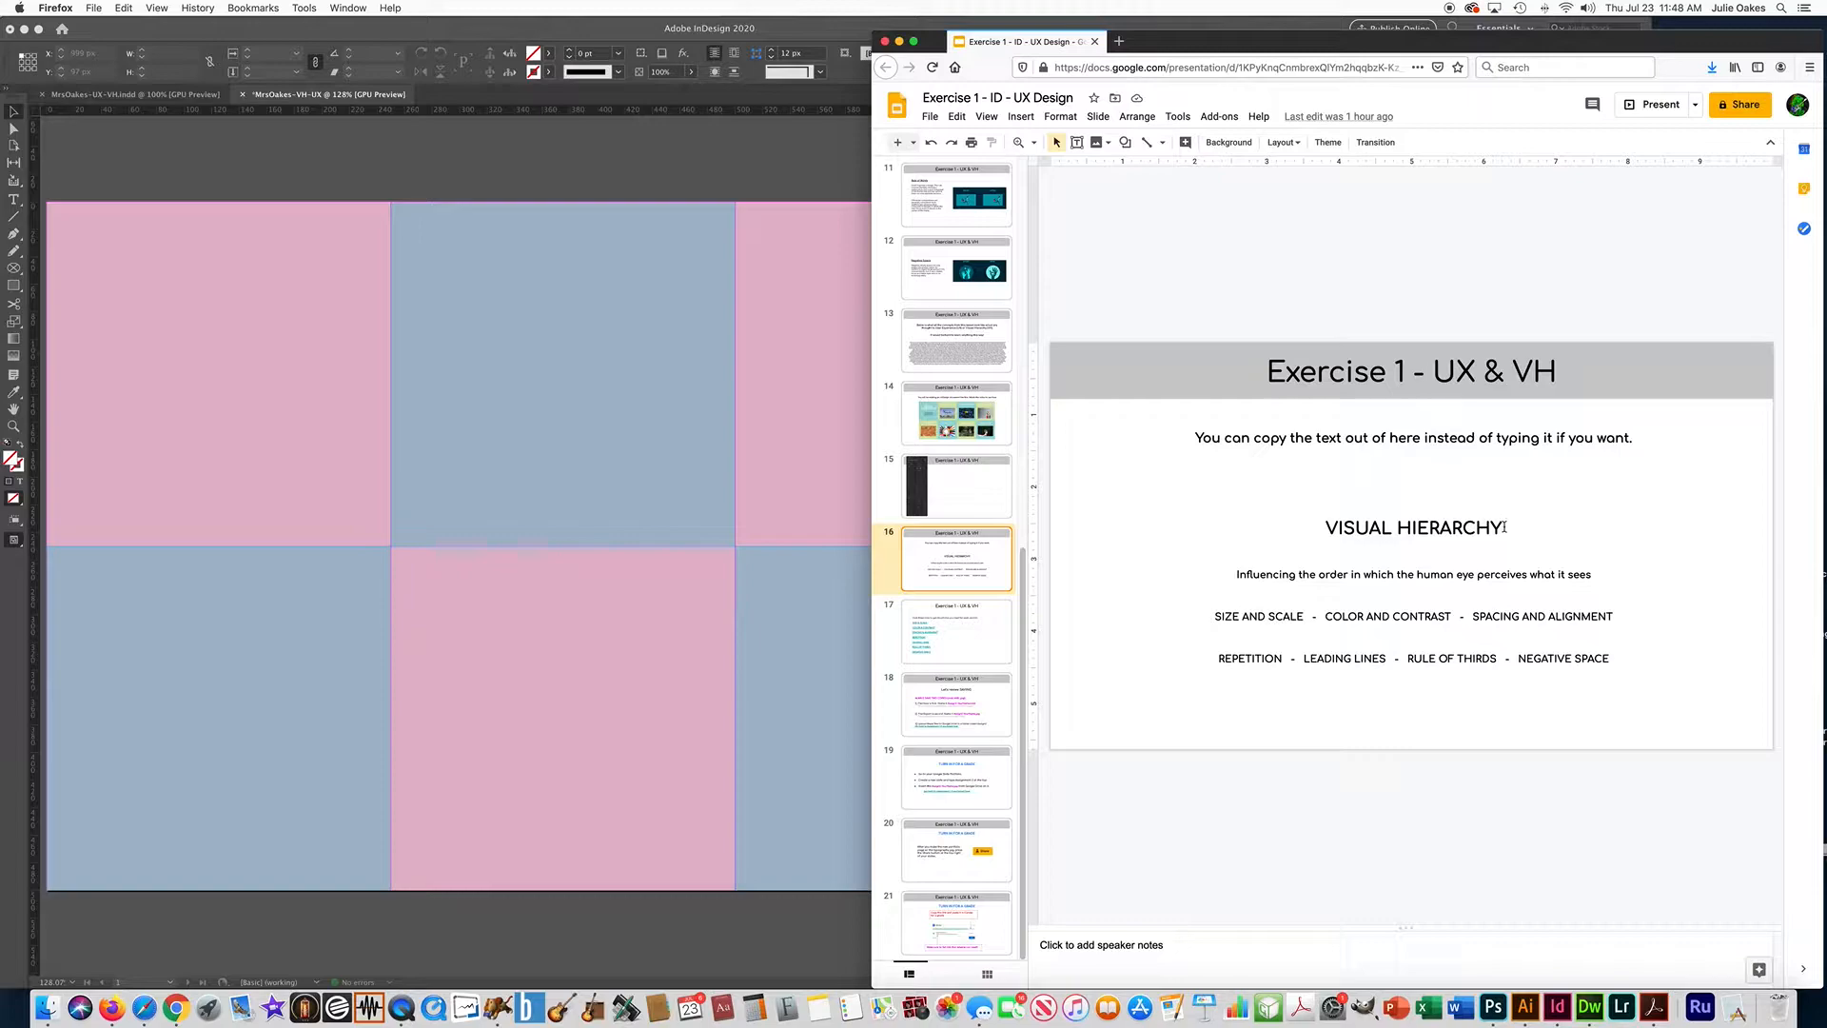
{"action": "left_click_drag", "start_coordinate": [1503, 527], "coordinate": [1320, 523]}
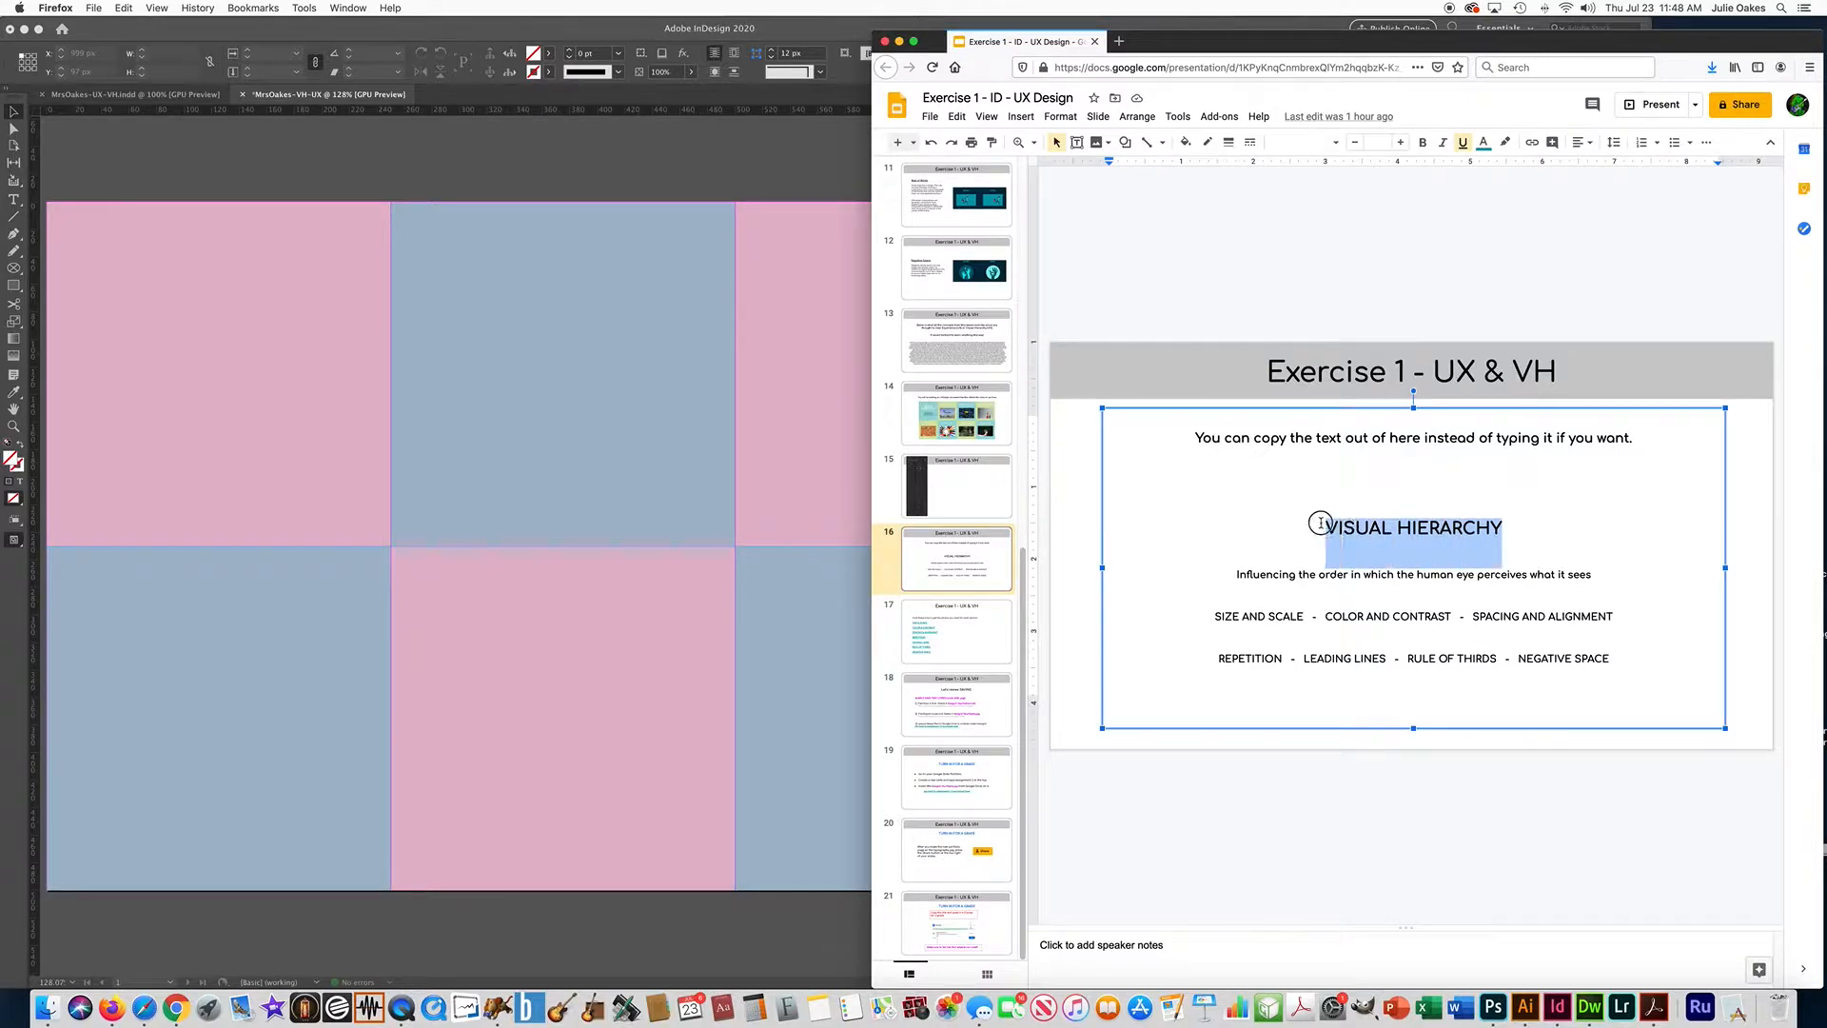
{"action": "key", "text": "super+c"}
{"action": "left_click", "coordinate": [286, 168]}
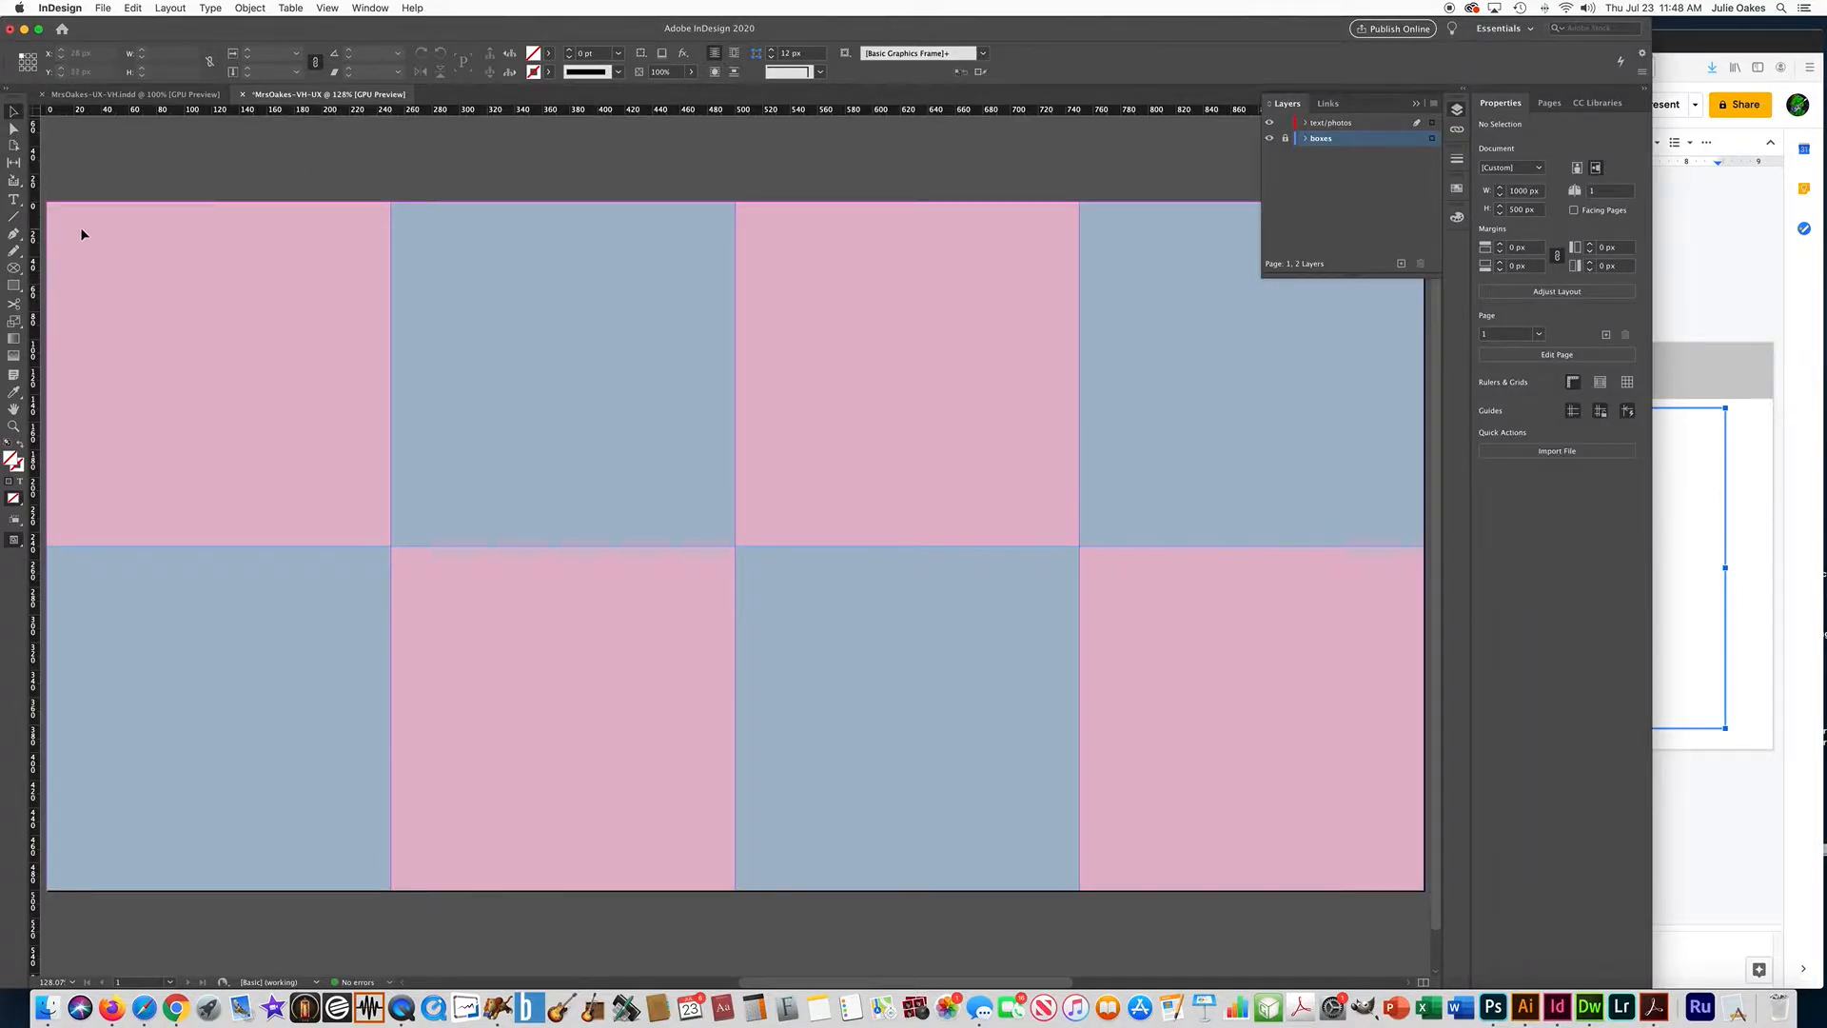
On the text/photos layer, draw a text frame about 209 by 133 px in the first pink box and paste the copied heading.
{"action": "left_click", "coordinate": [1334, 124]}
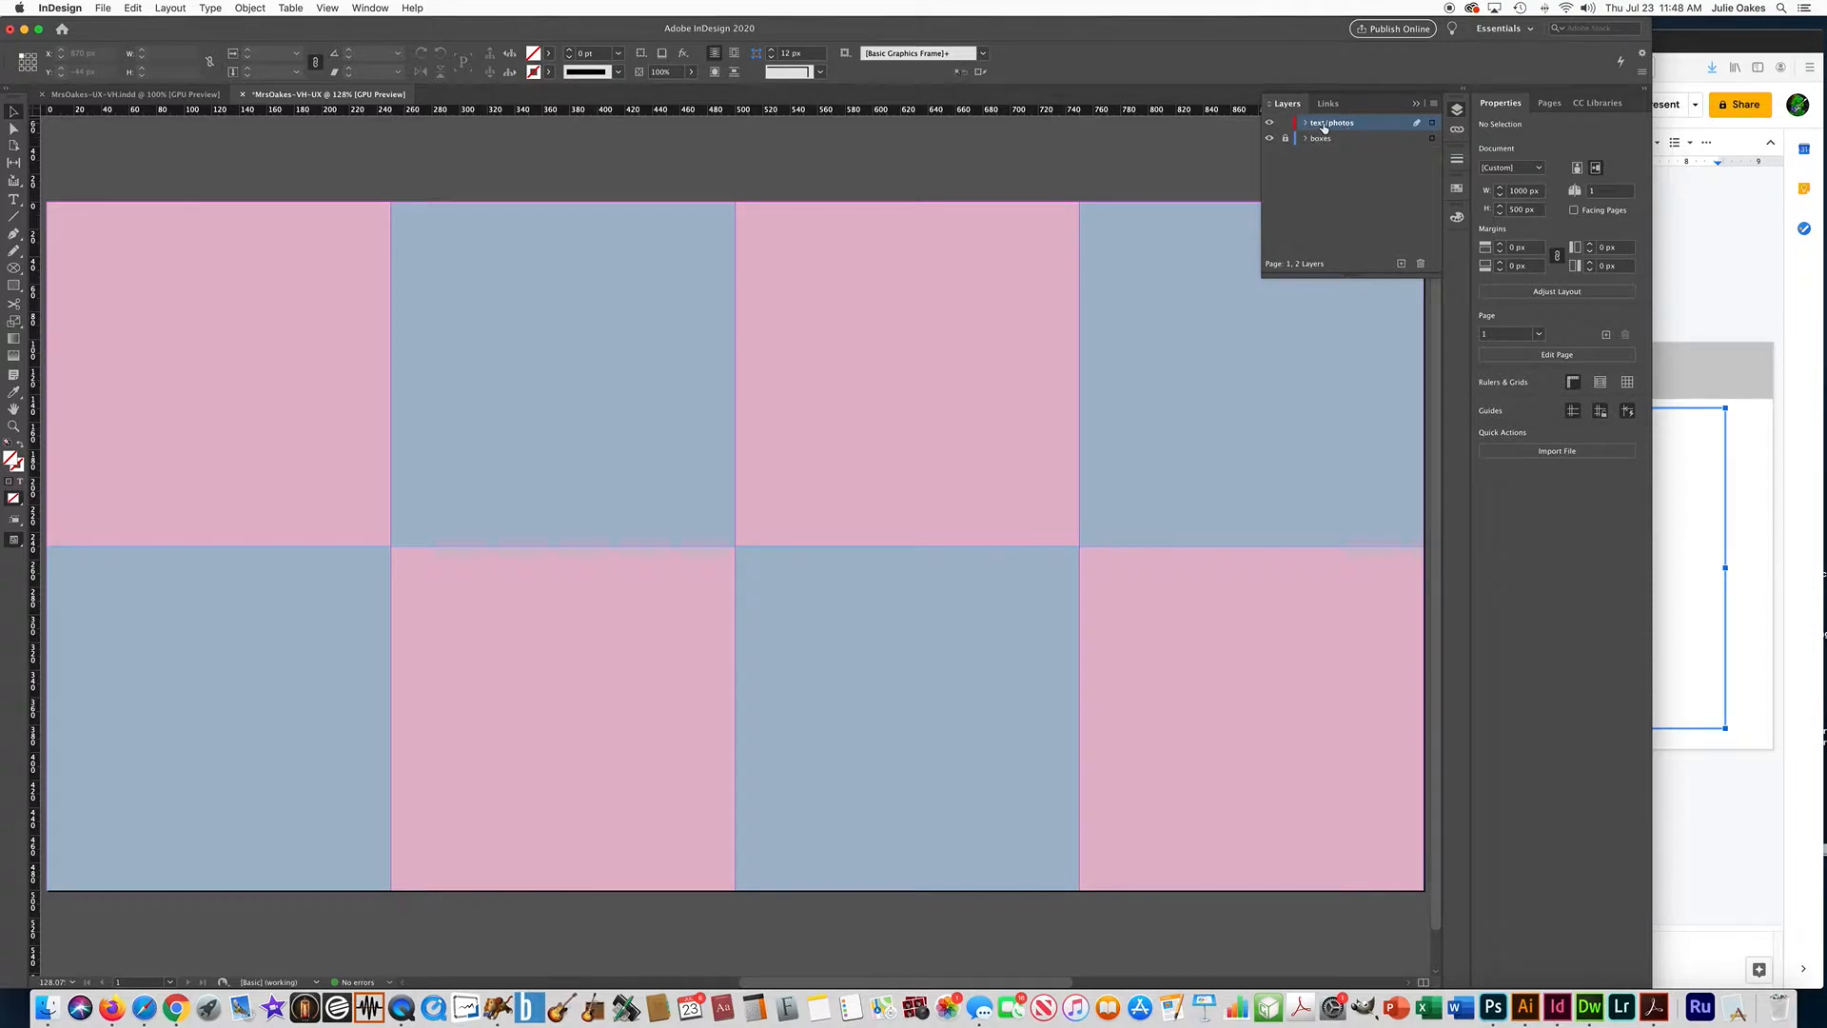
{"action": "left_click", "coordinate": [14, 200]}
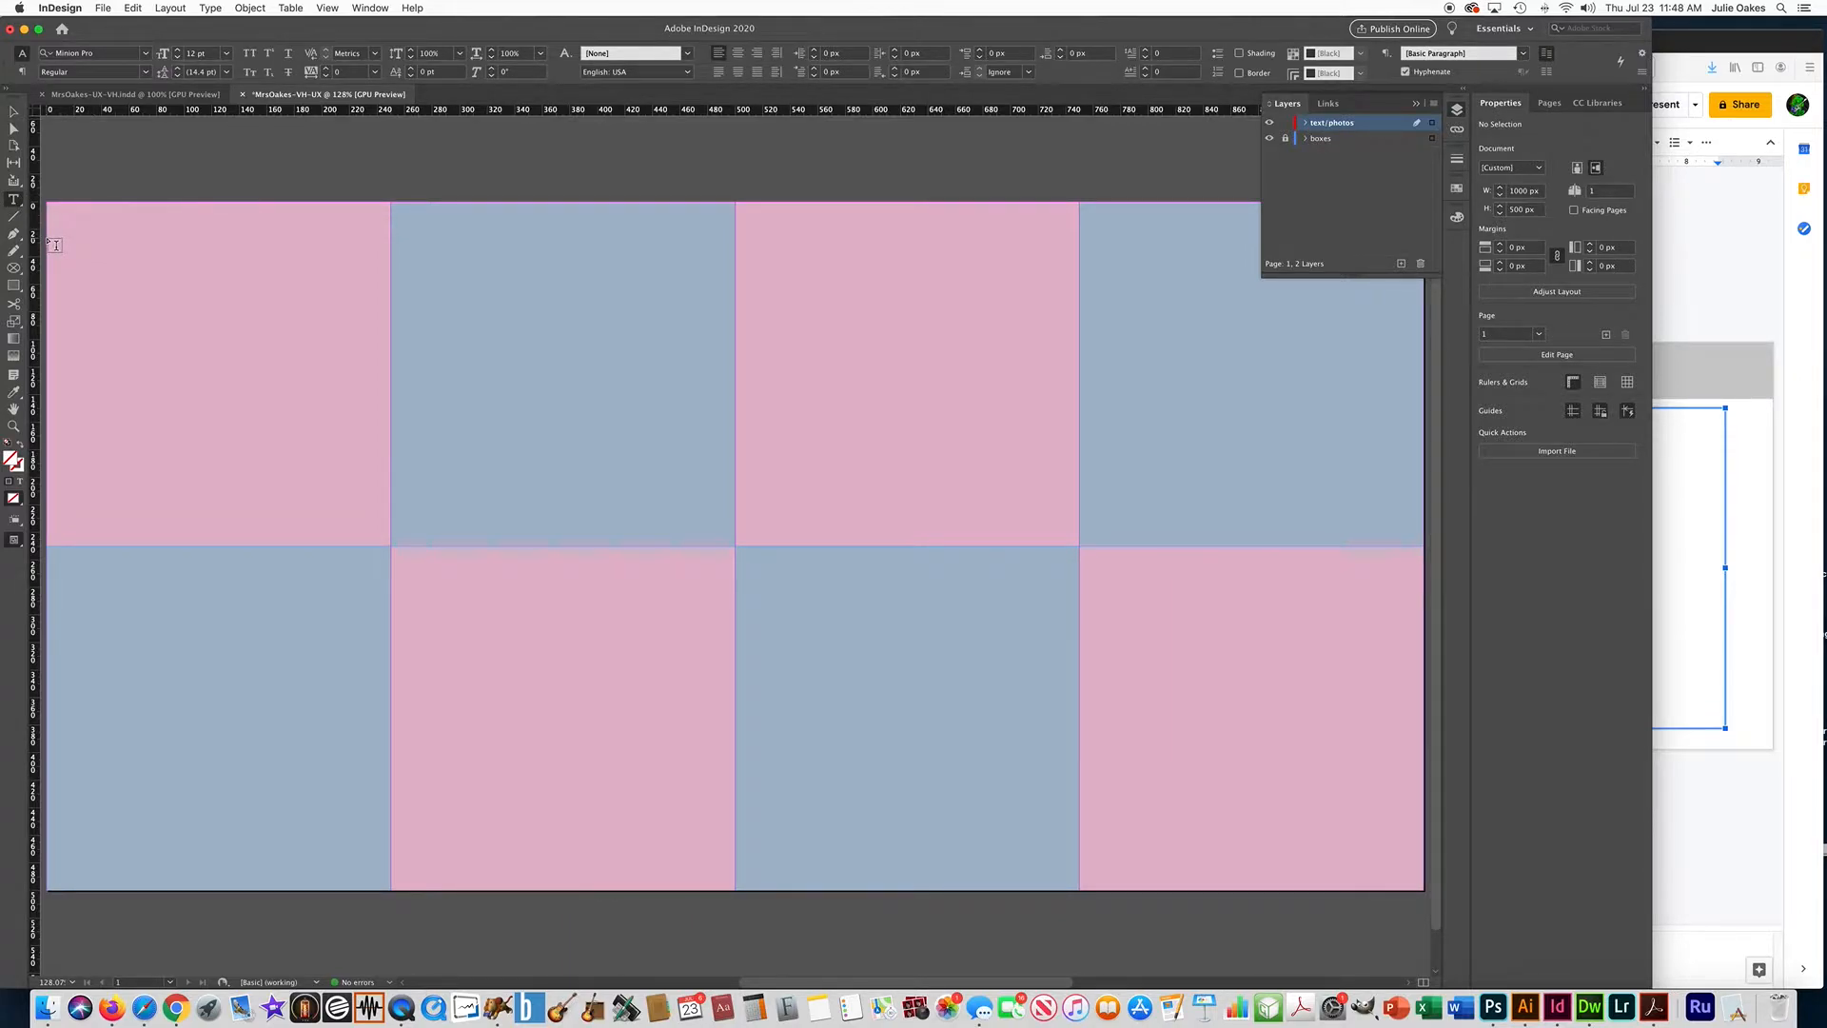
{"action": "left_click_drag", "start_coordinate": [72, 236], "coordinate": [360, 418]}
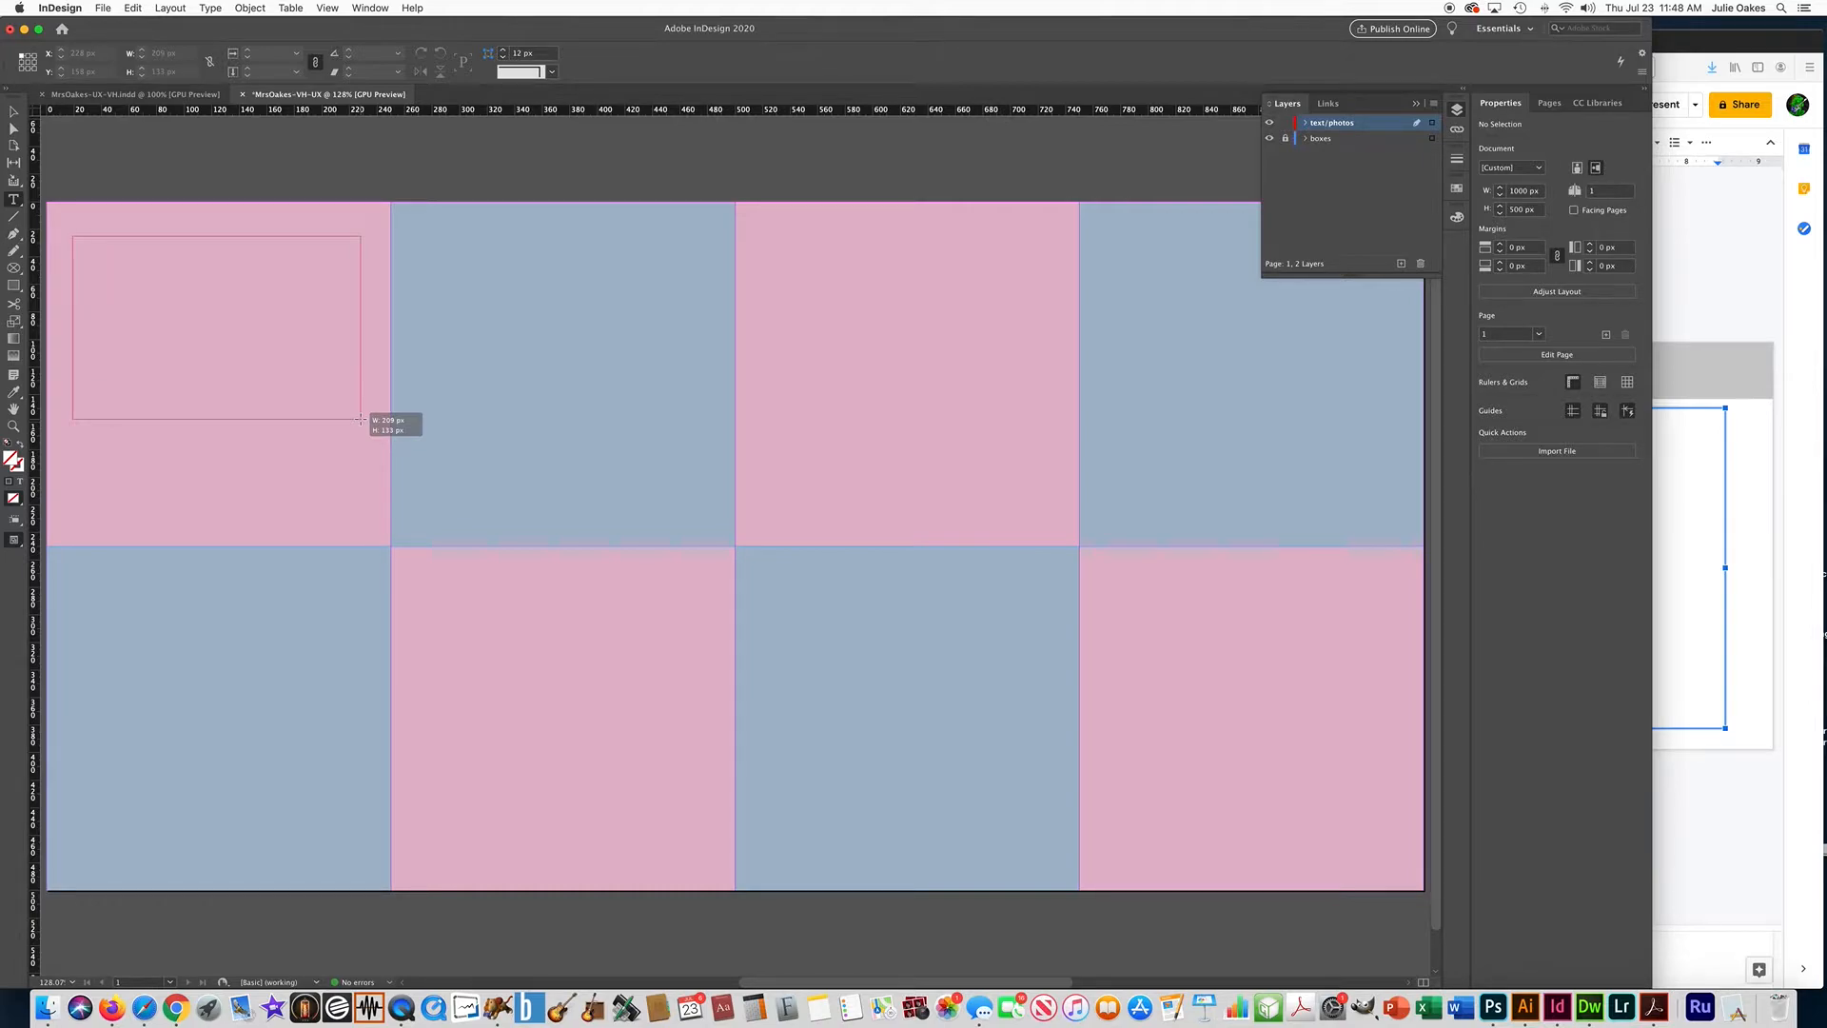
{"action": "left_click_drag", "start_coordinate": [361, 418], "coordinate": [360, 419]}
{"action": "key", "text": "super+v"}
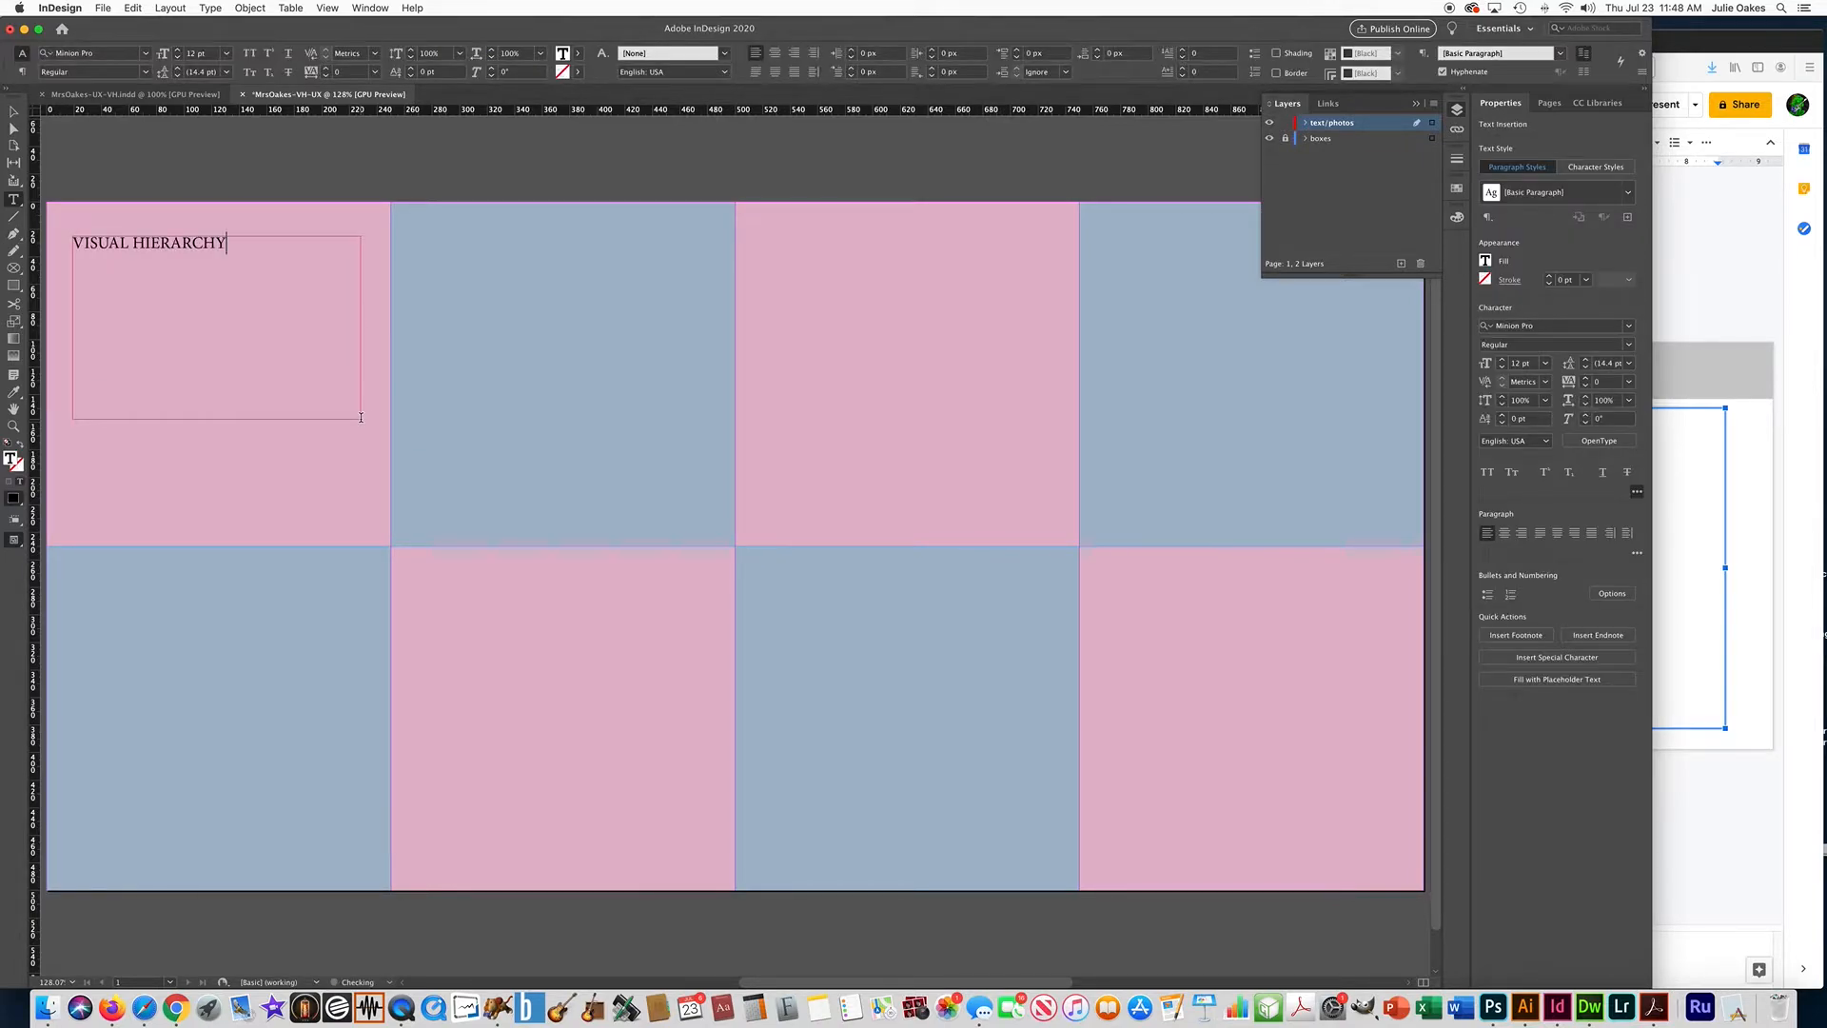
Break the heading into two lines, VISUAL above HIERARCHY, and center-align it.
{"action": "left_click", "coordinate": [133, 242]}
{"action": "key", "text": "BackSpace"}
{"action": "key", "text": "Return"}
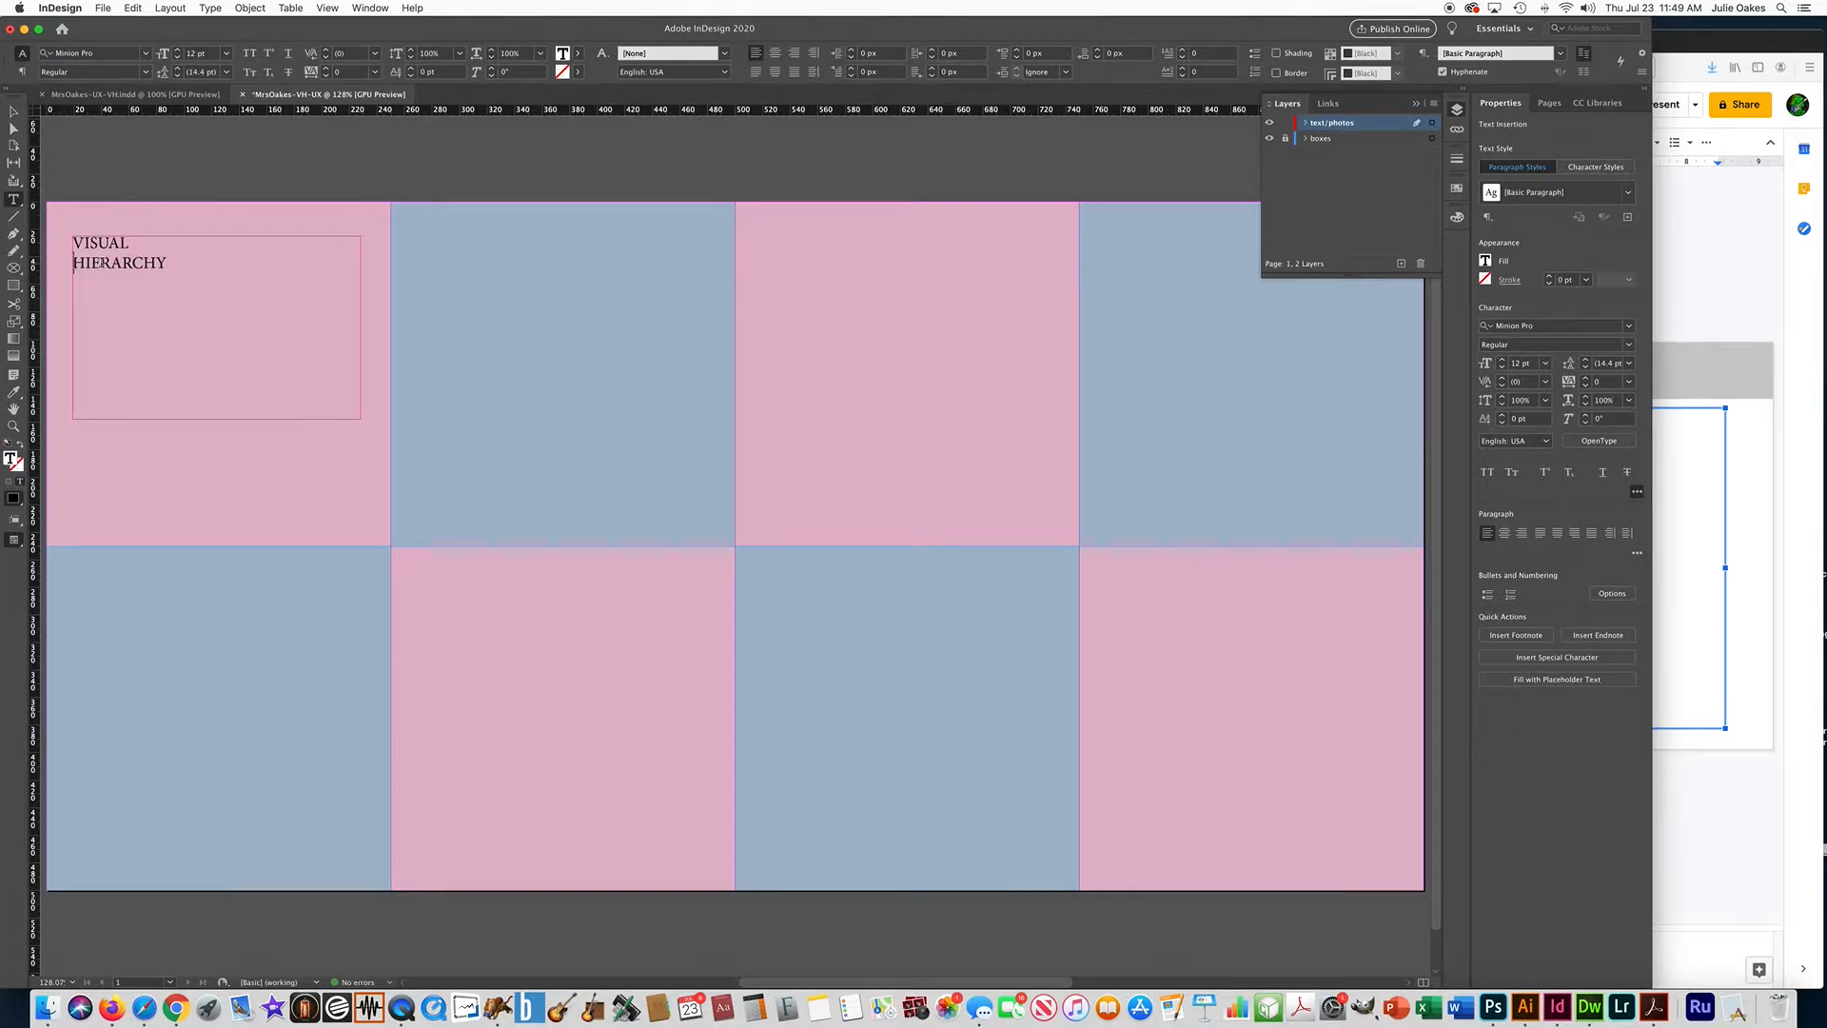
{"action": "left_click_drag", "start_coordinate": [172, 261], "coordinate": [84, 225]}
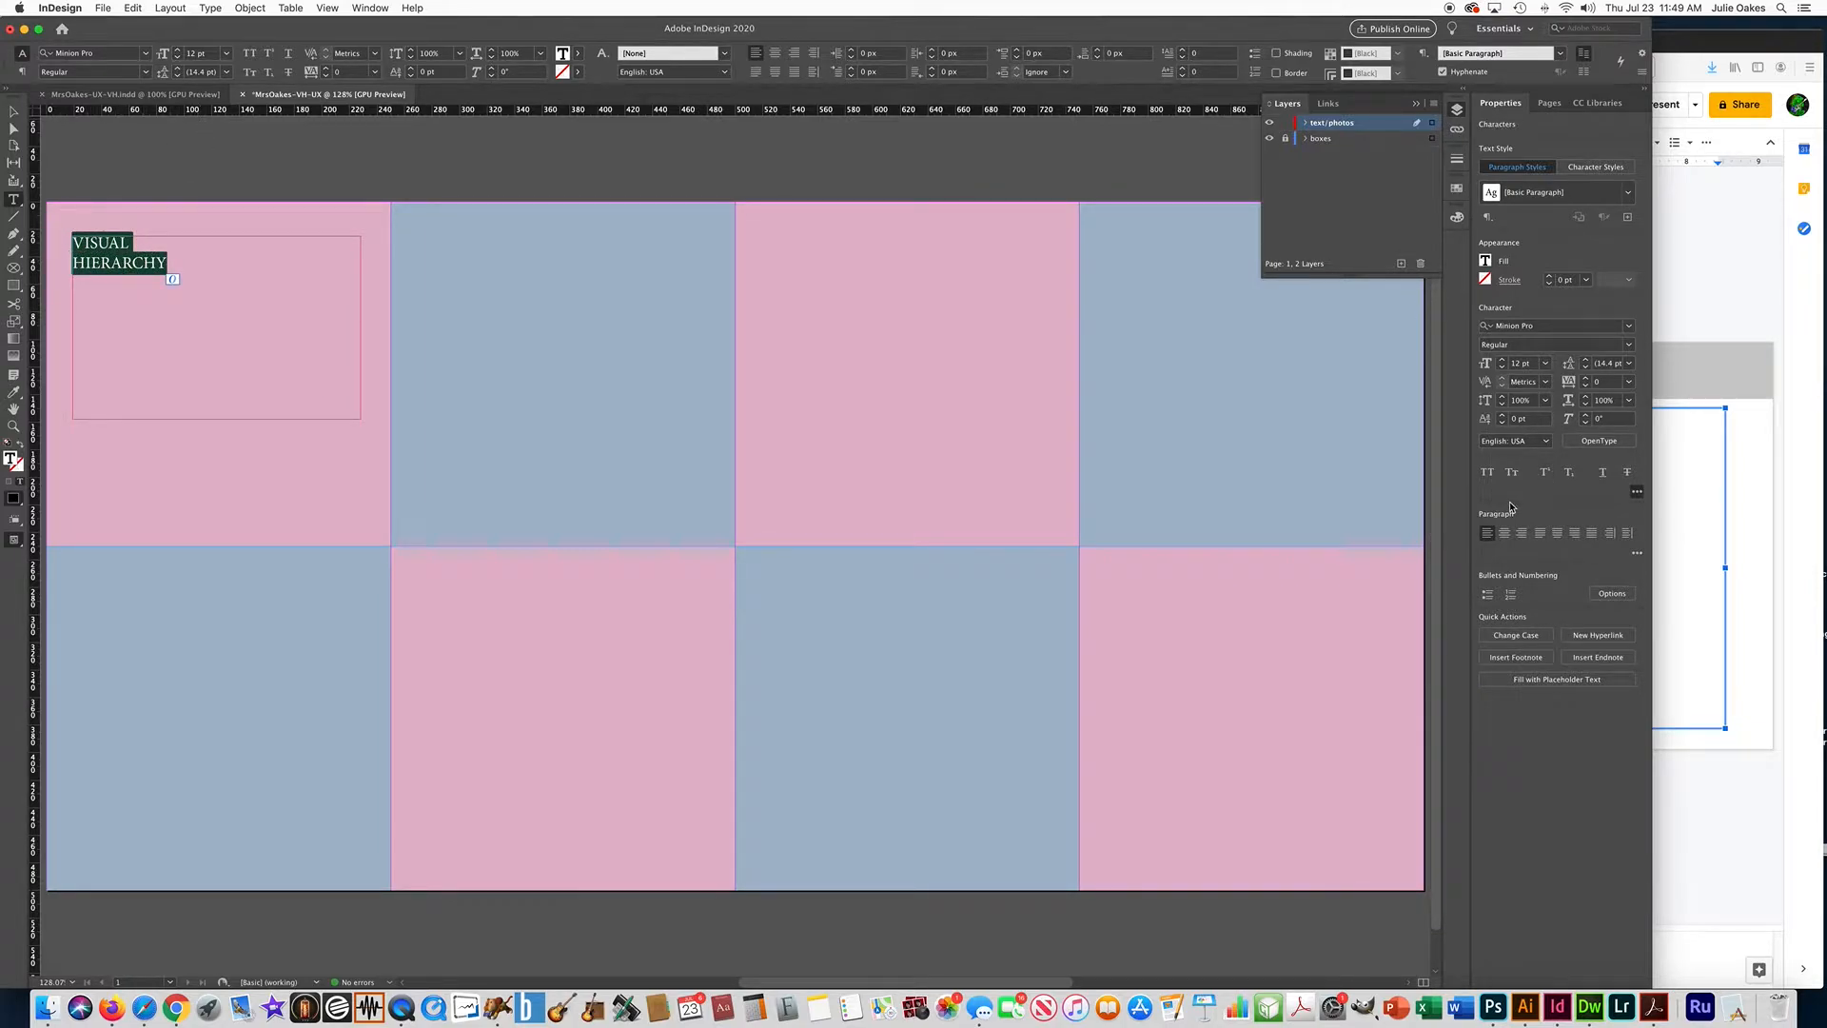
{"action": "left_click", "coordinate": [1504, 534]}
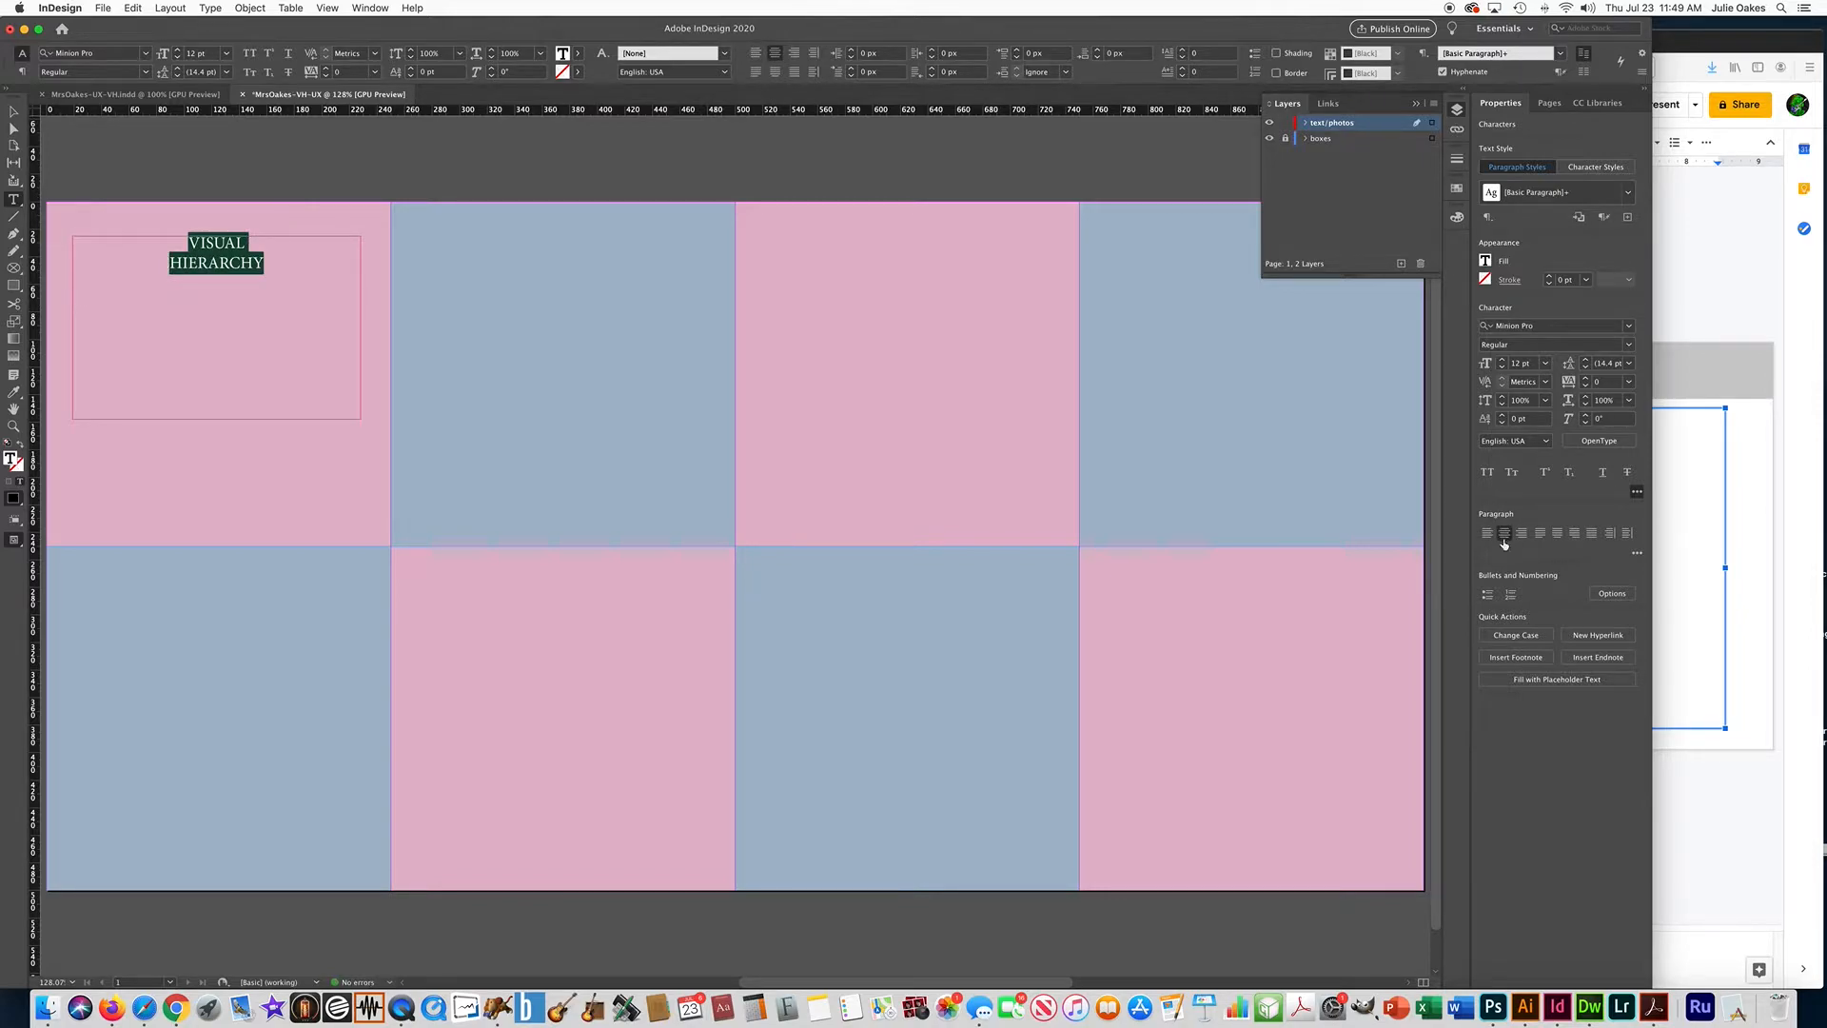
Set the heading's font to Trebuchet MS Bold at 35 pt.
{"action": "left_click", "coordinate": [1544, 326]}
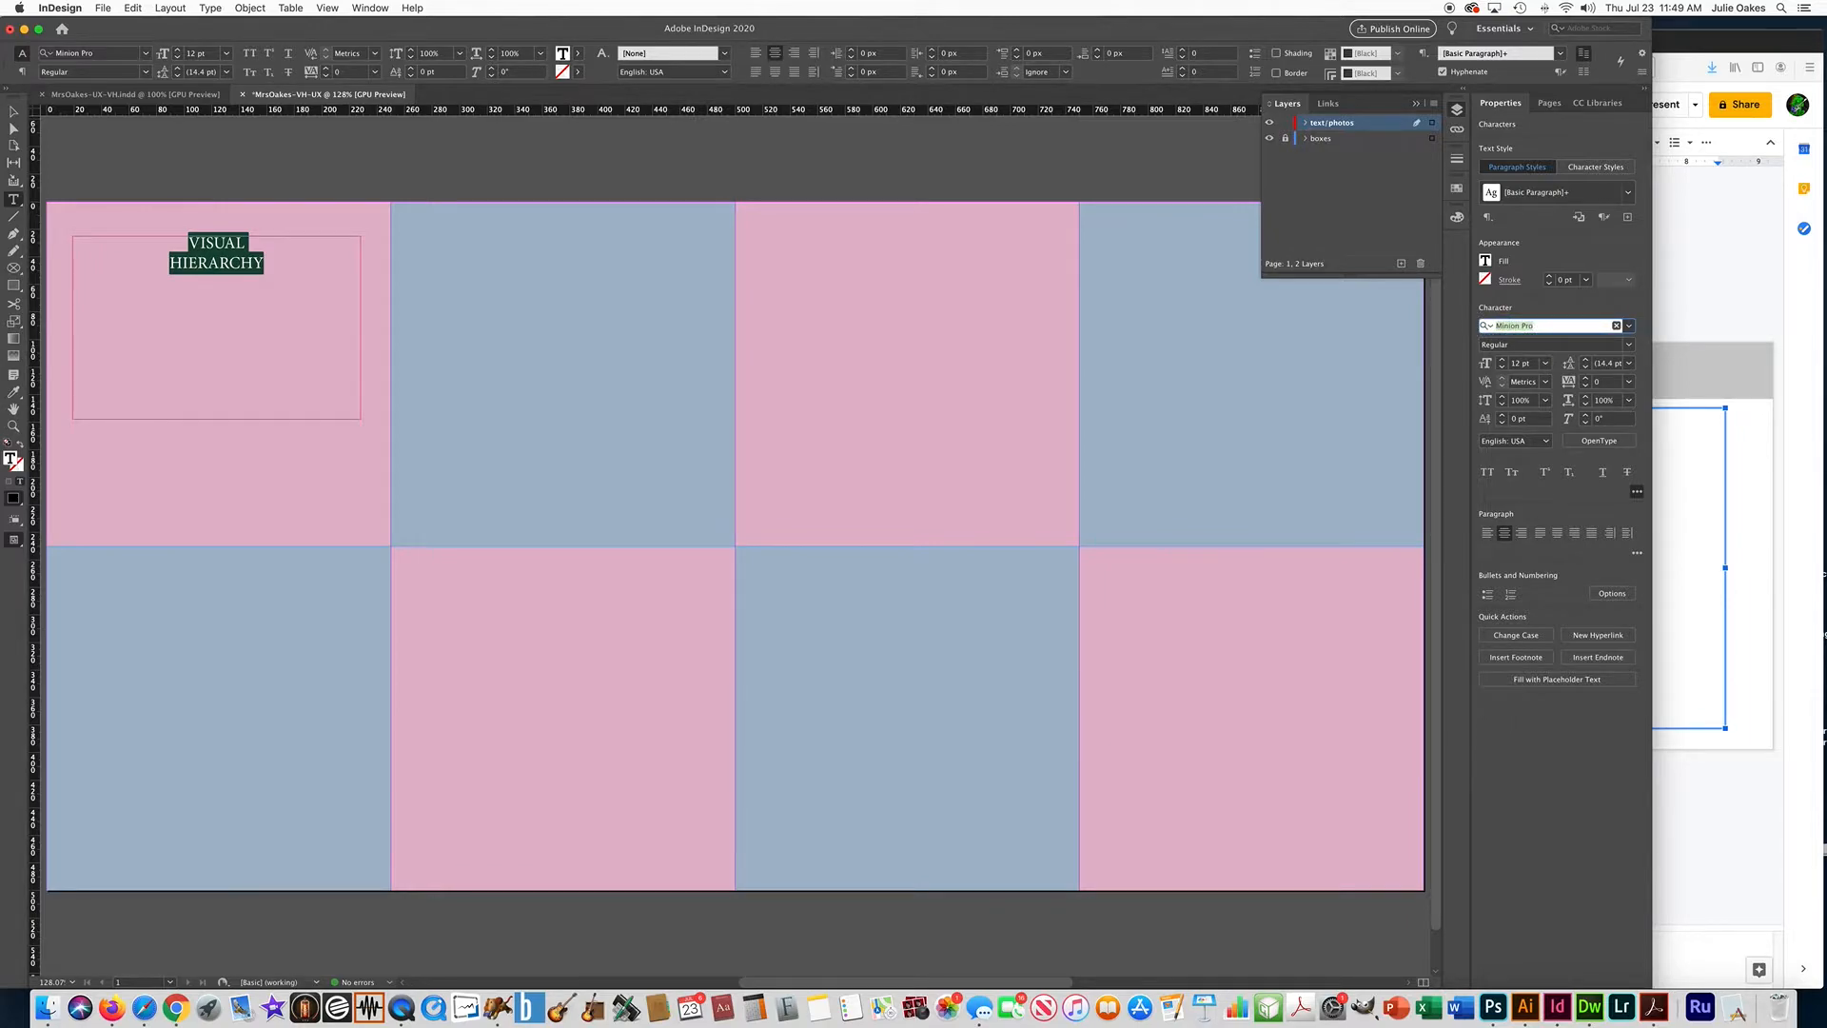
{"action": "type", "text": "tre"}
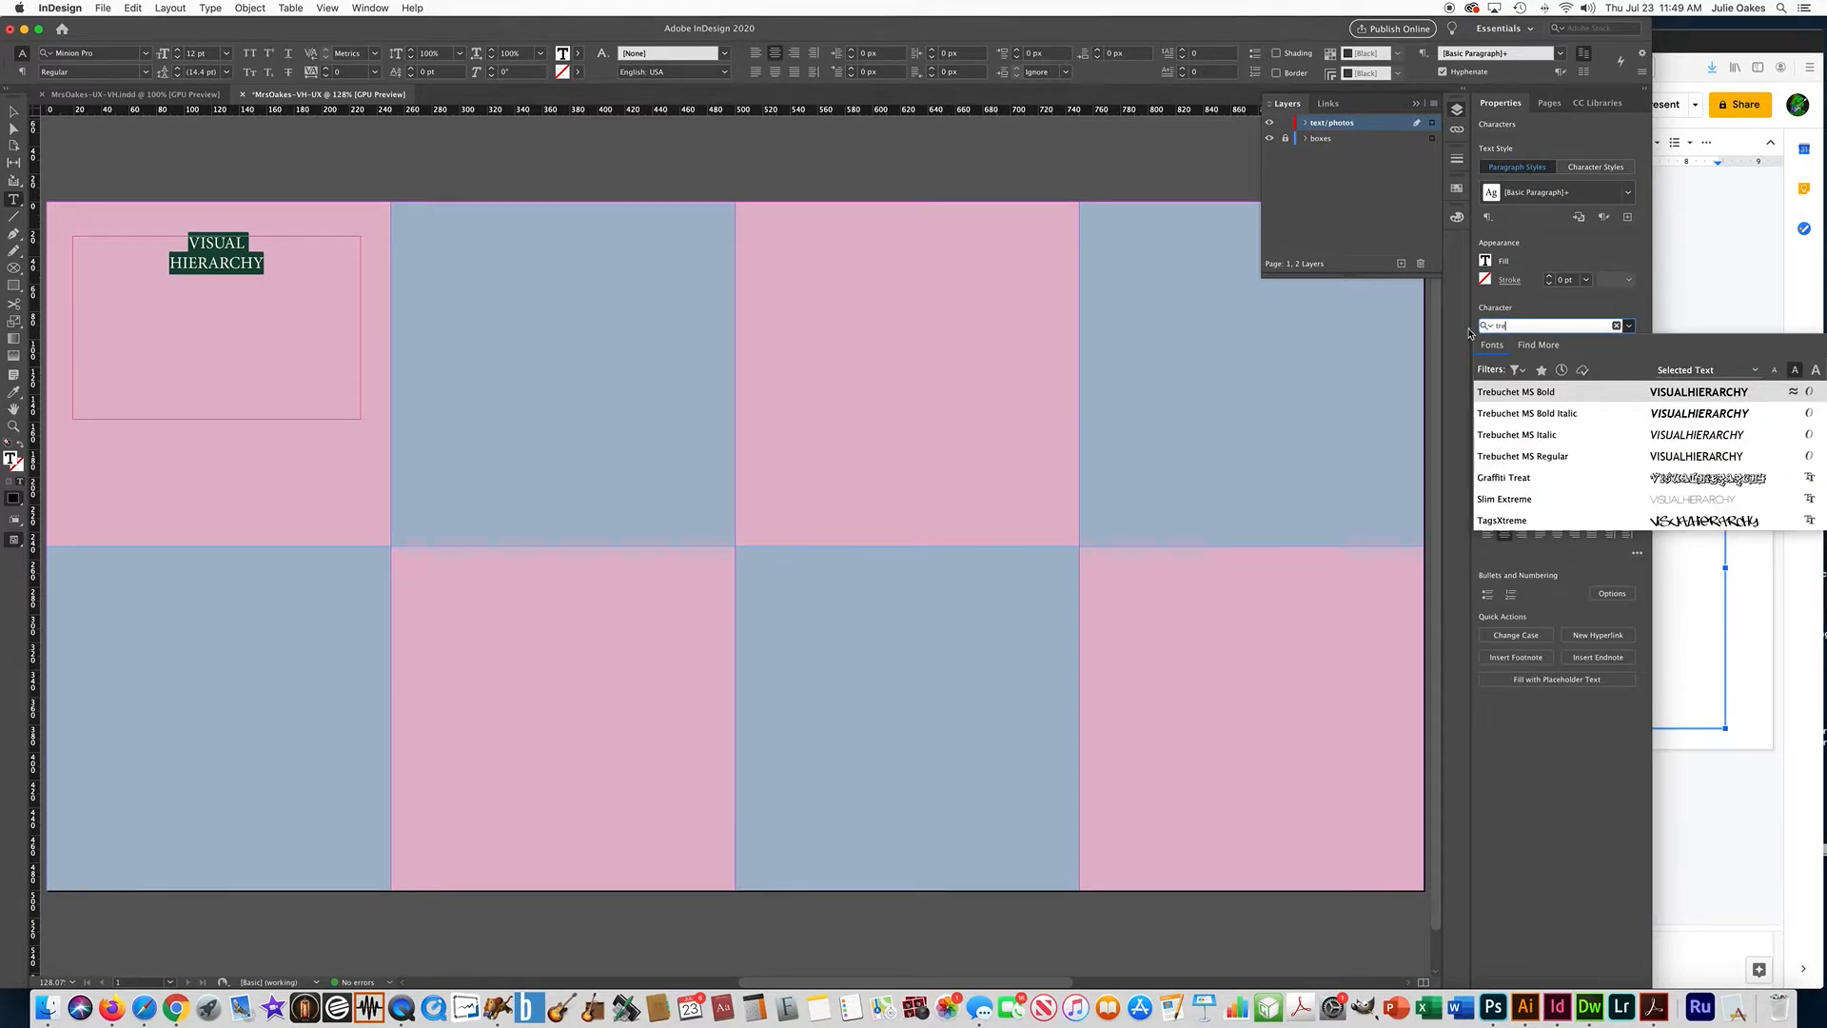
{"action": "left_click", "coordinate": [1490, 393]}
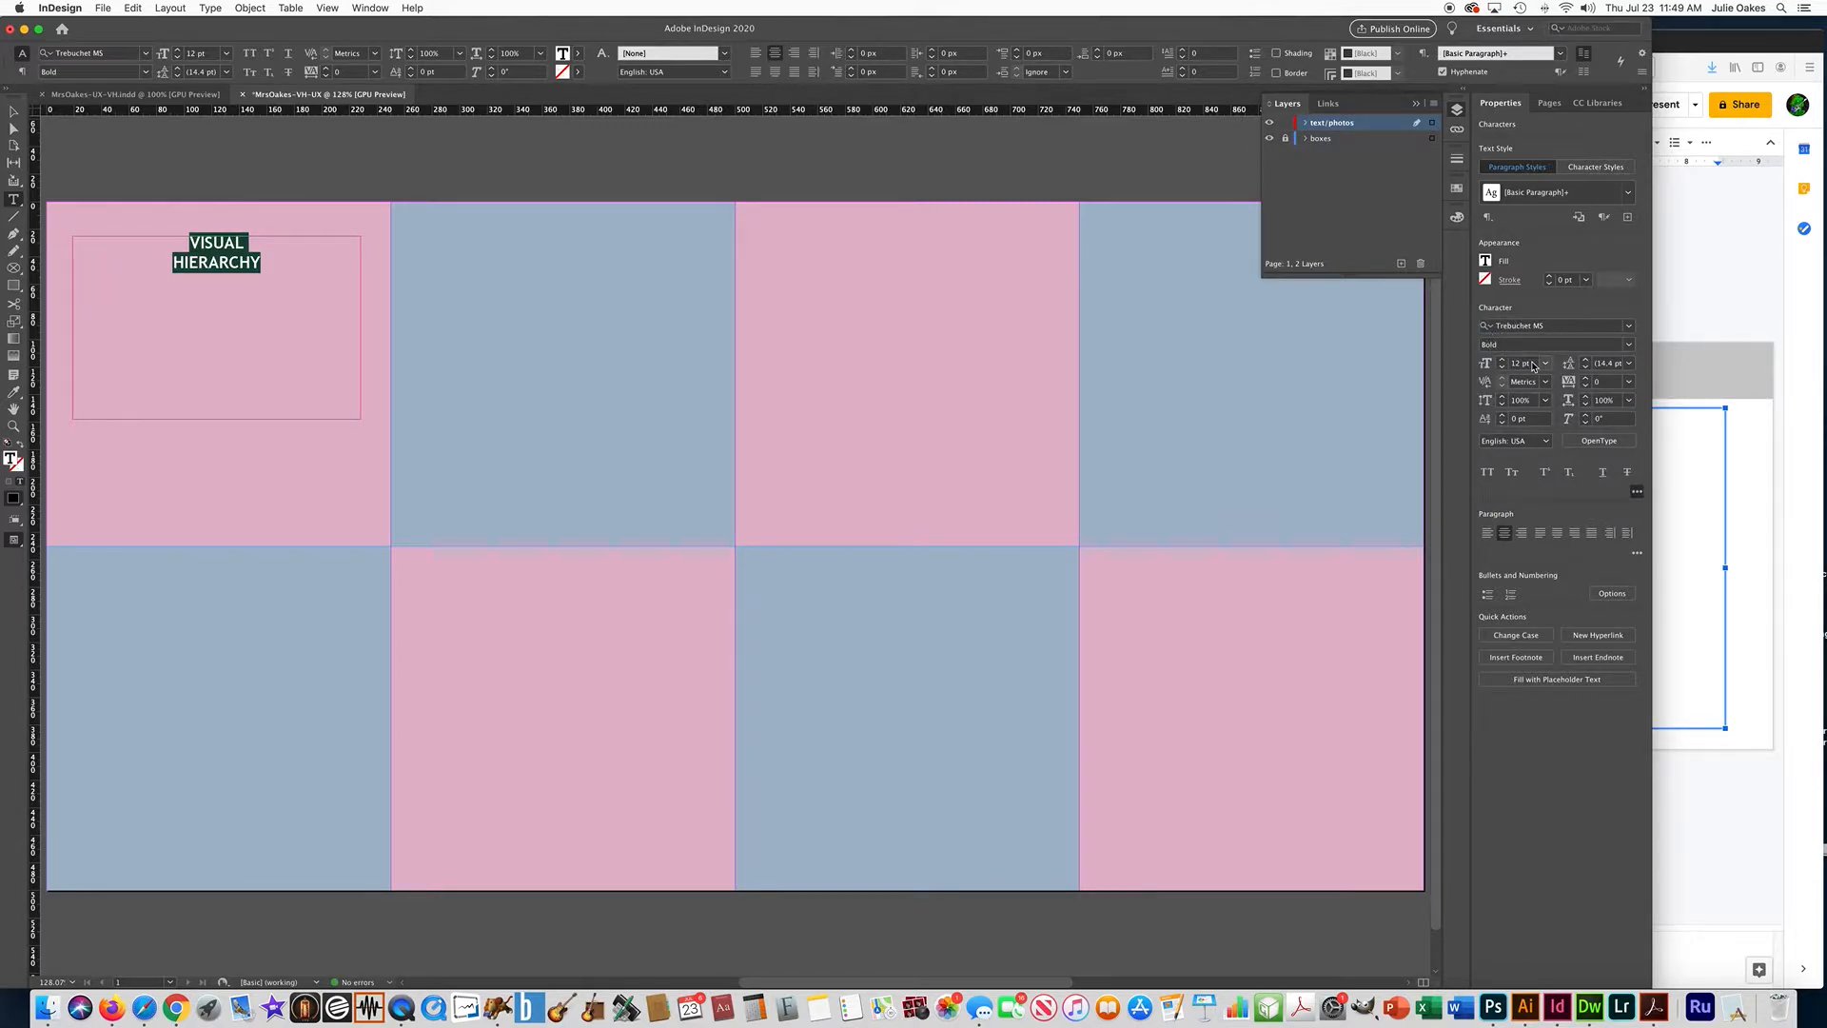
{"action": "left_click", "coordinate": [1533, 367]}
{"action": "type", "text": "35"}
{"action": "key", "text": "Return"}
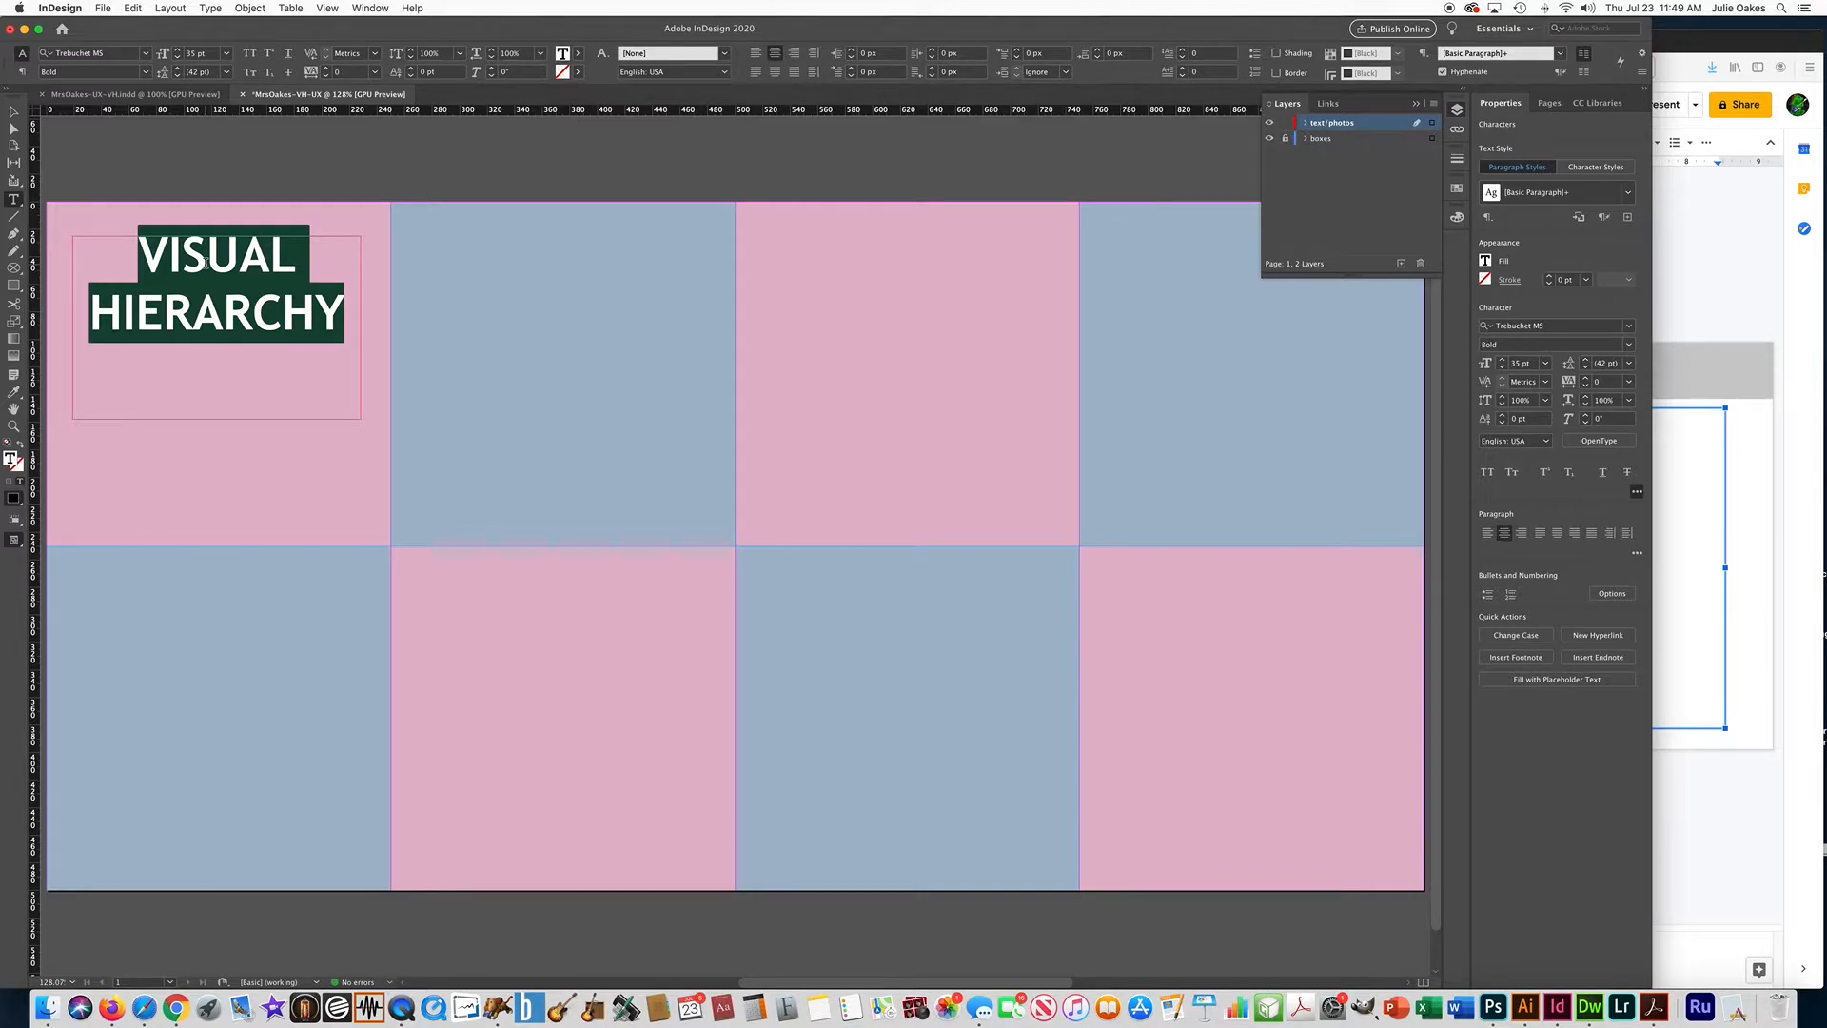
Change the heading's text fill to the Paper swatch and deselect the text.
{"action": "left_click", "coordinate": [1488, 265]}
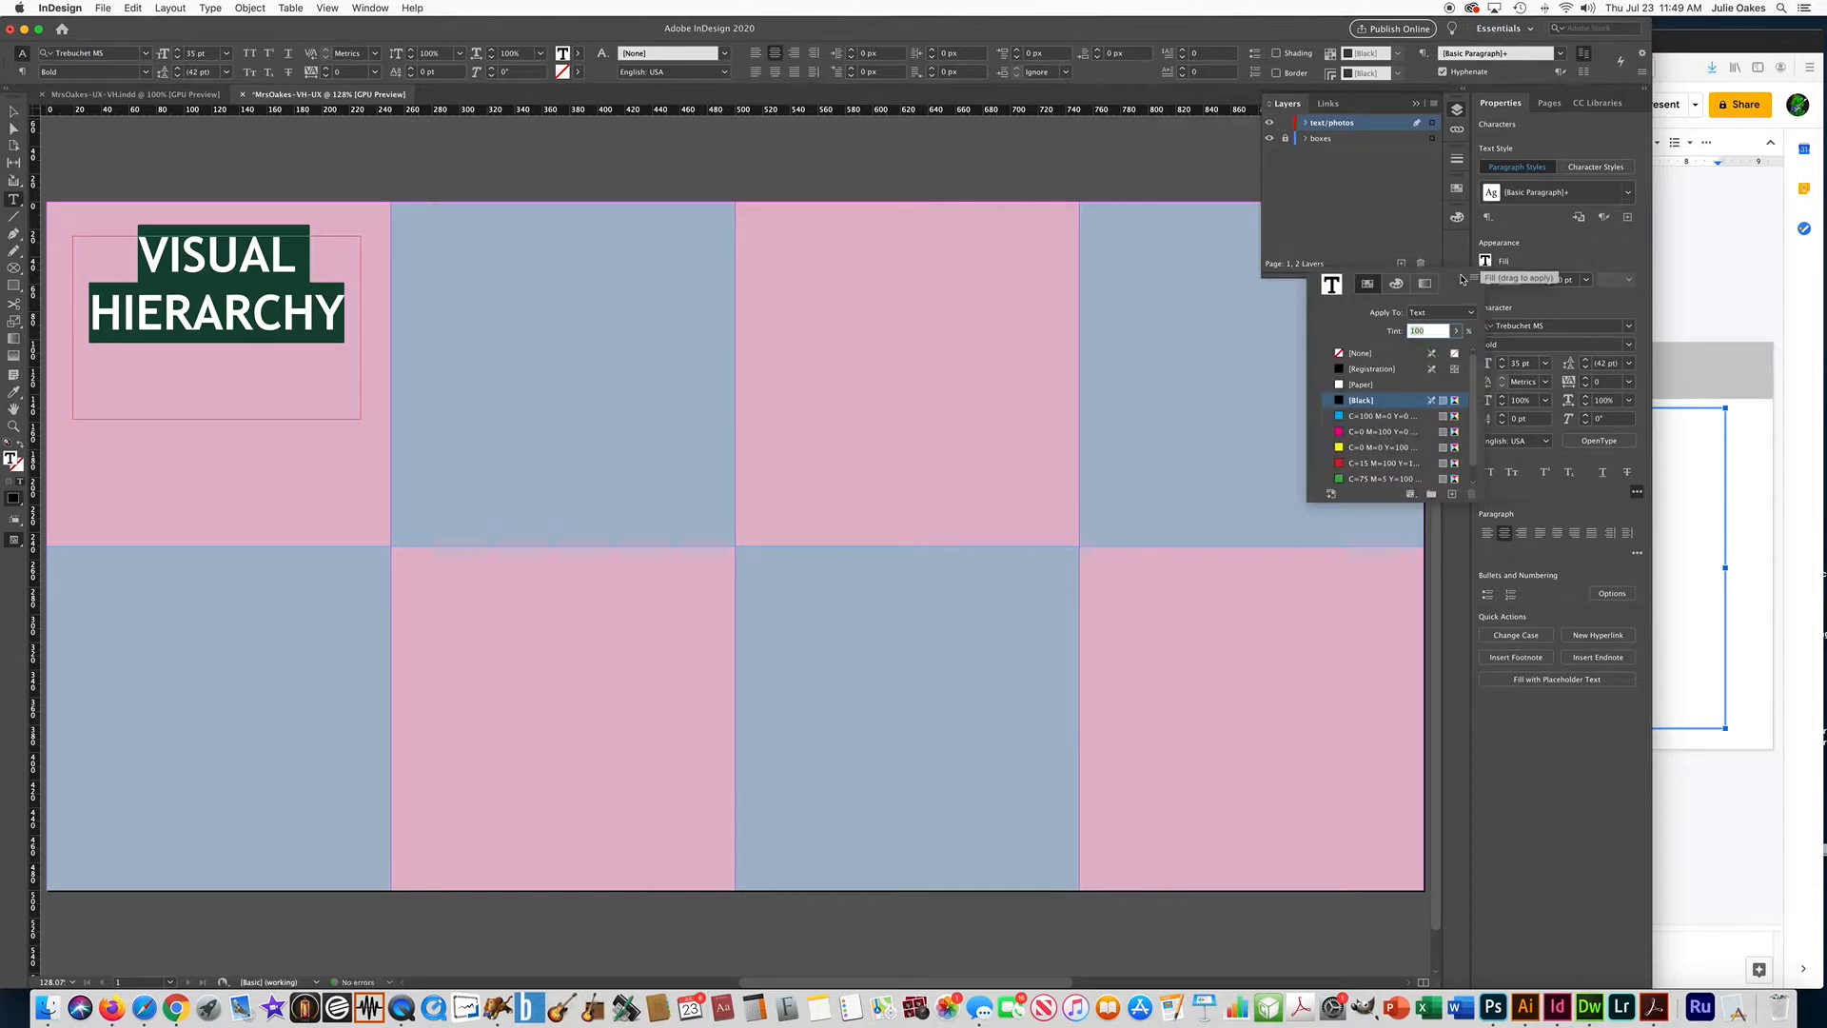
{"action": "left_click", "coordinate": [1338, 384]}
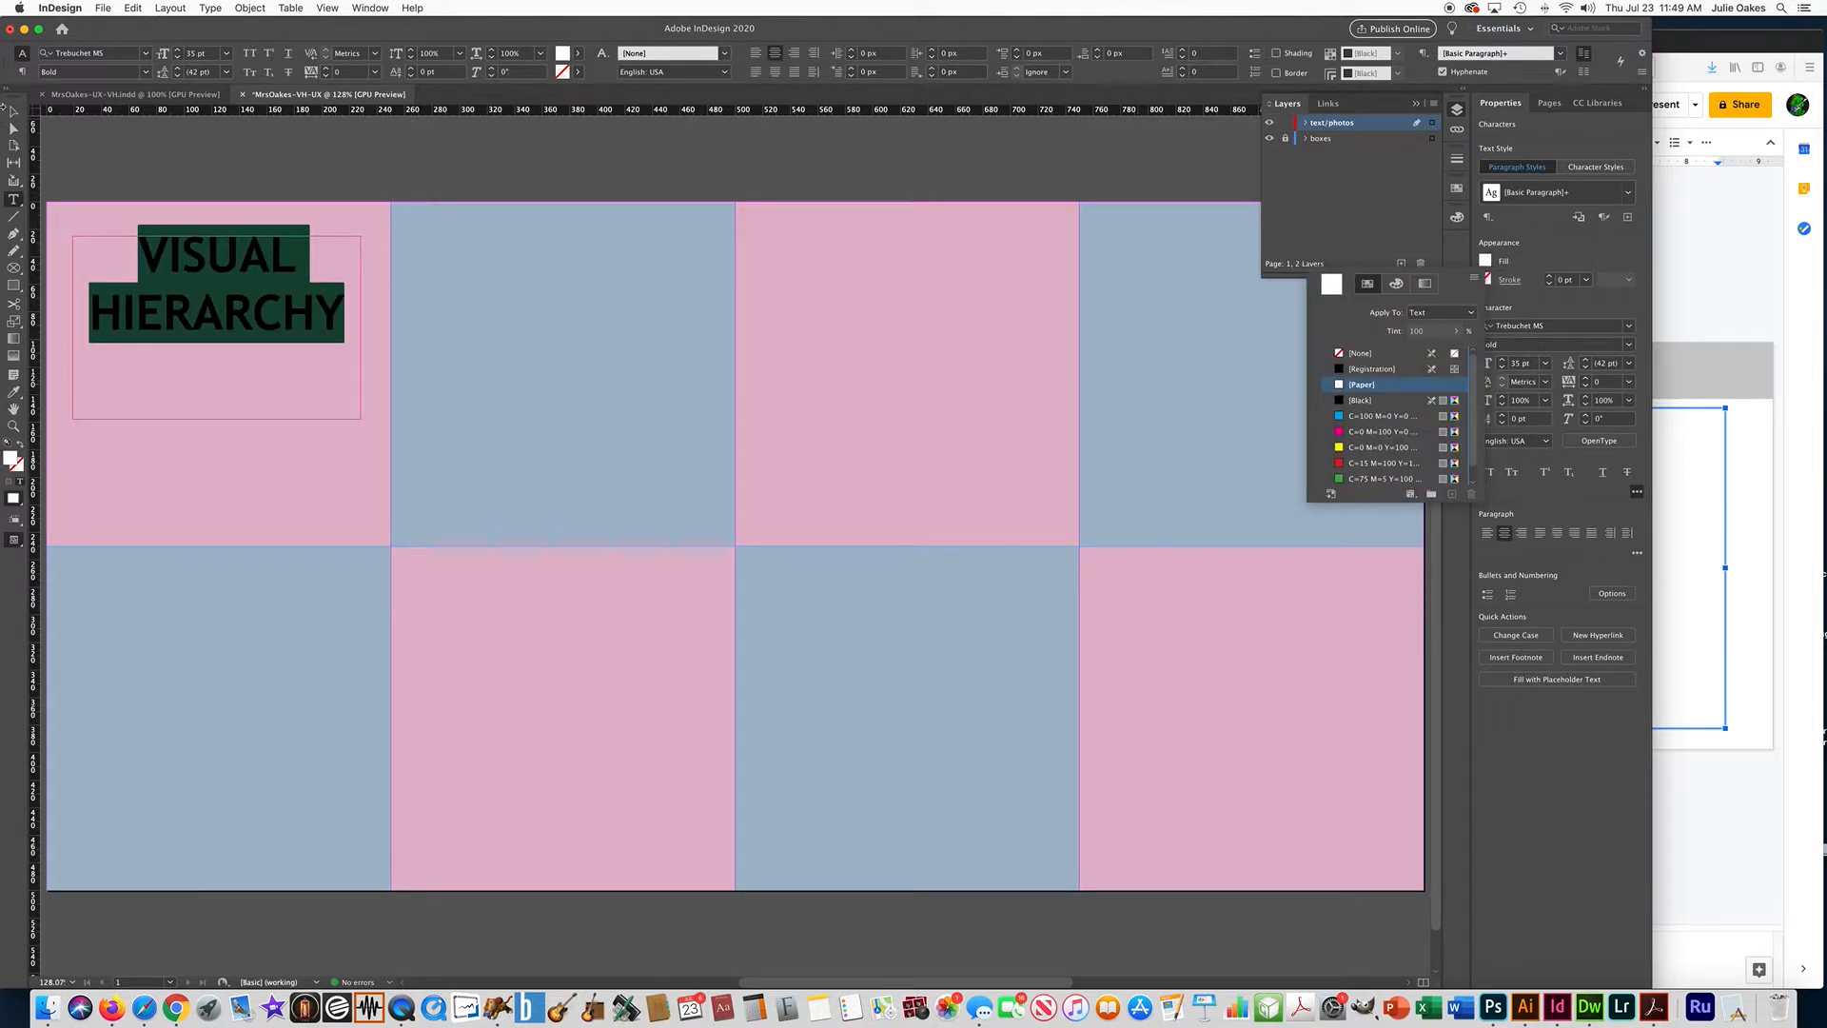
{"action": "left_click", "coordinate": [221, 162]}
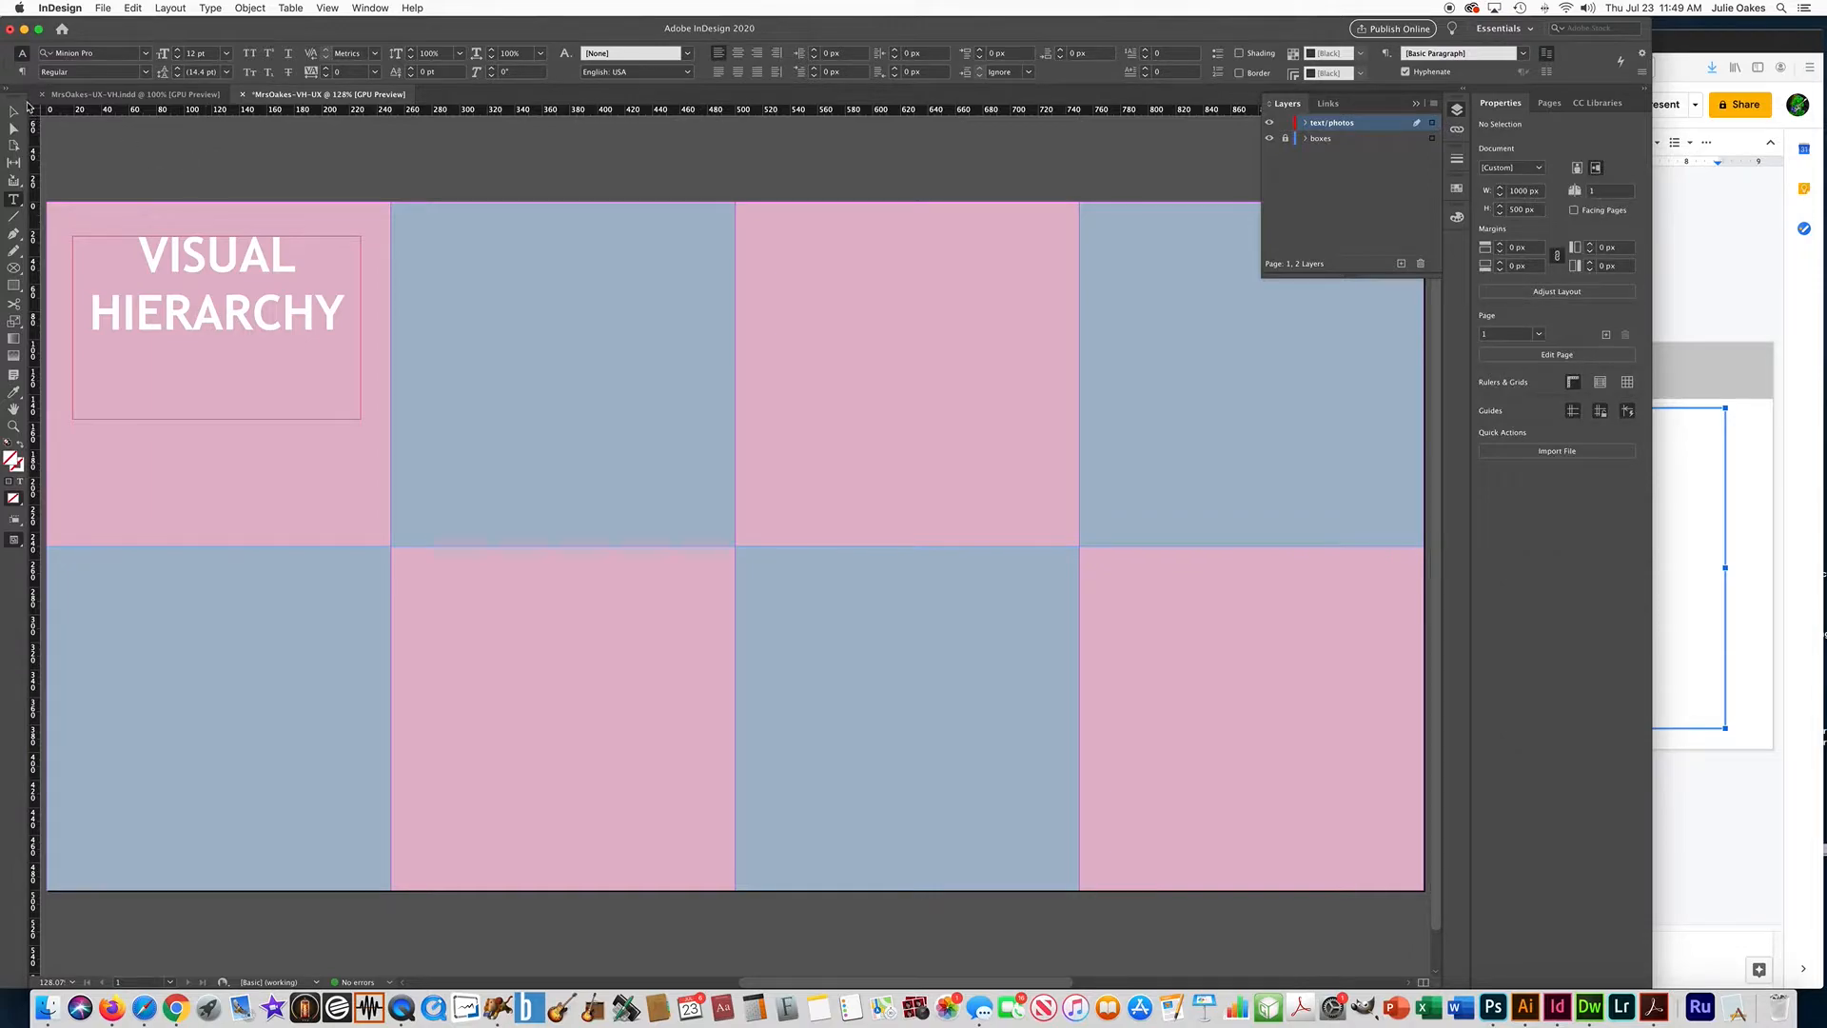
Shorten the heading's text frame to fit its two lines and move it slightly lower in the first pink box.
{"action": "left_click", "coordinate": [13, 112]}
{"action": "scroll", "coordinate": [243, 208], "scroll_direction": "left", "scroll_amount": 5}
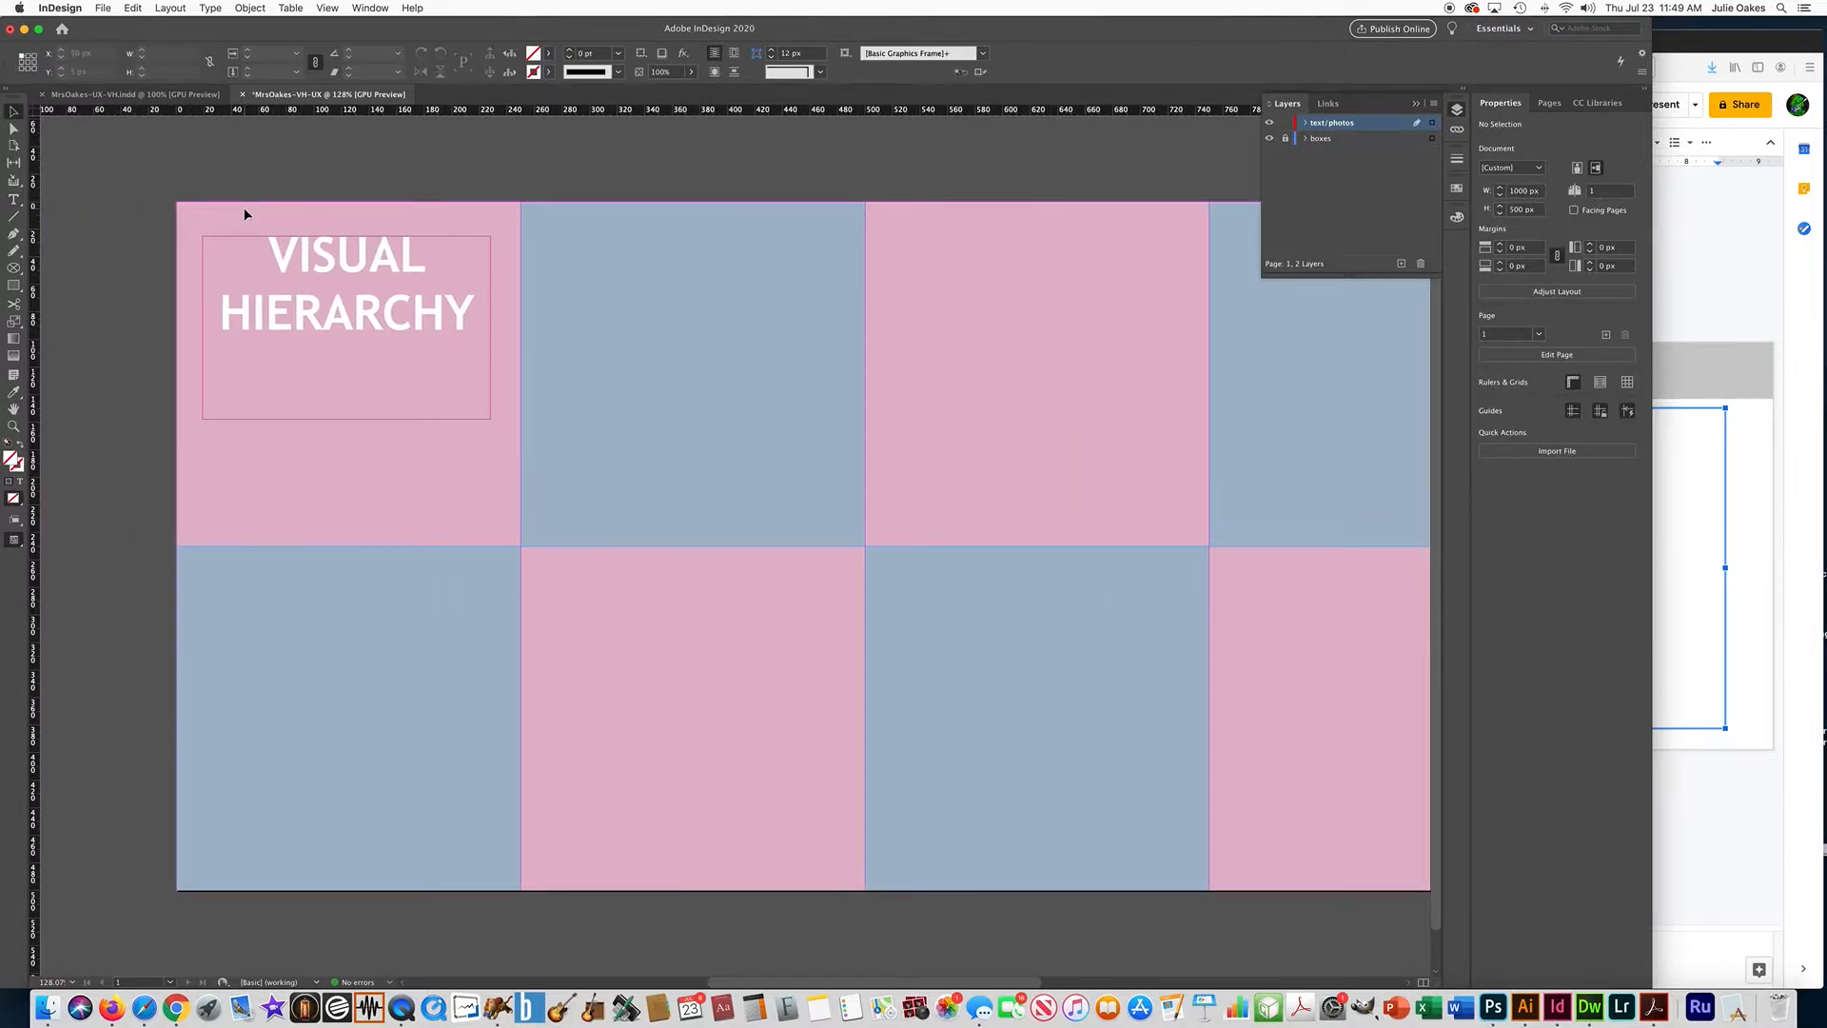
{"action": "scroll", "coordinate": [243, 208], "scroll_direction": "left", "scroll_amount": 8}
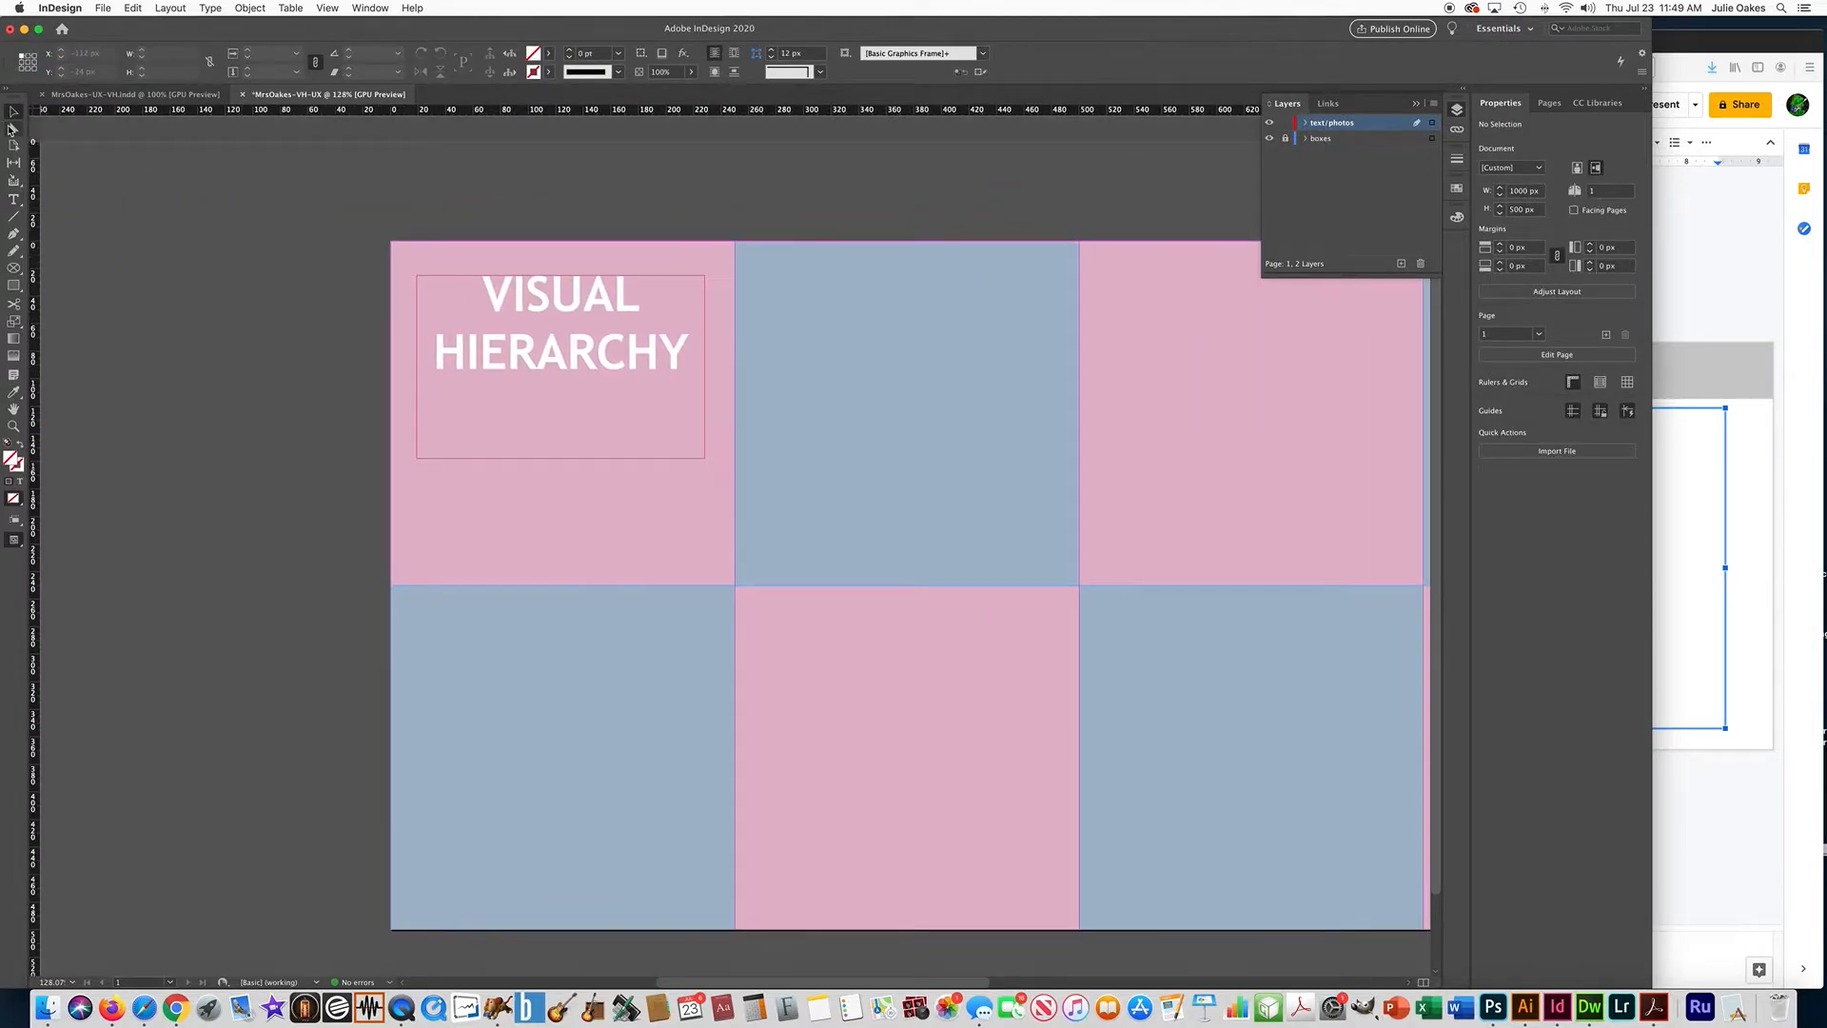
{"action": "left_click", "coordinate": [572, 458]}
{"action": "left_click_drag", "start_coordinate": [561, 456], "coordinate": [586, 400]}
{"action": "left_click", "coordinate": [295, 456]}
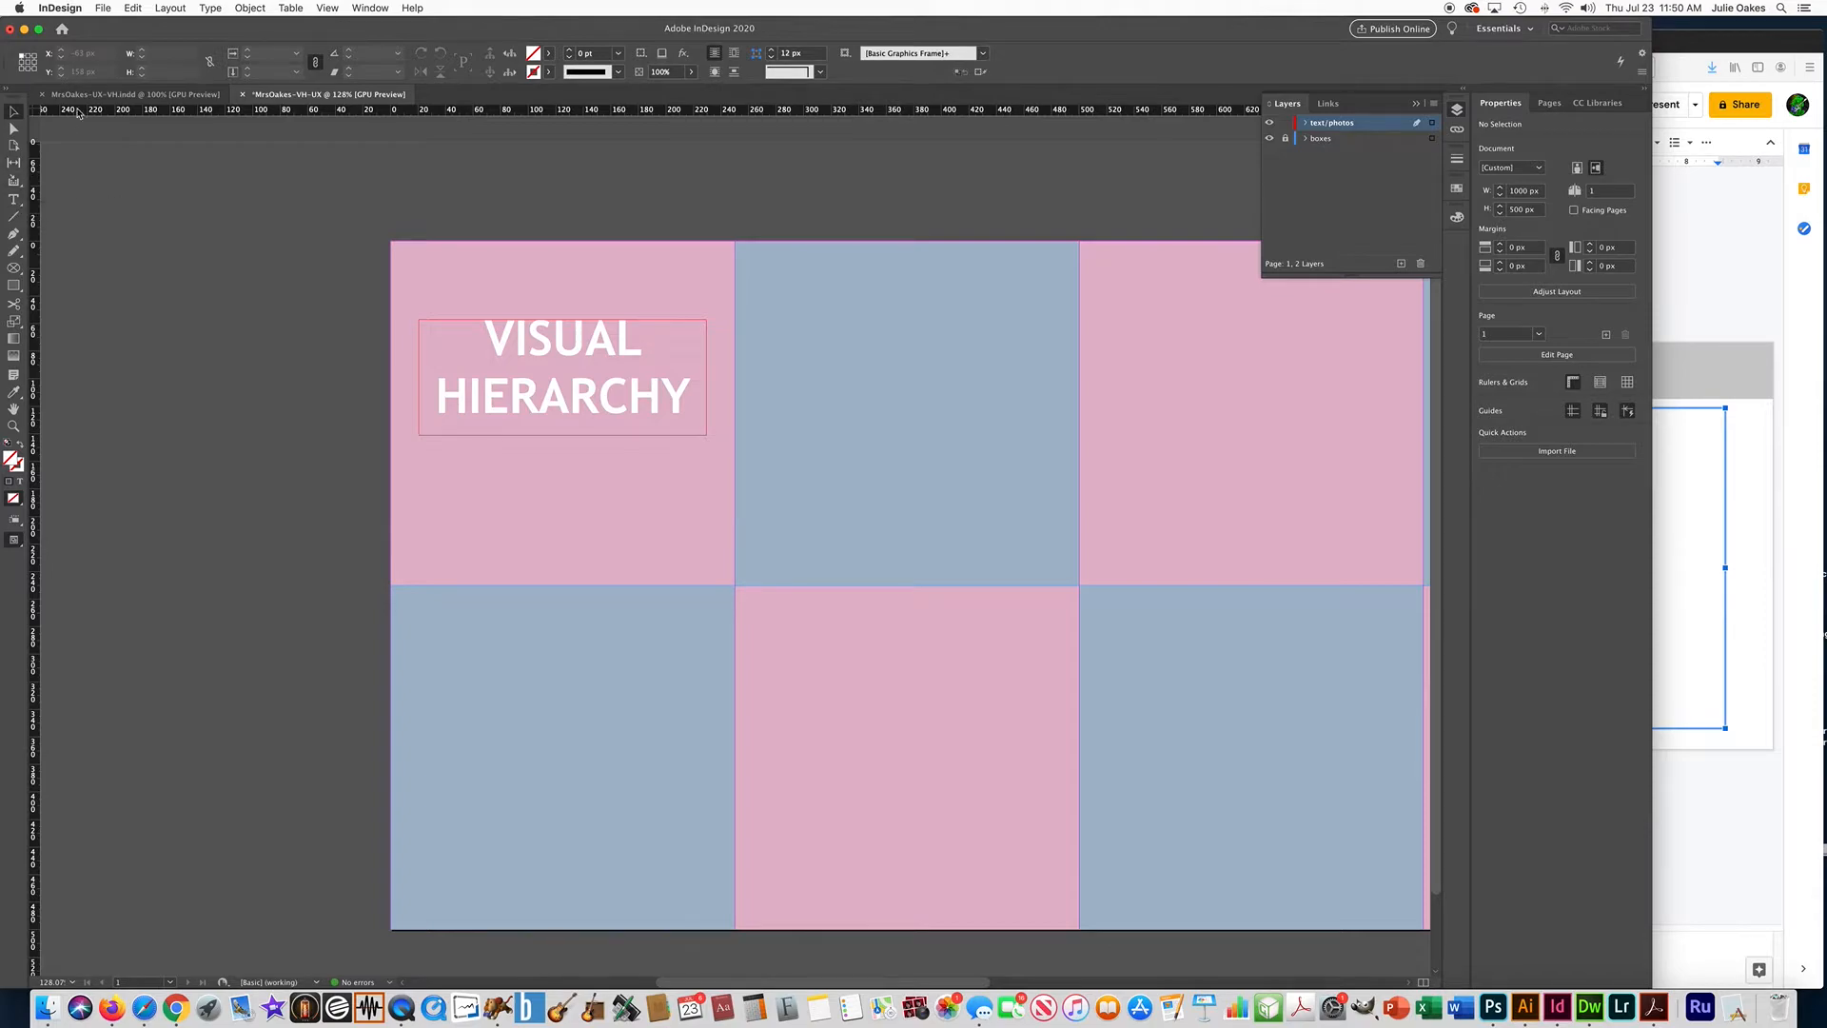
Check the finished example document, and copy "Influencing the order in which the human eye perceives what it sees" from the Google Slides presentation.
{"action": "left_click", "coordinate": [125, 95]}
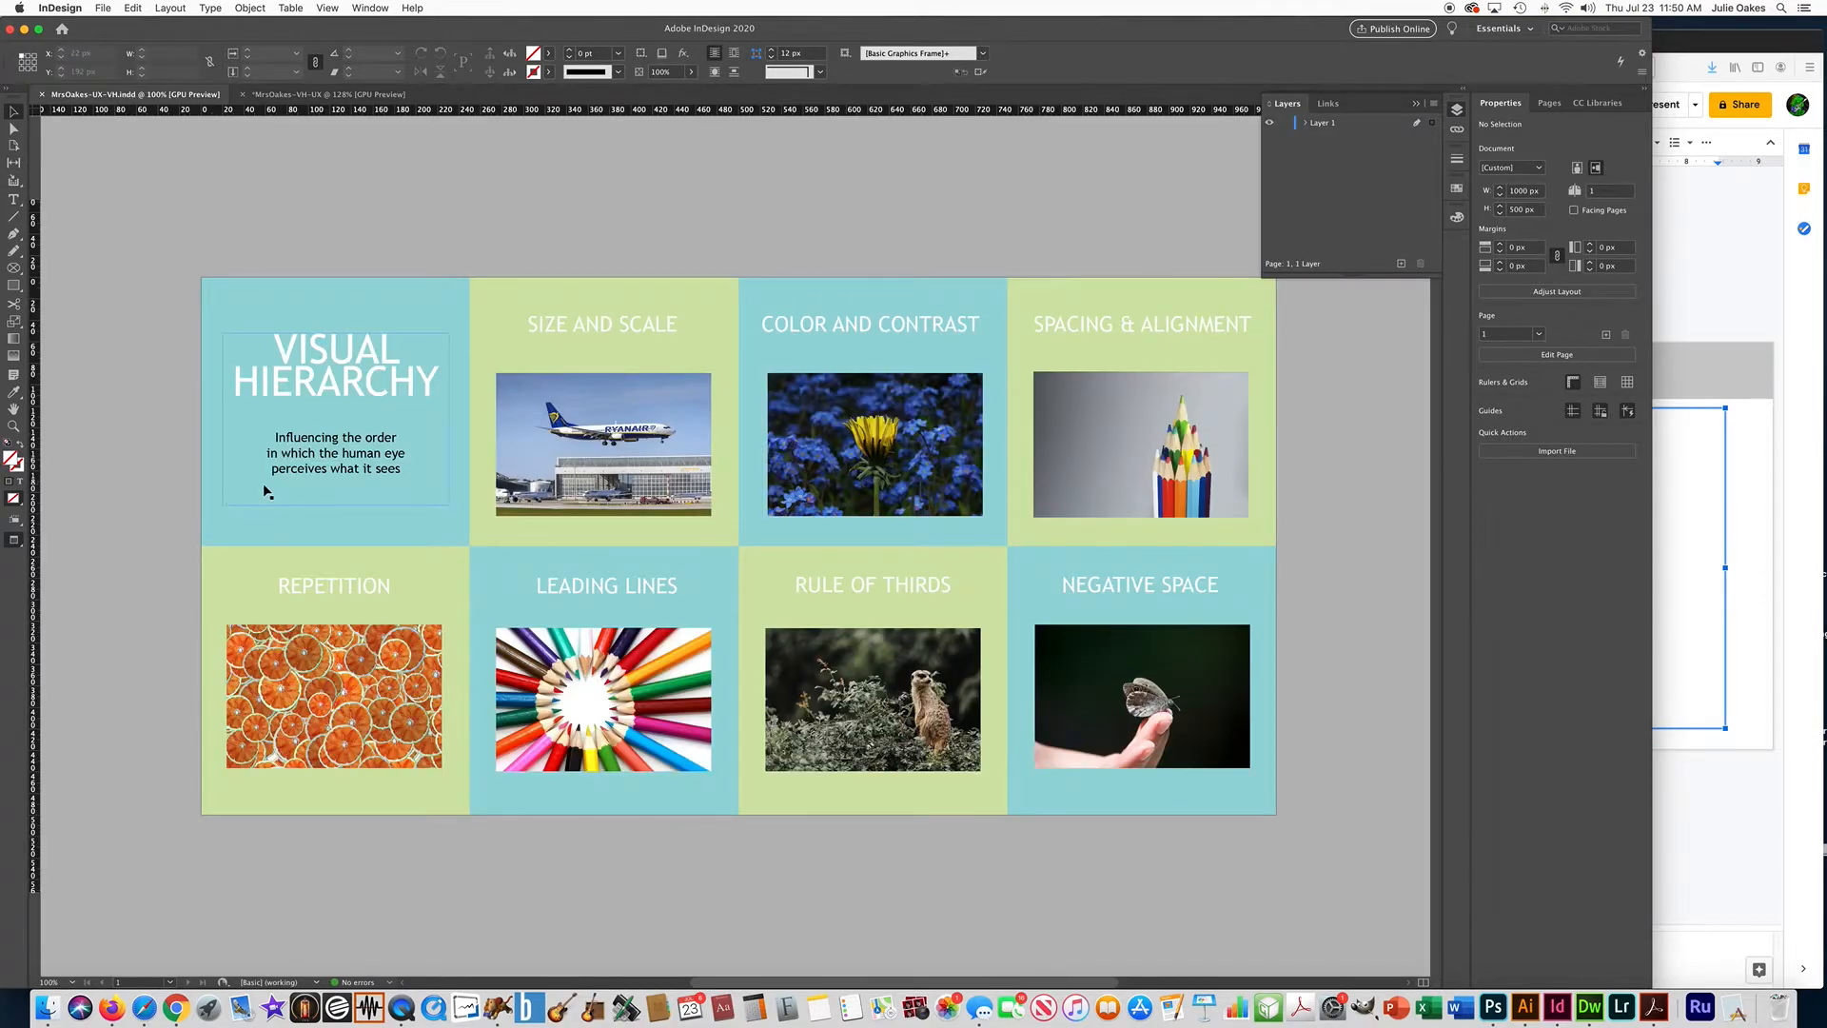
{"action": "left_click", "coordinate": [313, 95]}
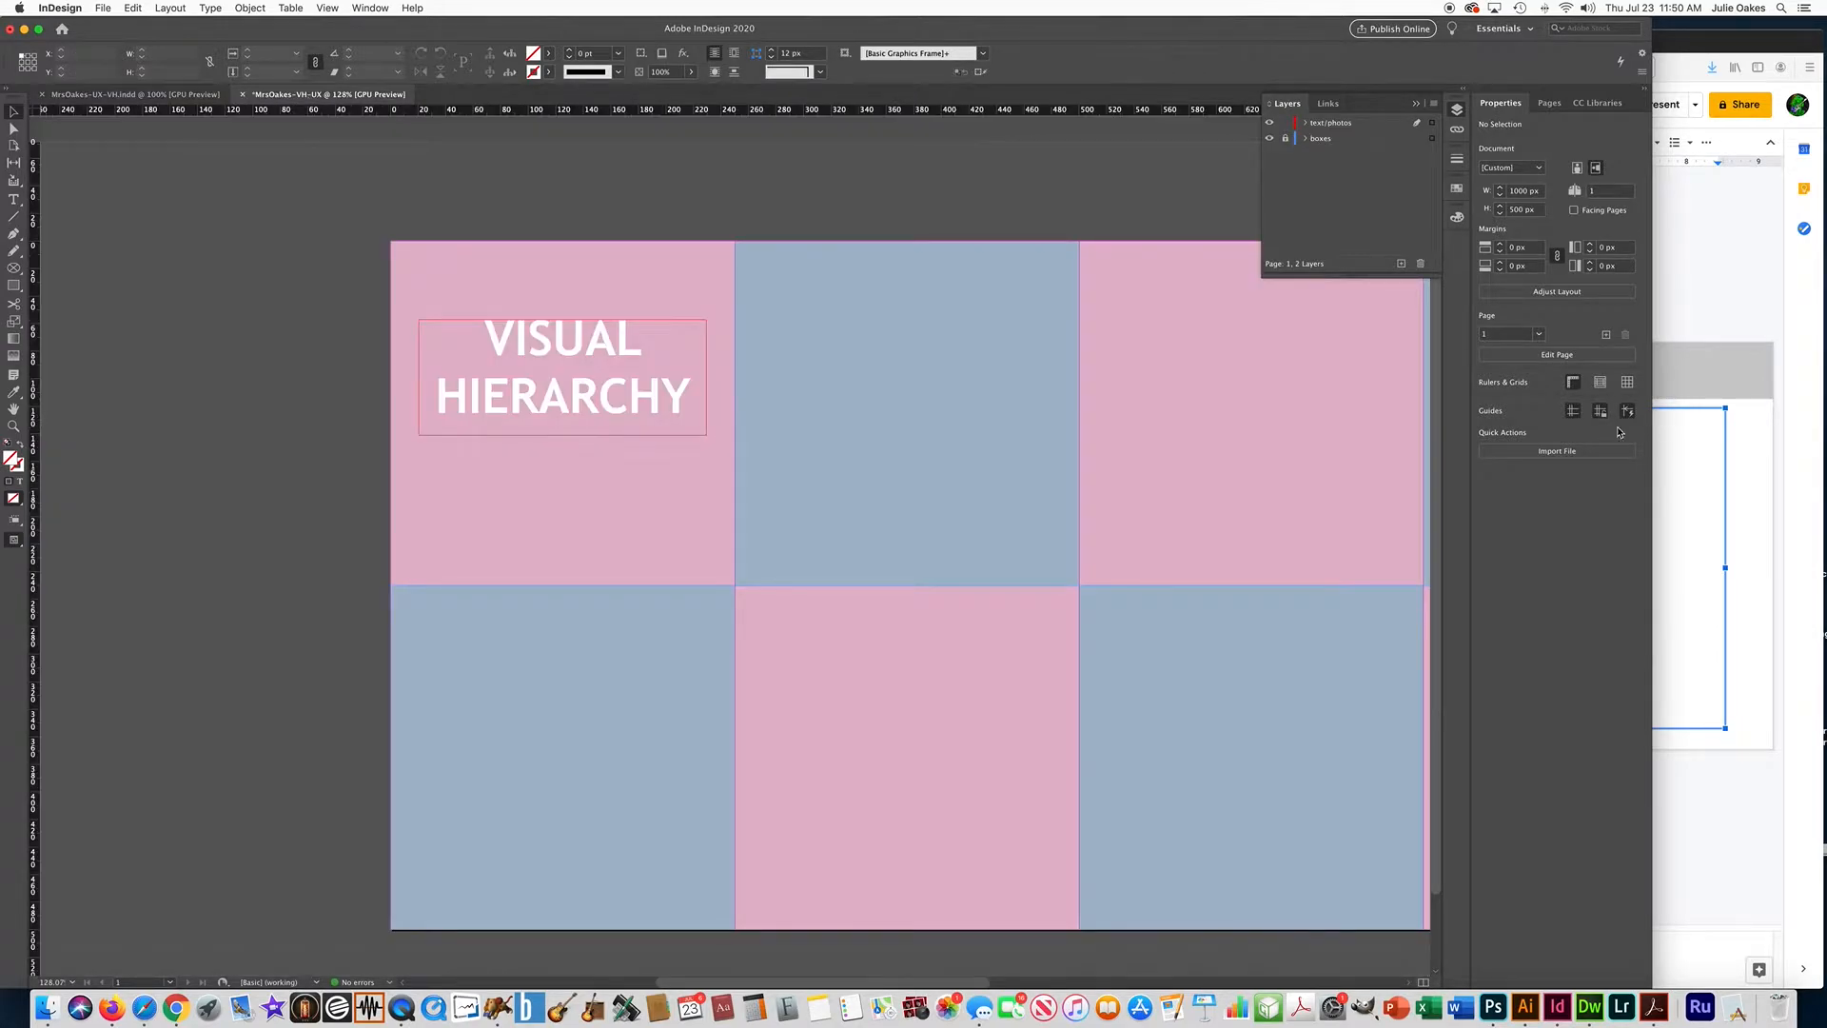
{"action": "left_click", "coordinate": [1710, 294]}
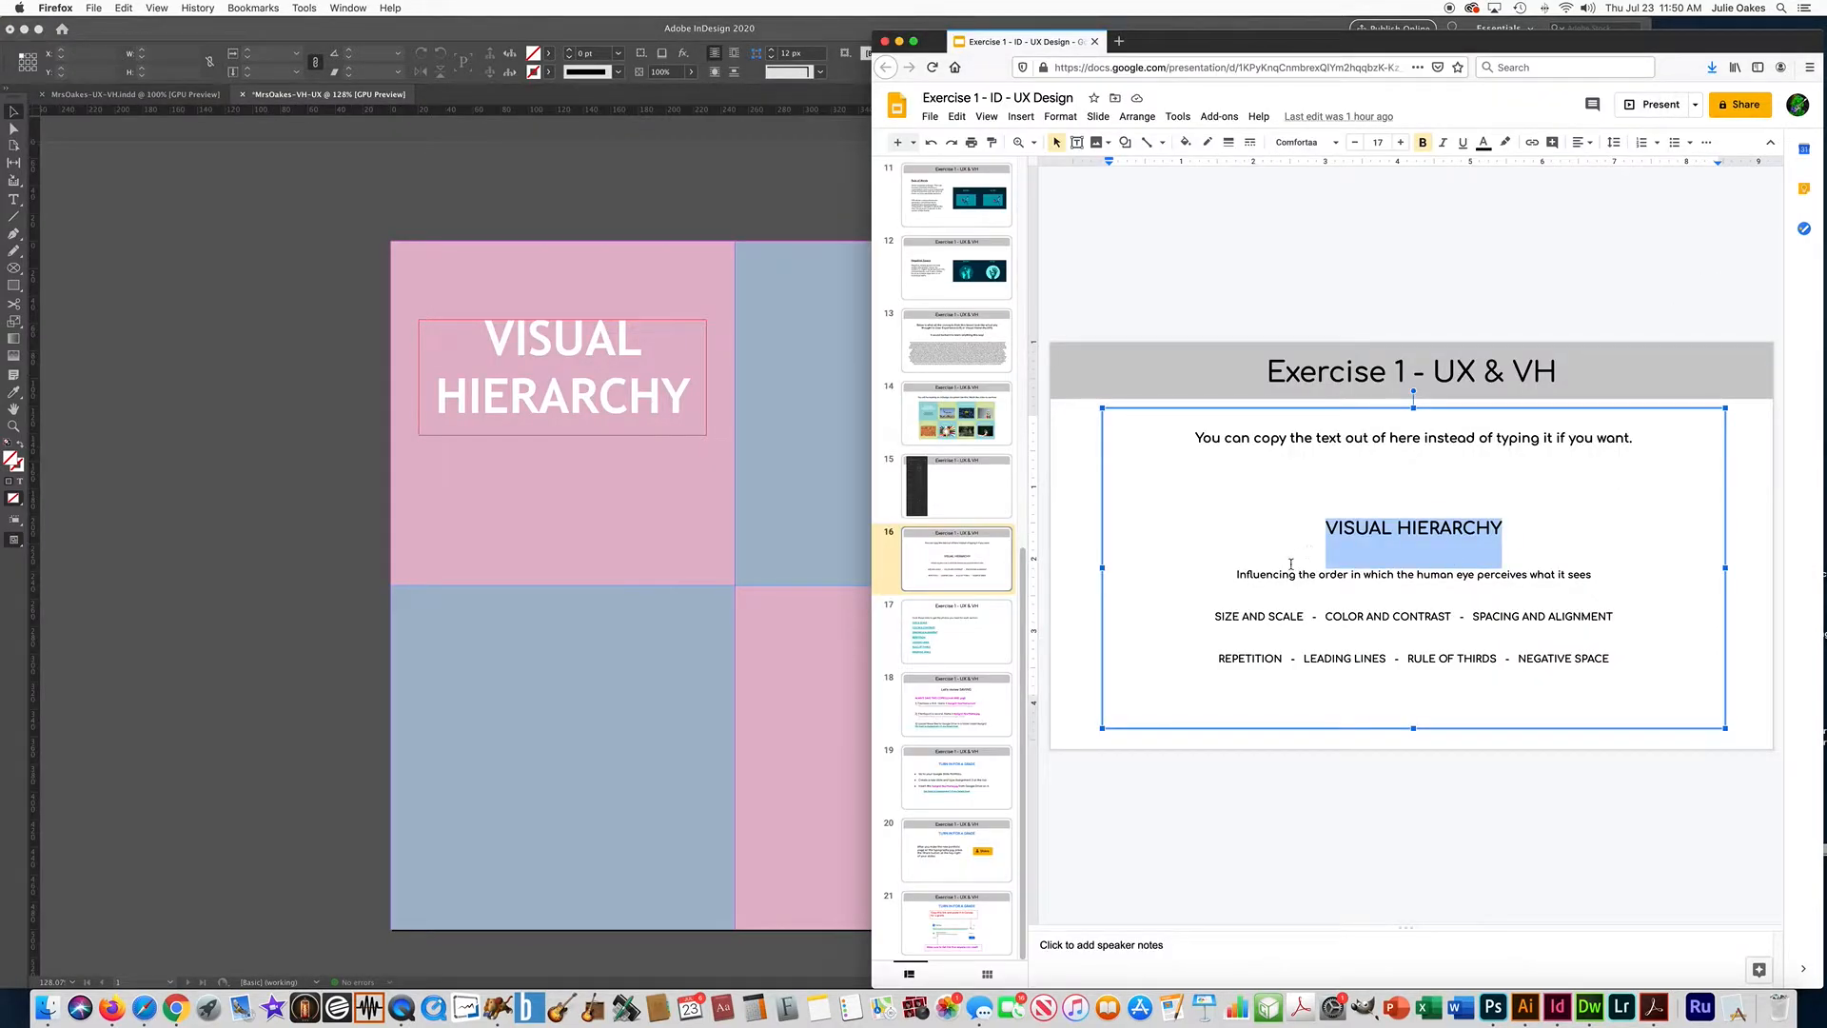
{"action": "left_click_drag", "start_coordinate": [1236, 574], "coordinate": [1363, 574]}
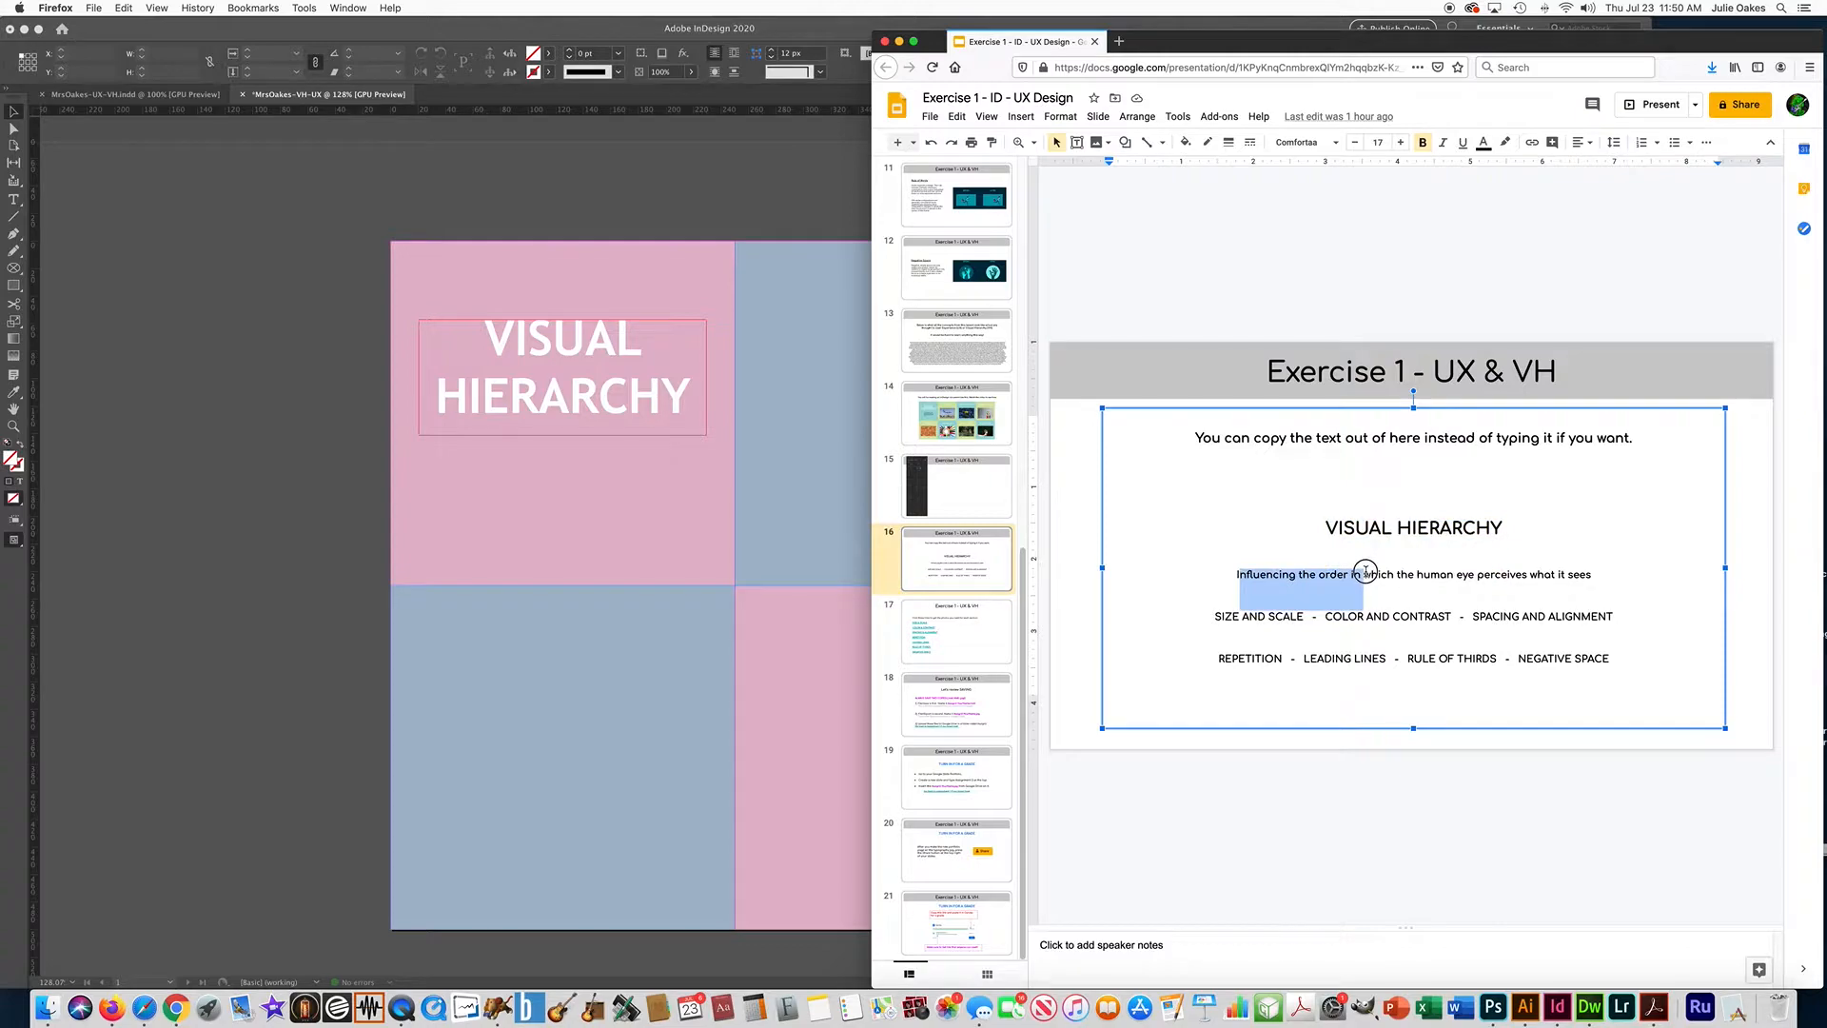
{"action": "left_click_drag", "start_coordinate": [1600, 573], "coordinate": [1235, 571]}
{"action": "key", "text": "super+c"}
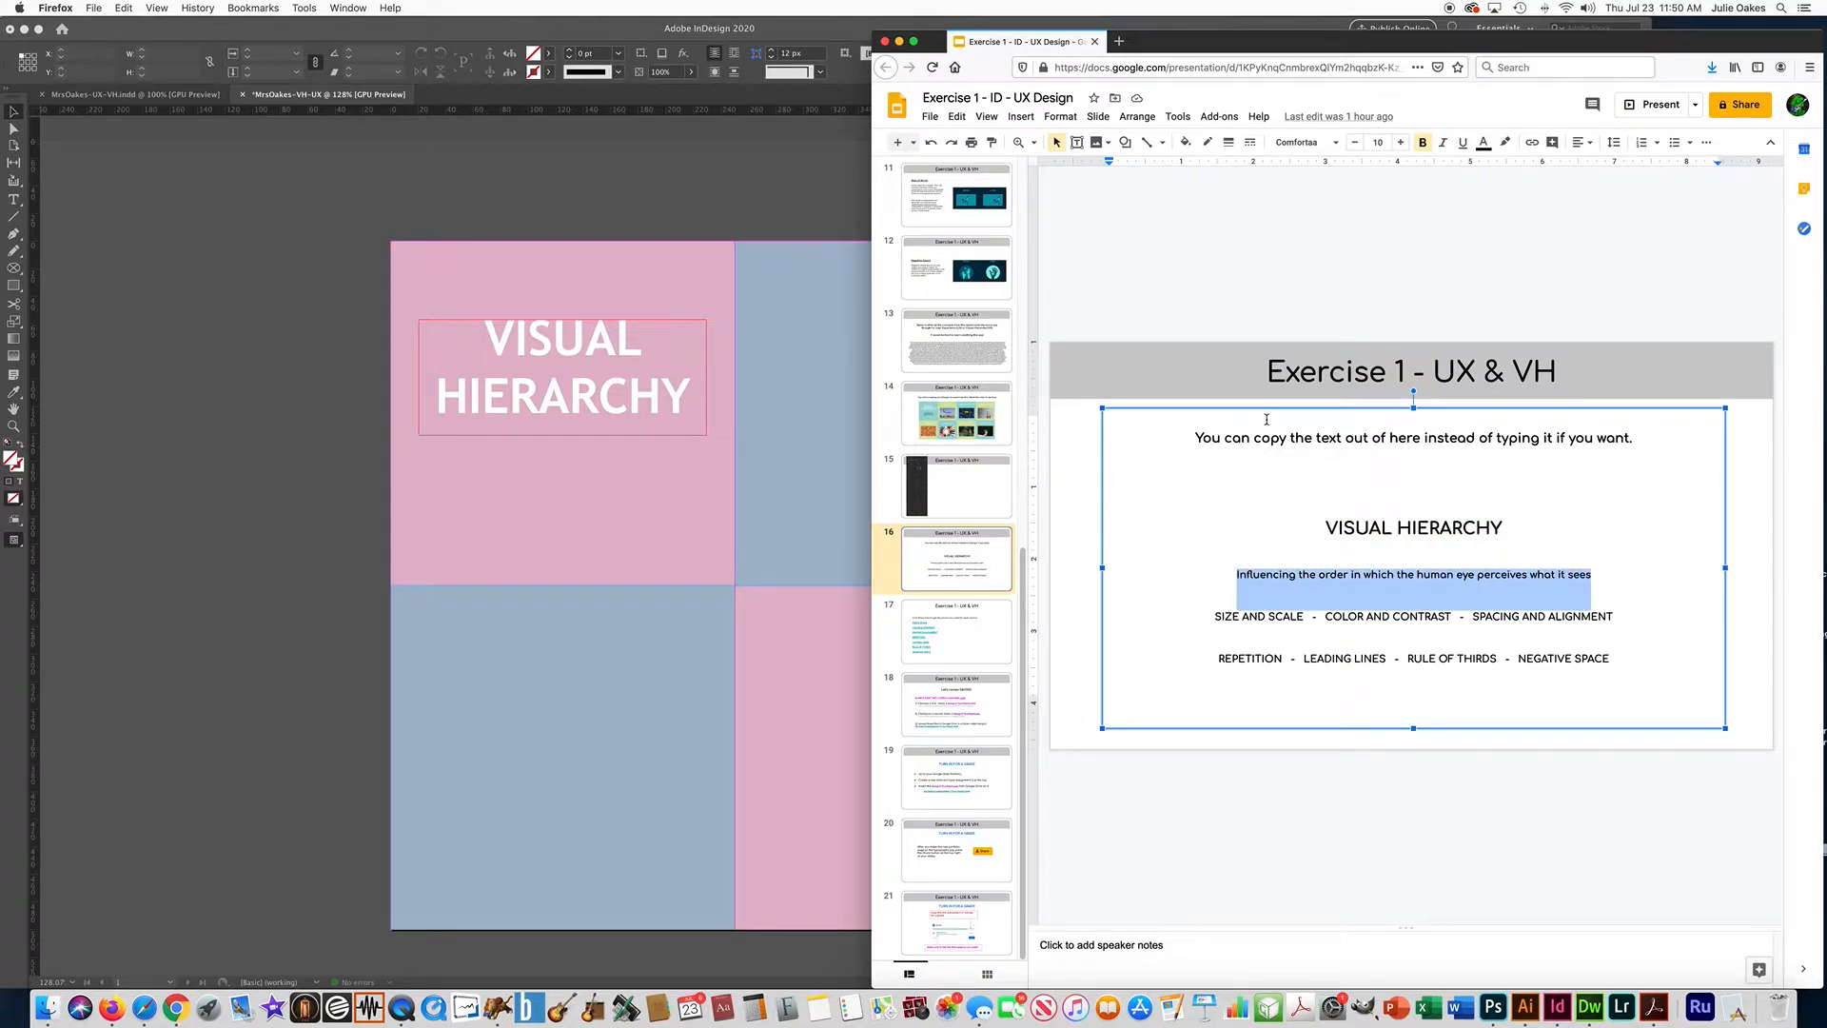
{"action": "left_click", "coordinate": [374, 434]}
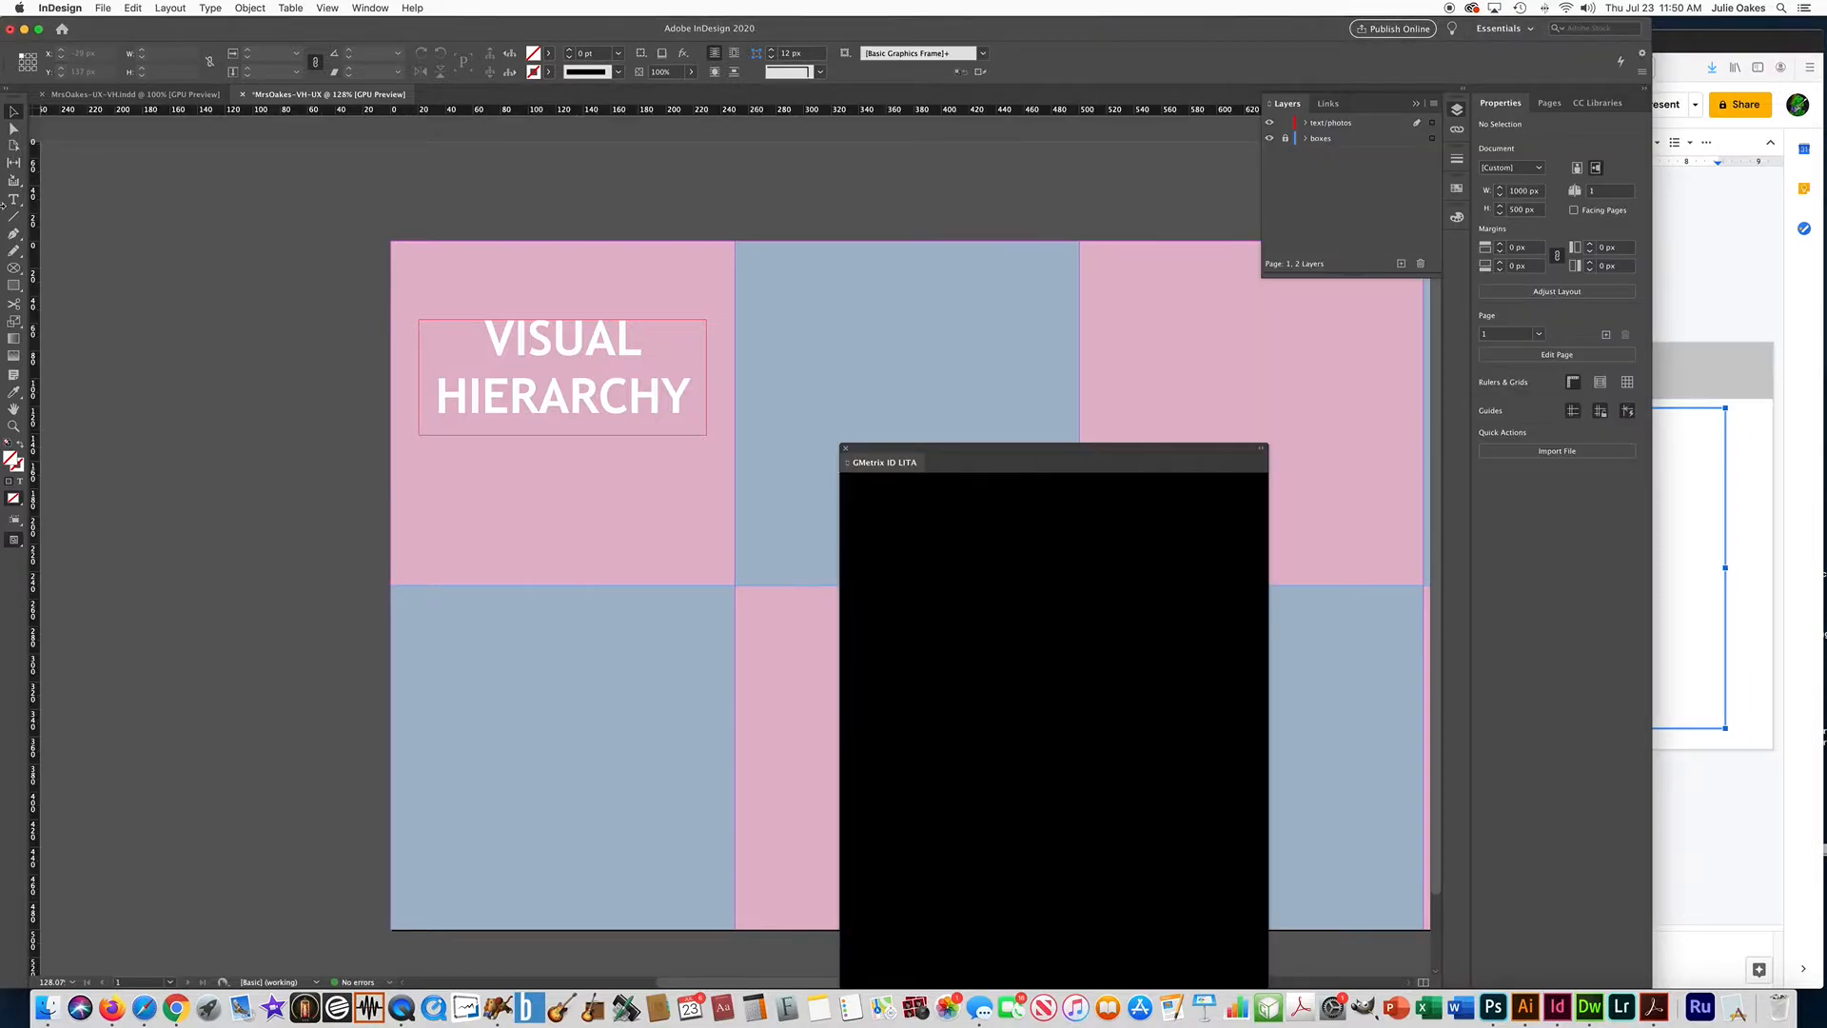
Draw a second text frame just below the heading in the first pink box and paste the copied sentence.
{"action": "left_click", "coordinate": [14, 200]}
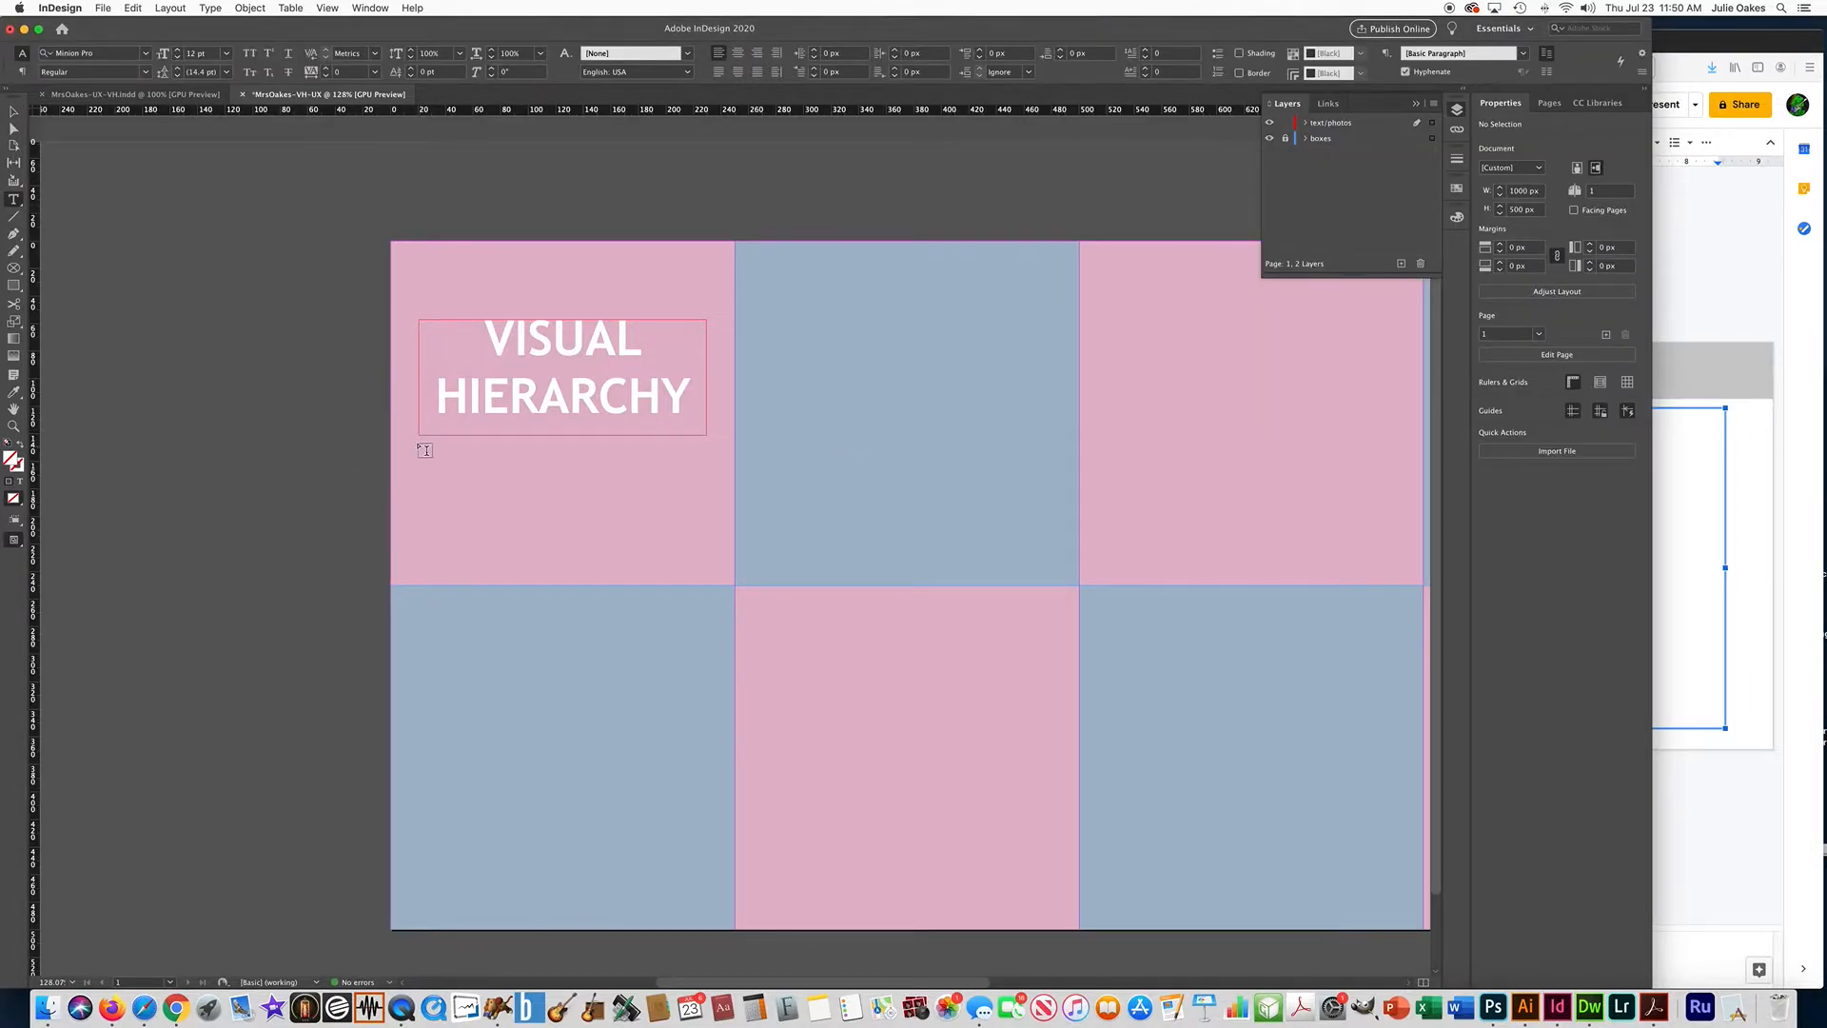
{"action": "left_click_drag", "start_coordinate": [421, 443], "coordinate": [704, 530]}
{"action": "key", "text": "super+v"}
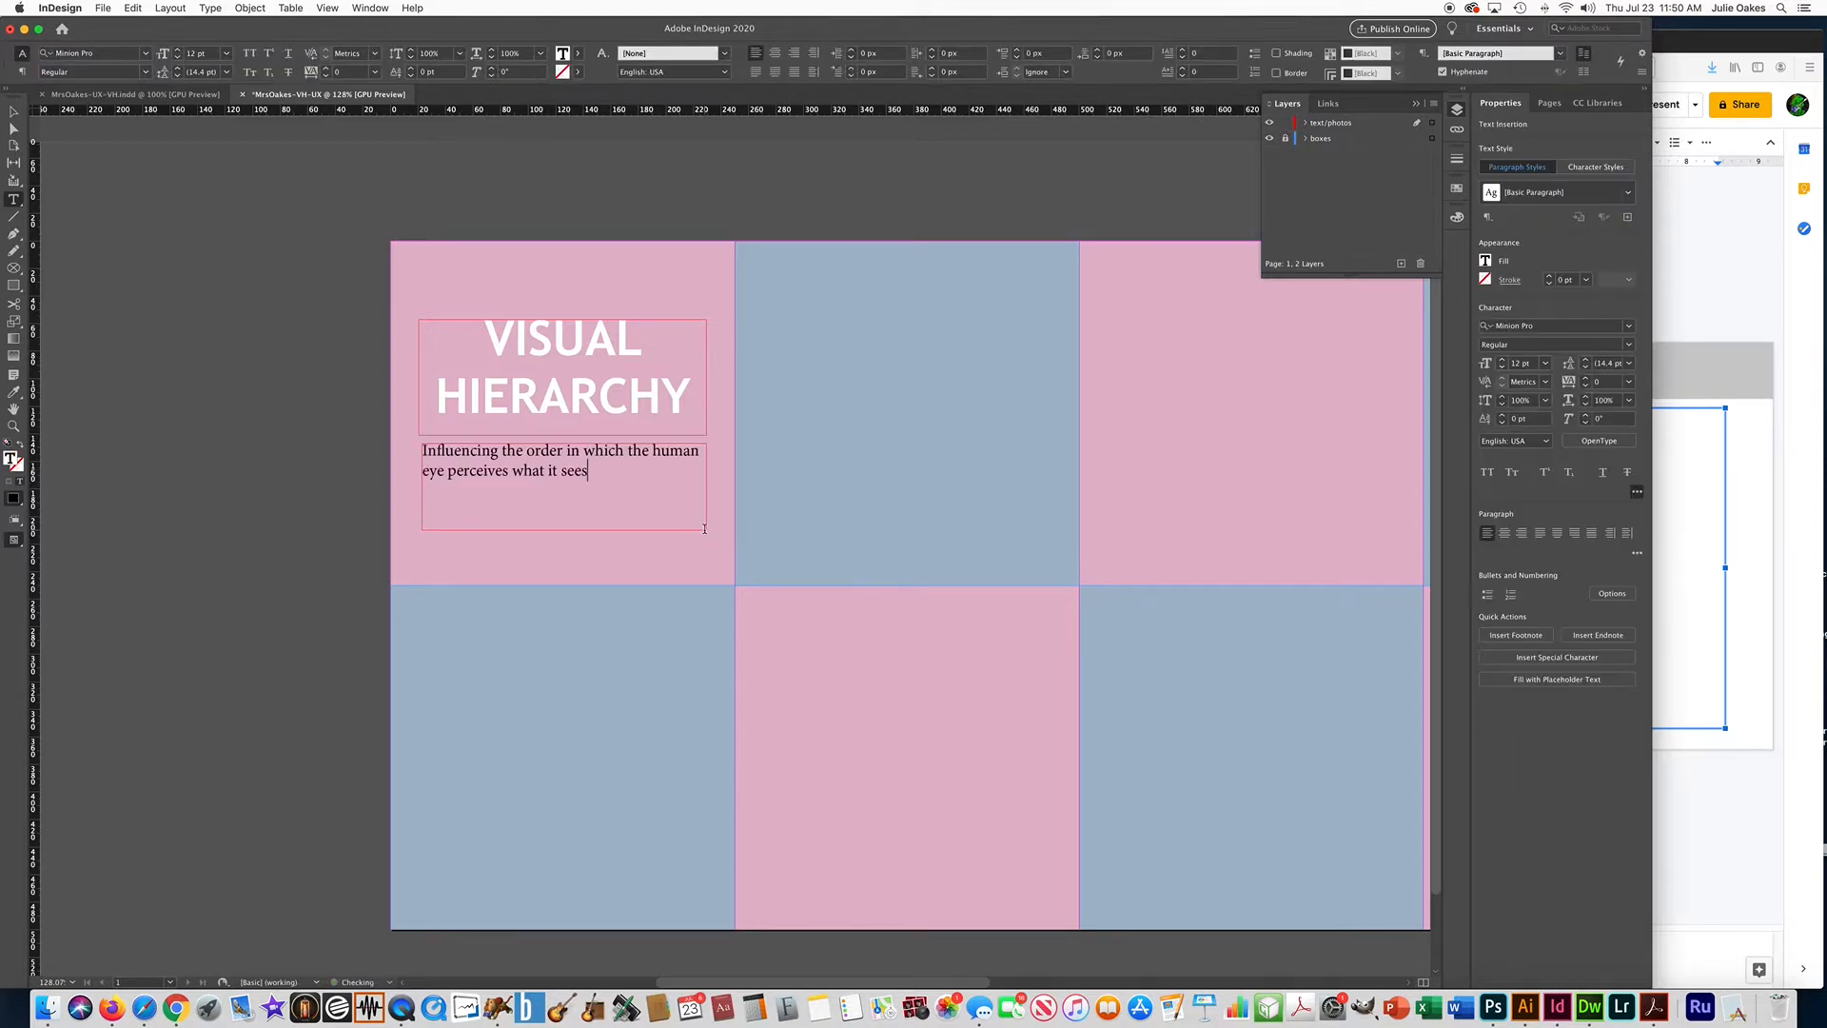
Center-align the pasted sentence, set its font to Trebuchet MS Regular, and deselect it.
{"action": "left_click_drag", "start_coordinate": [589, 471], "coordinate": [389, 433]}
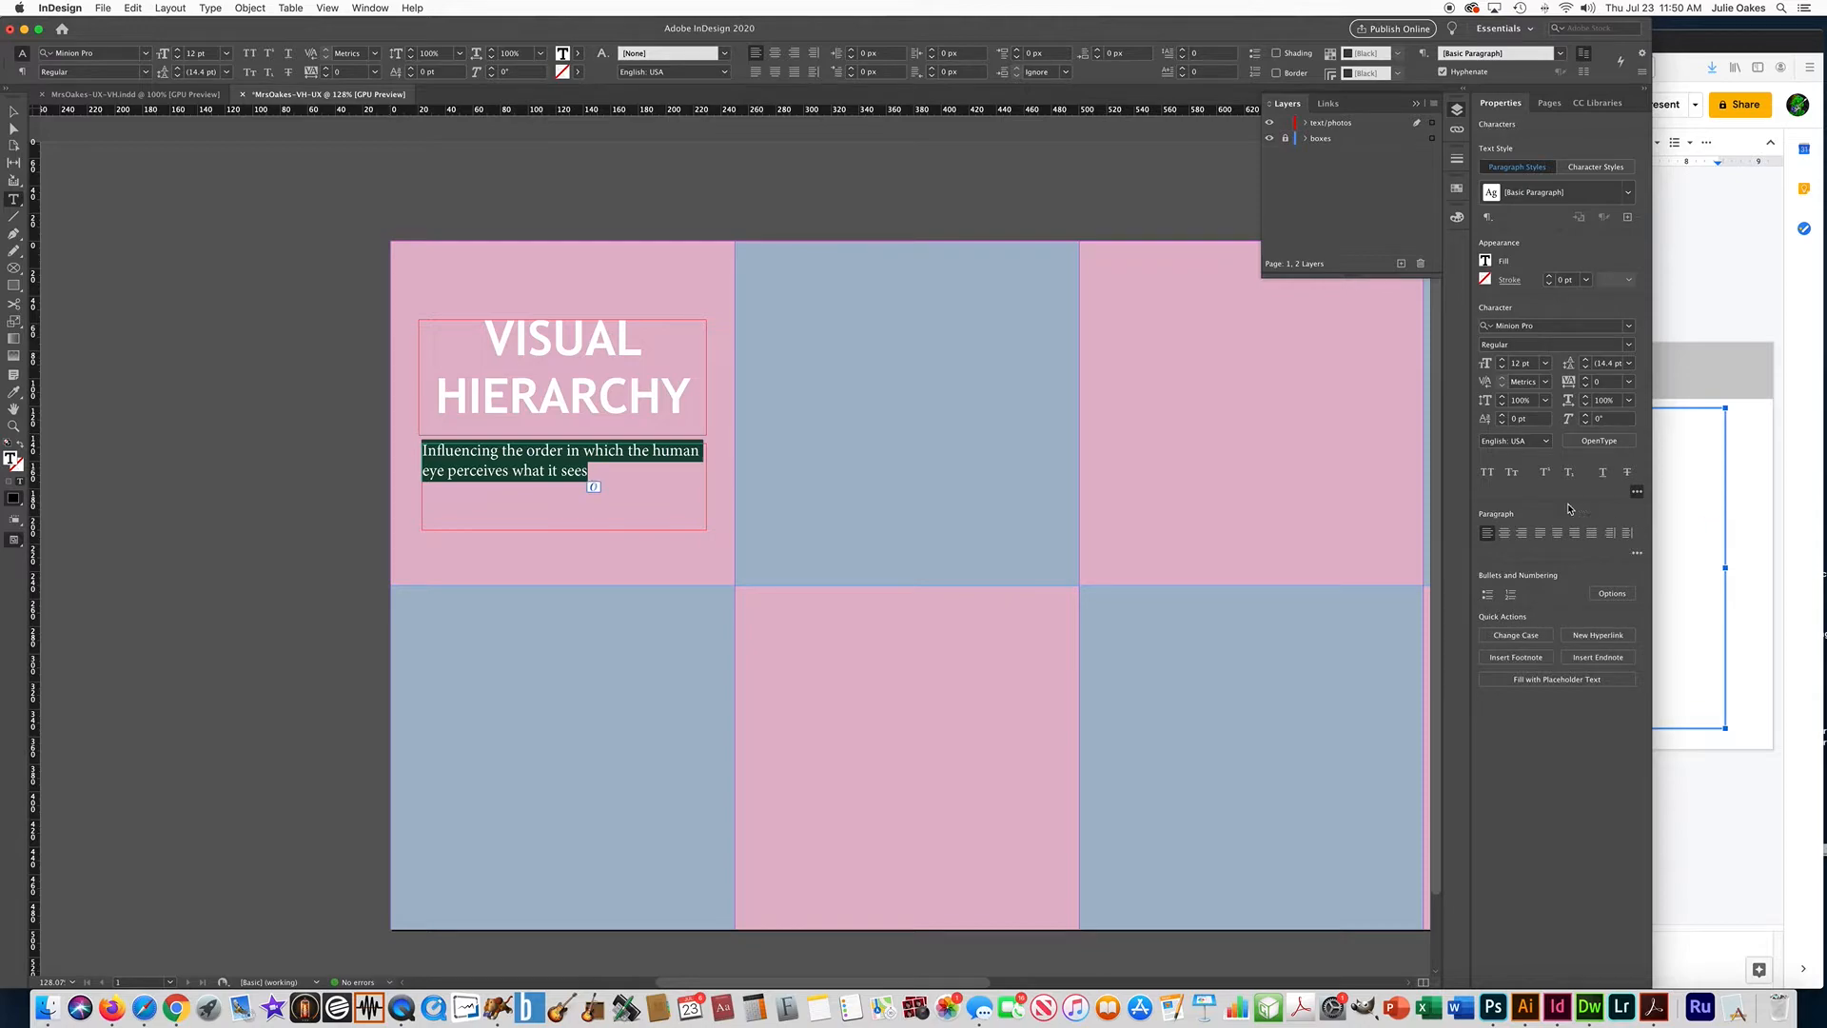
{"action": "left_click", "coordinate": [1503, 534]}
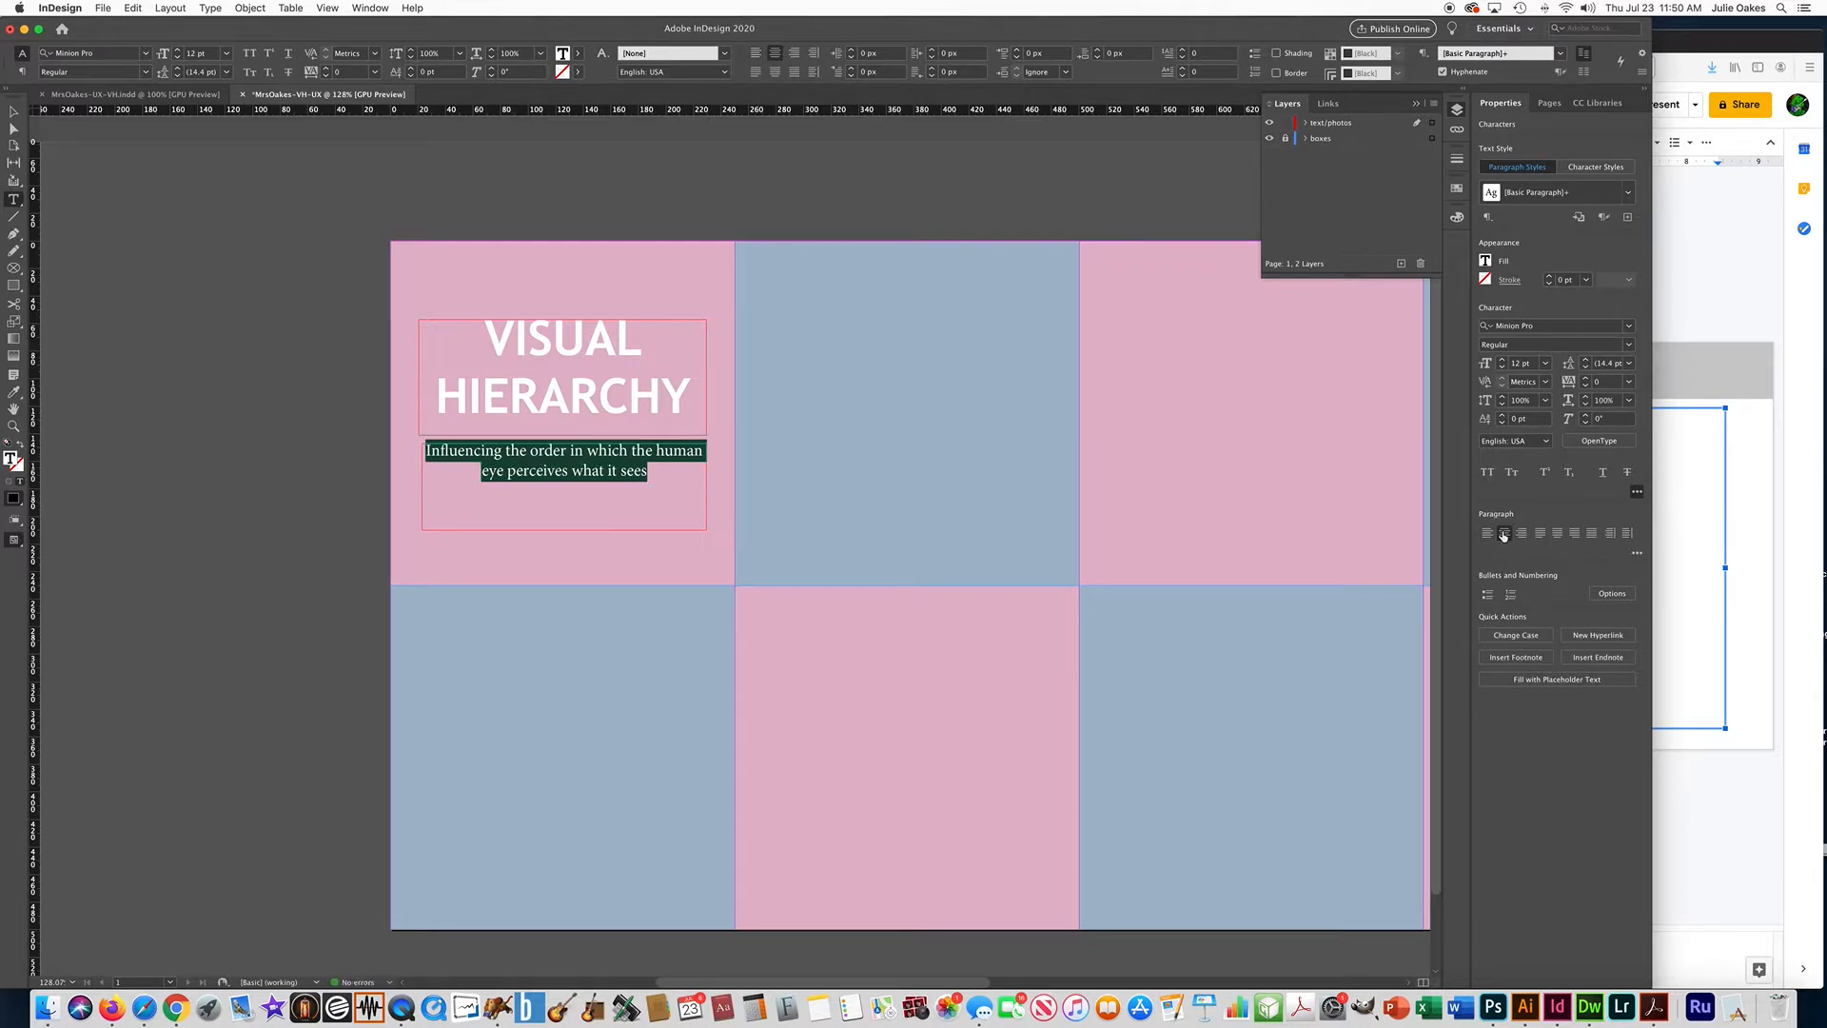
{"action": "left_click", "coordinate": [1533, 325]}
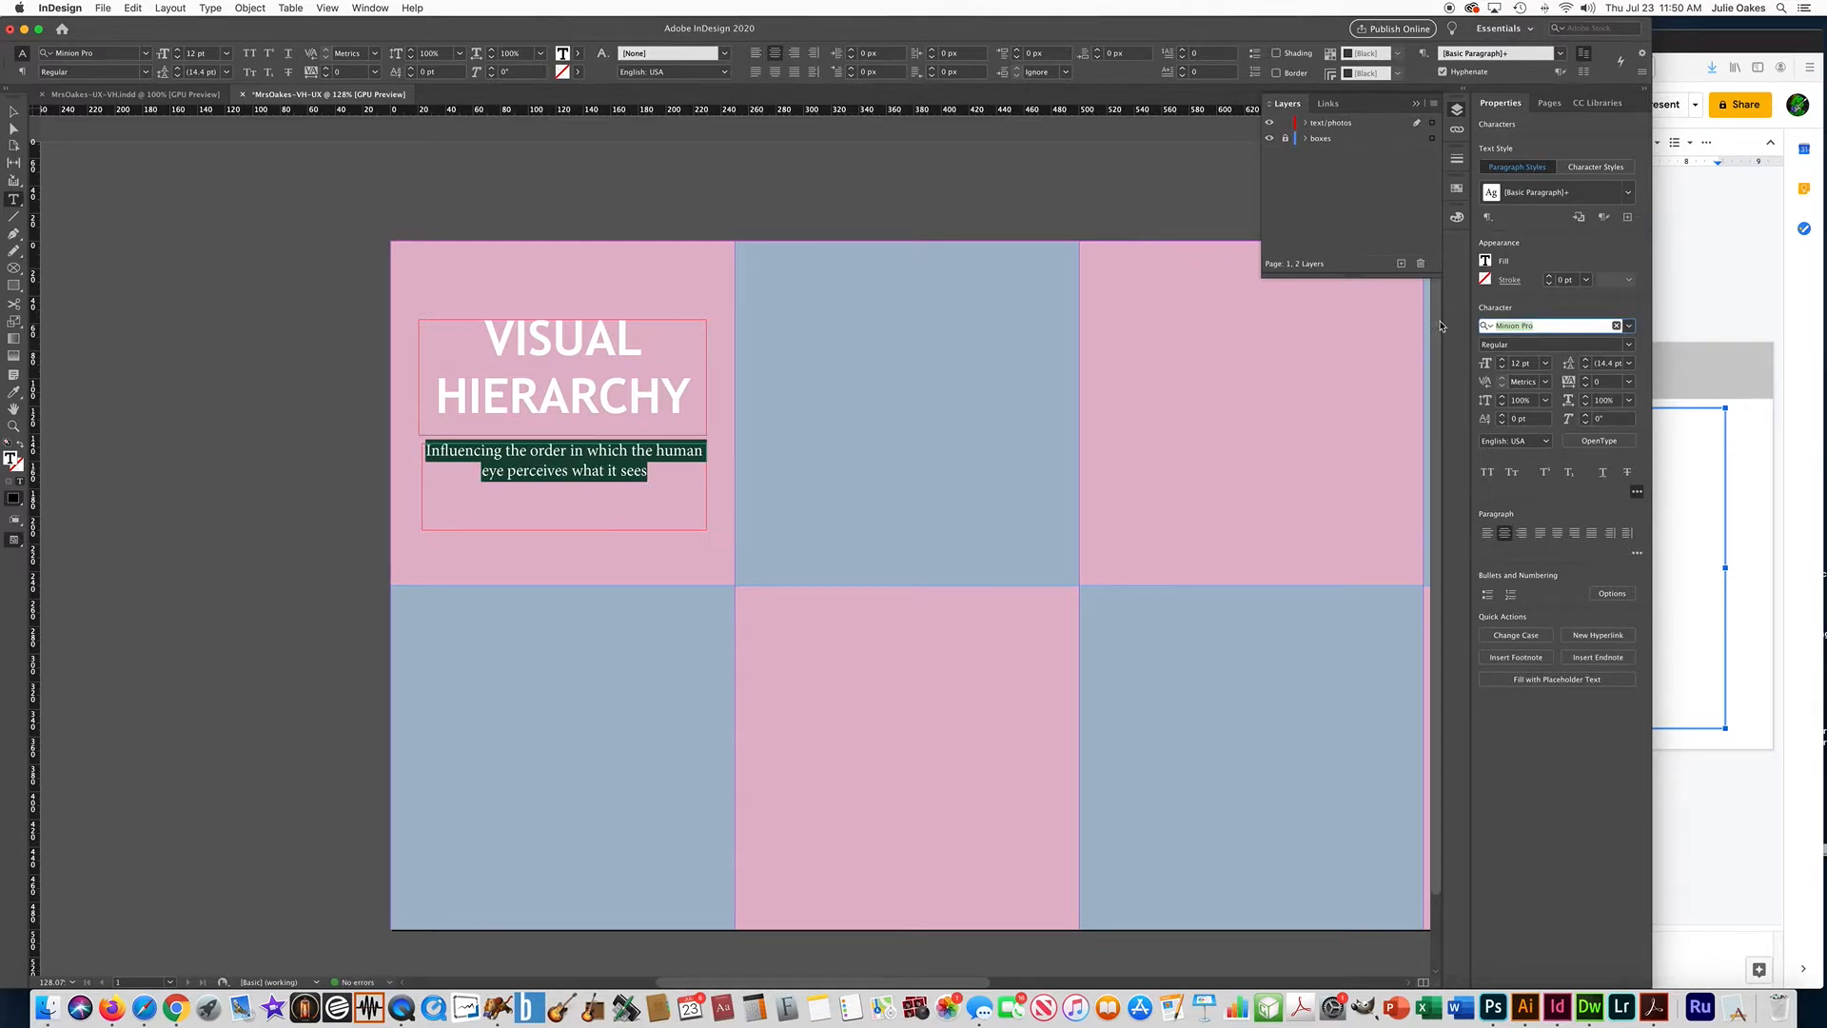
{"action": "type", "text": "treb"}
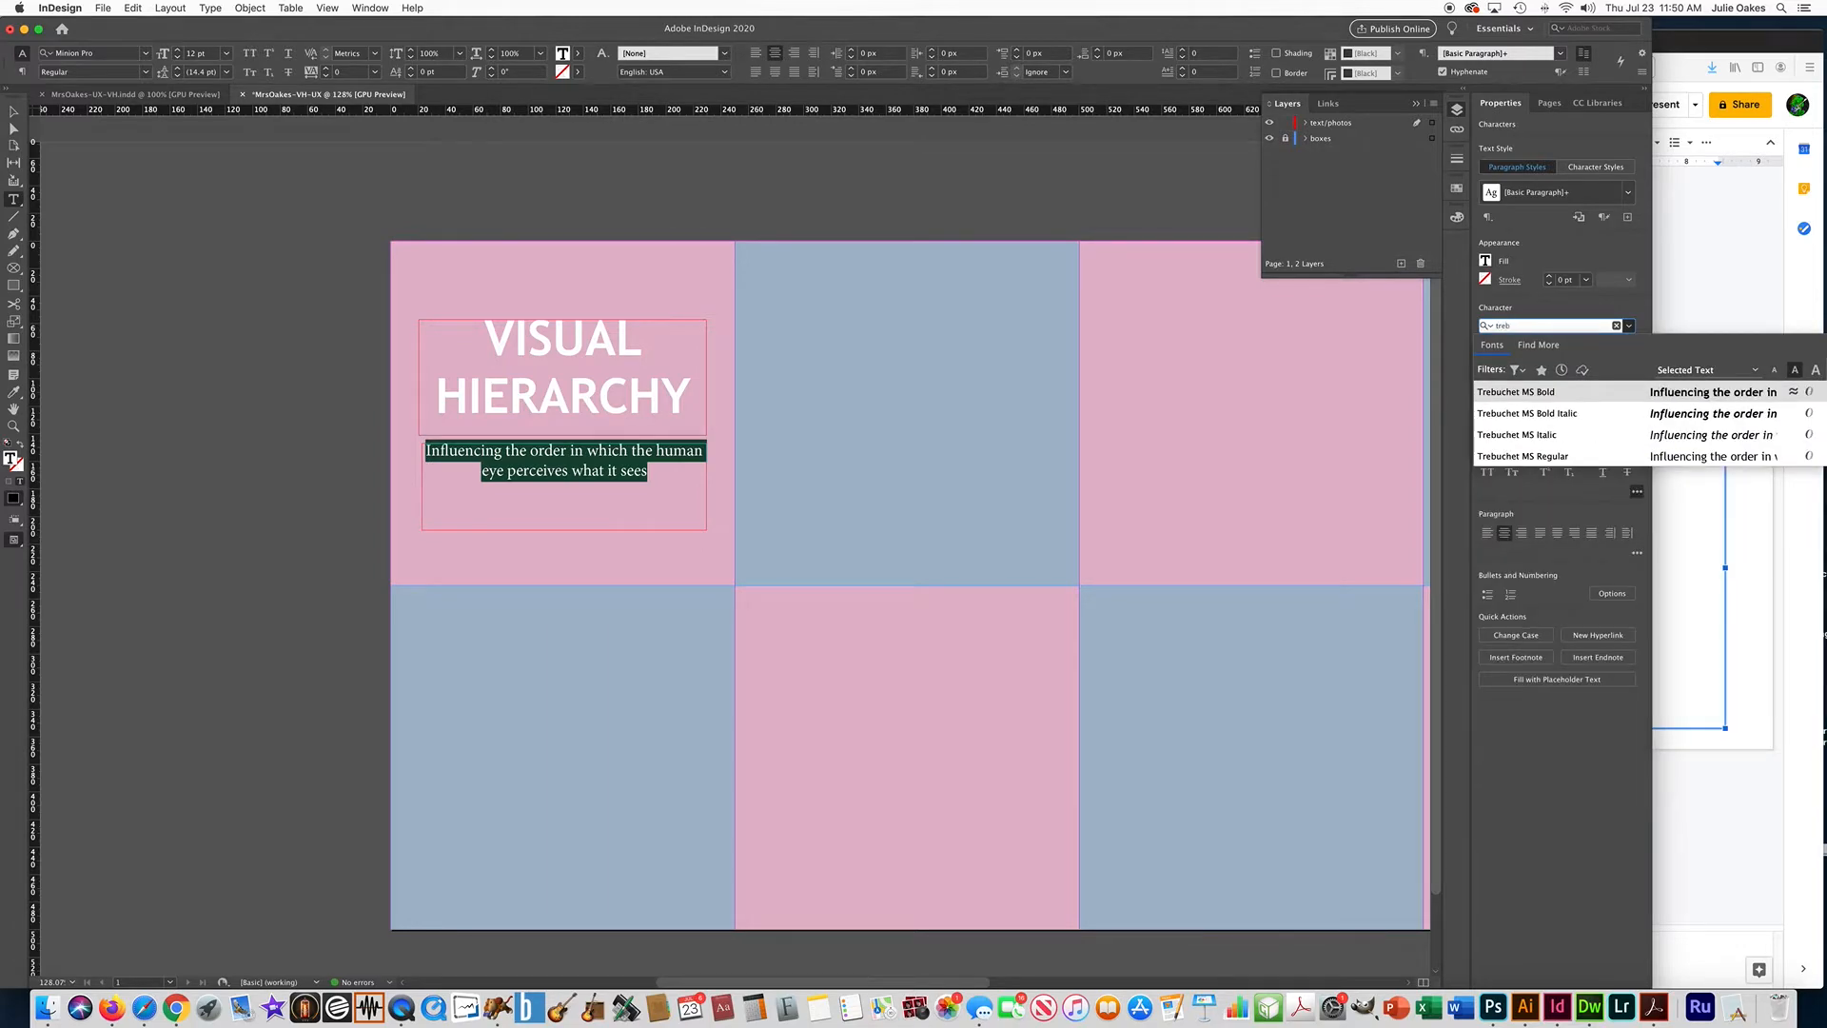
{"action": "key", "text": "Return"}
{"action": "left_click", "coordinate": [1628, 344]}
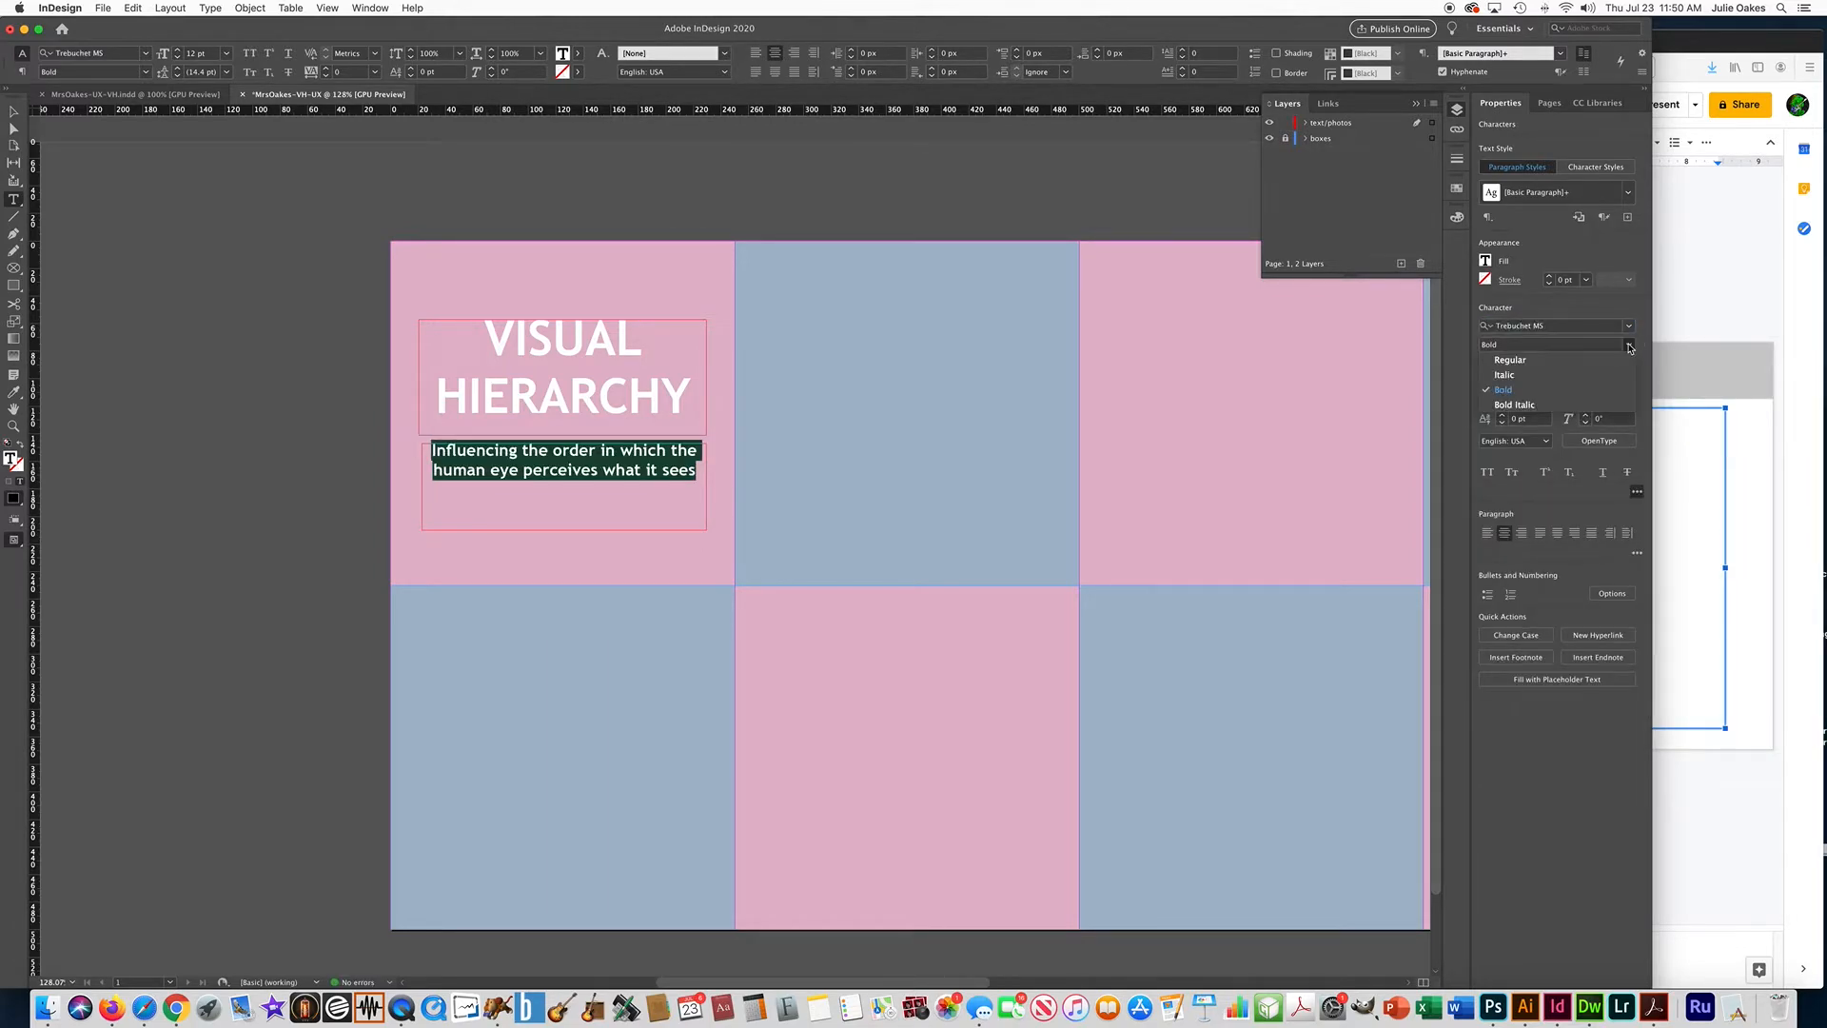
{"action": "left_click", "coordinate": [1508, 360]}
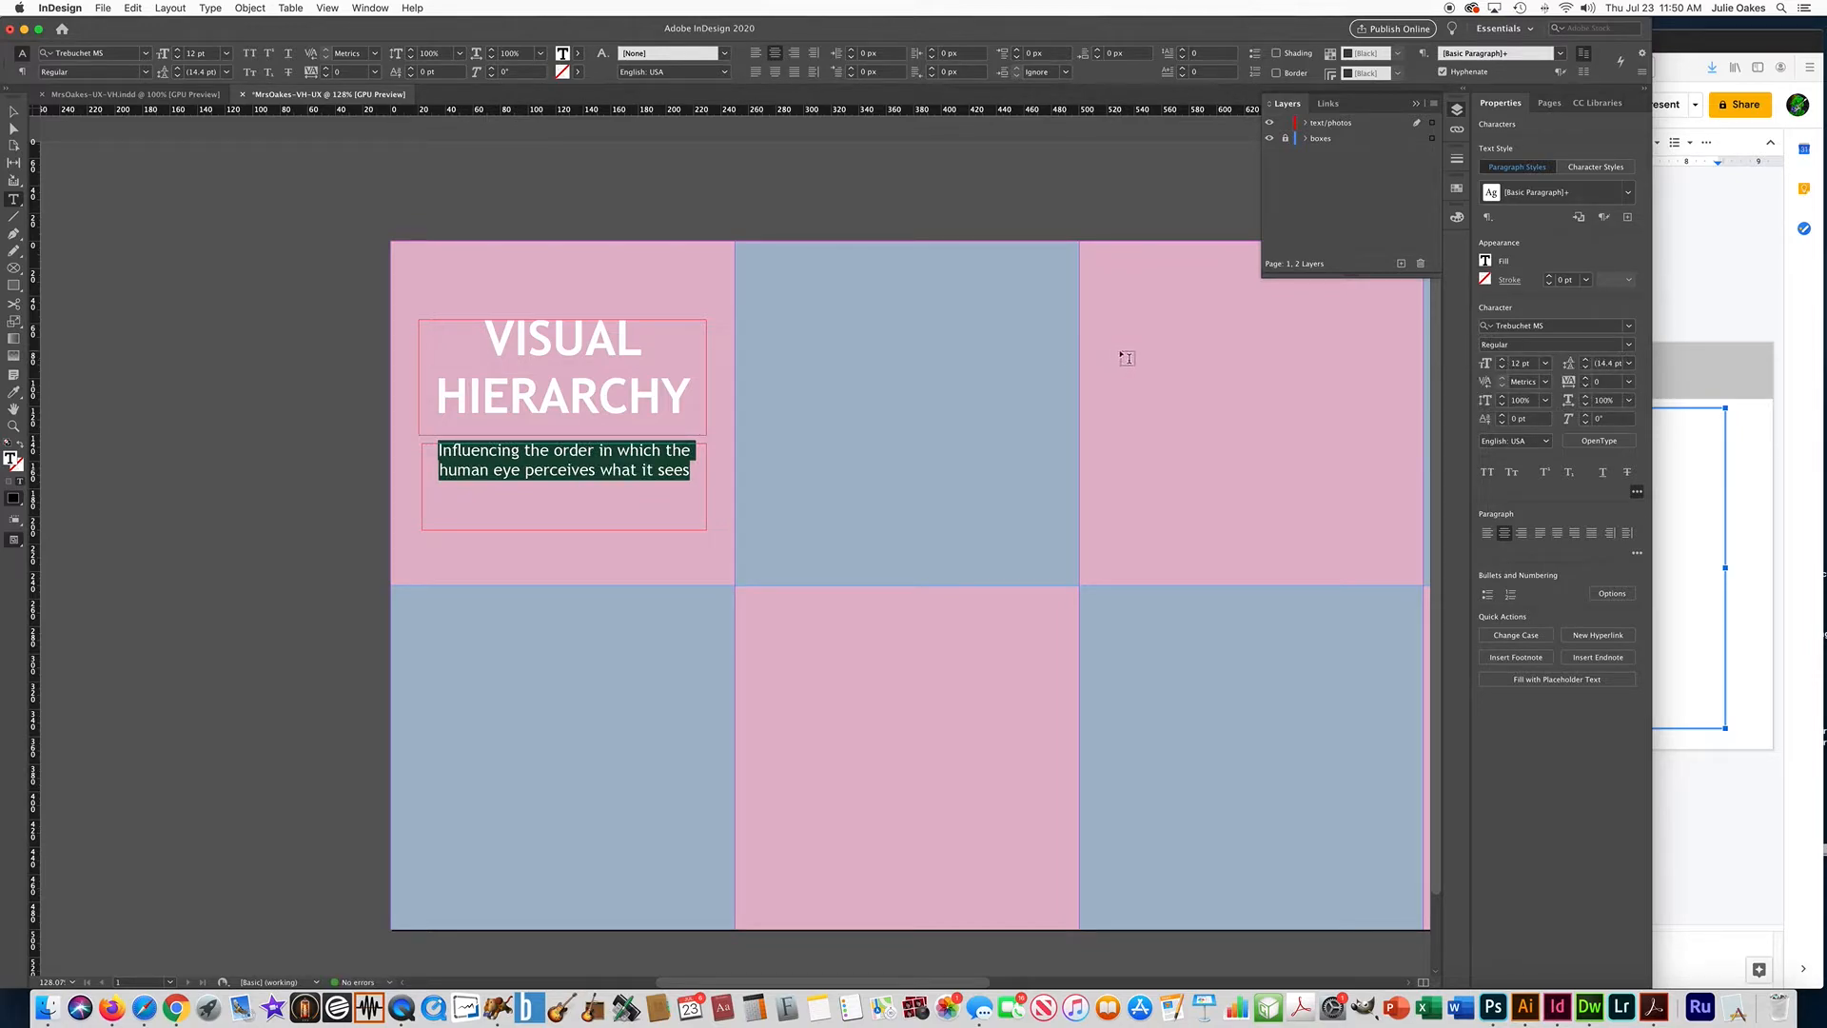
{"action": "left_click", "coordinate": [13, 112]}
{"action": "left_click", "coordinate": [228, 266]}
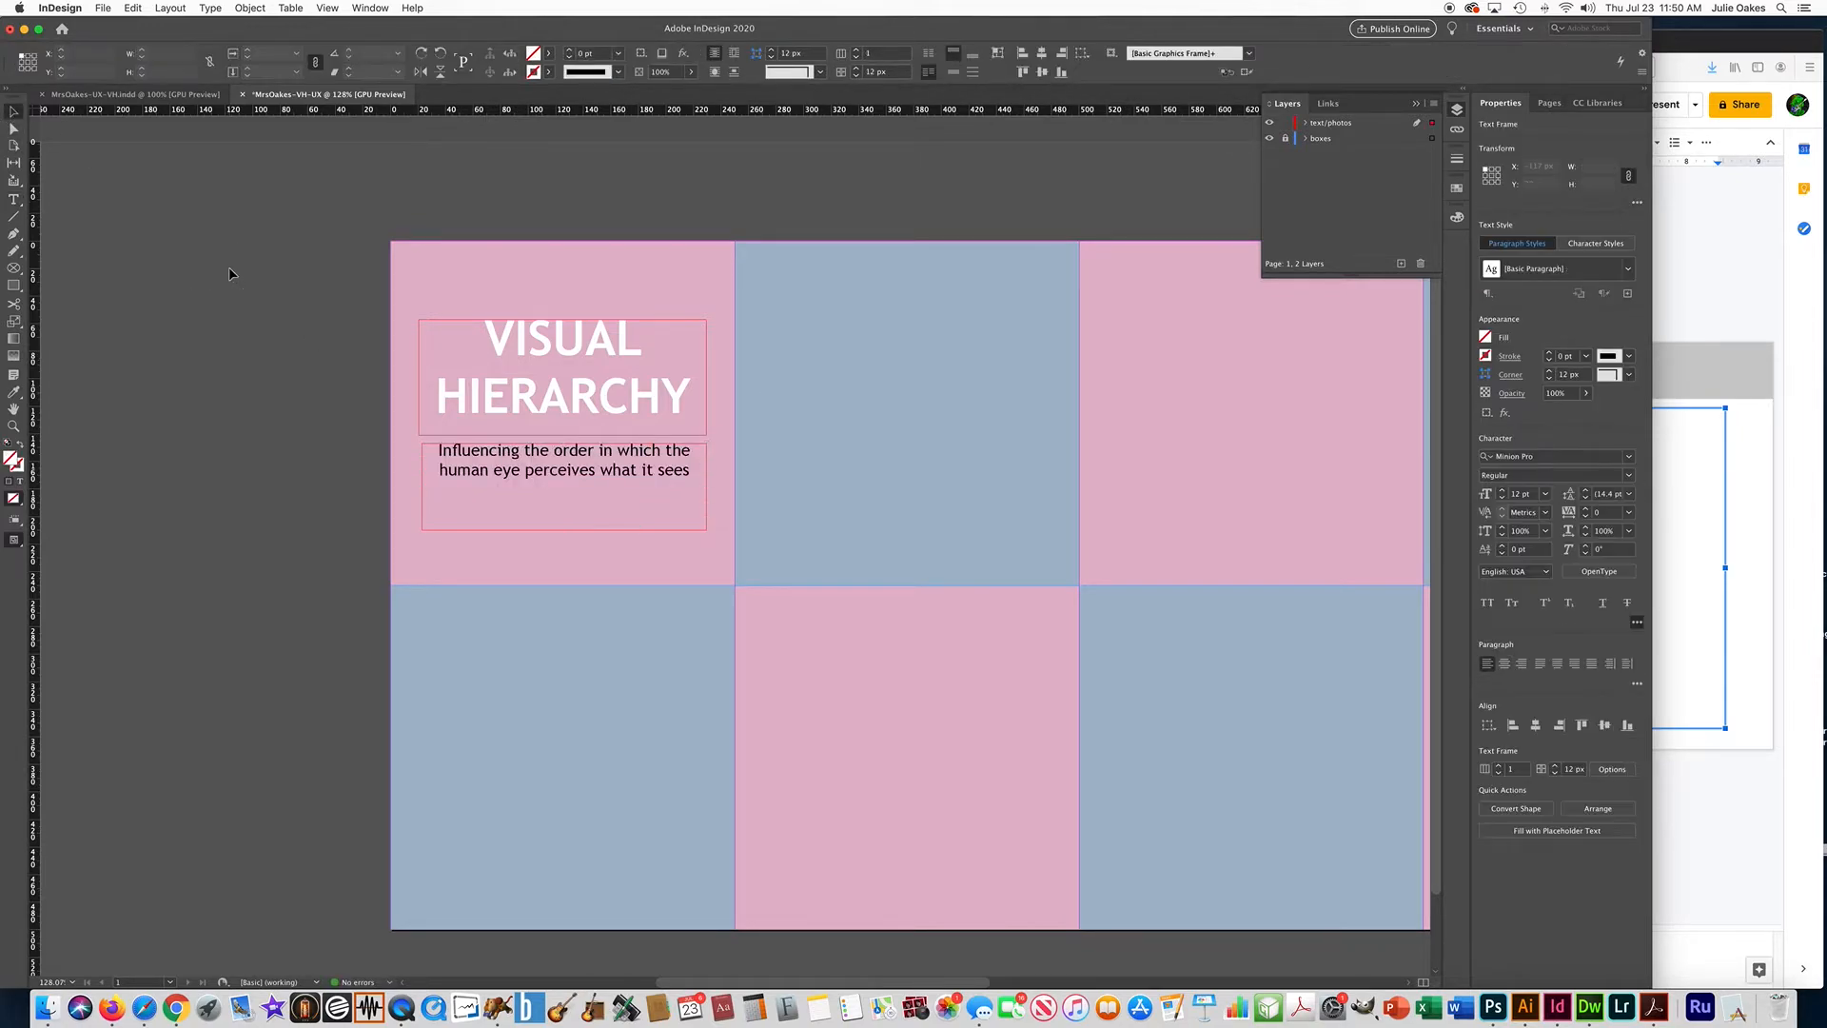
Check the finished example document, and copy "SIZE AND SCALE" from the Google Slides presentation.
{"action": "scroll", "coordinate": [904, 432], "scroll_direction": "right", "scroll_amount": 5}
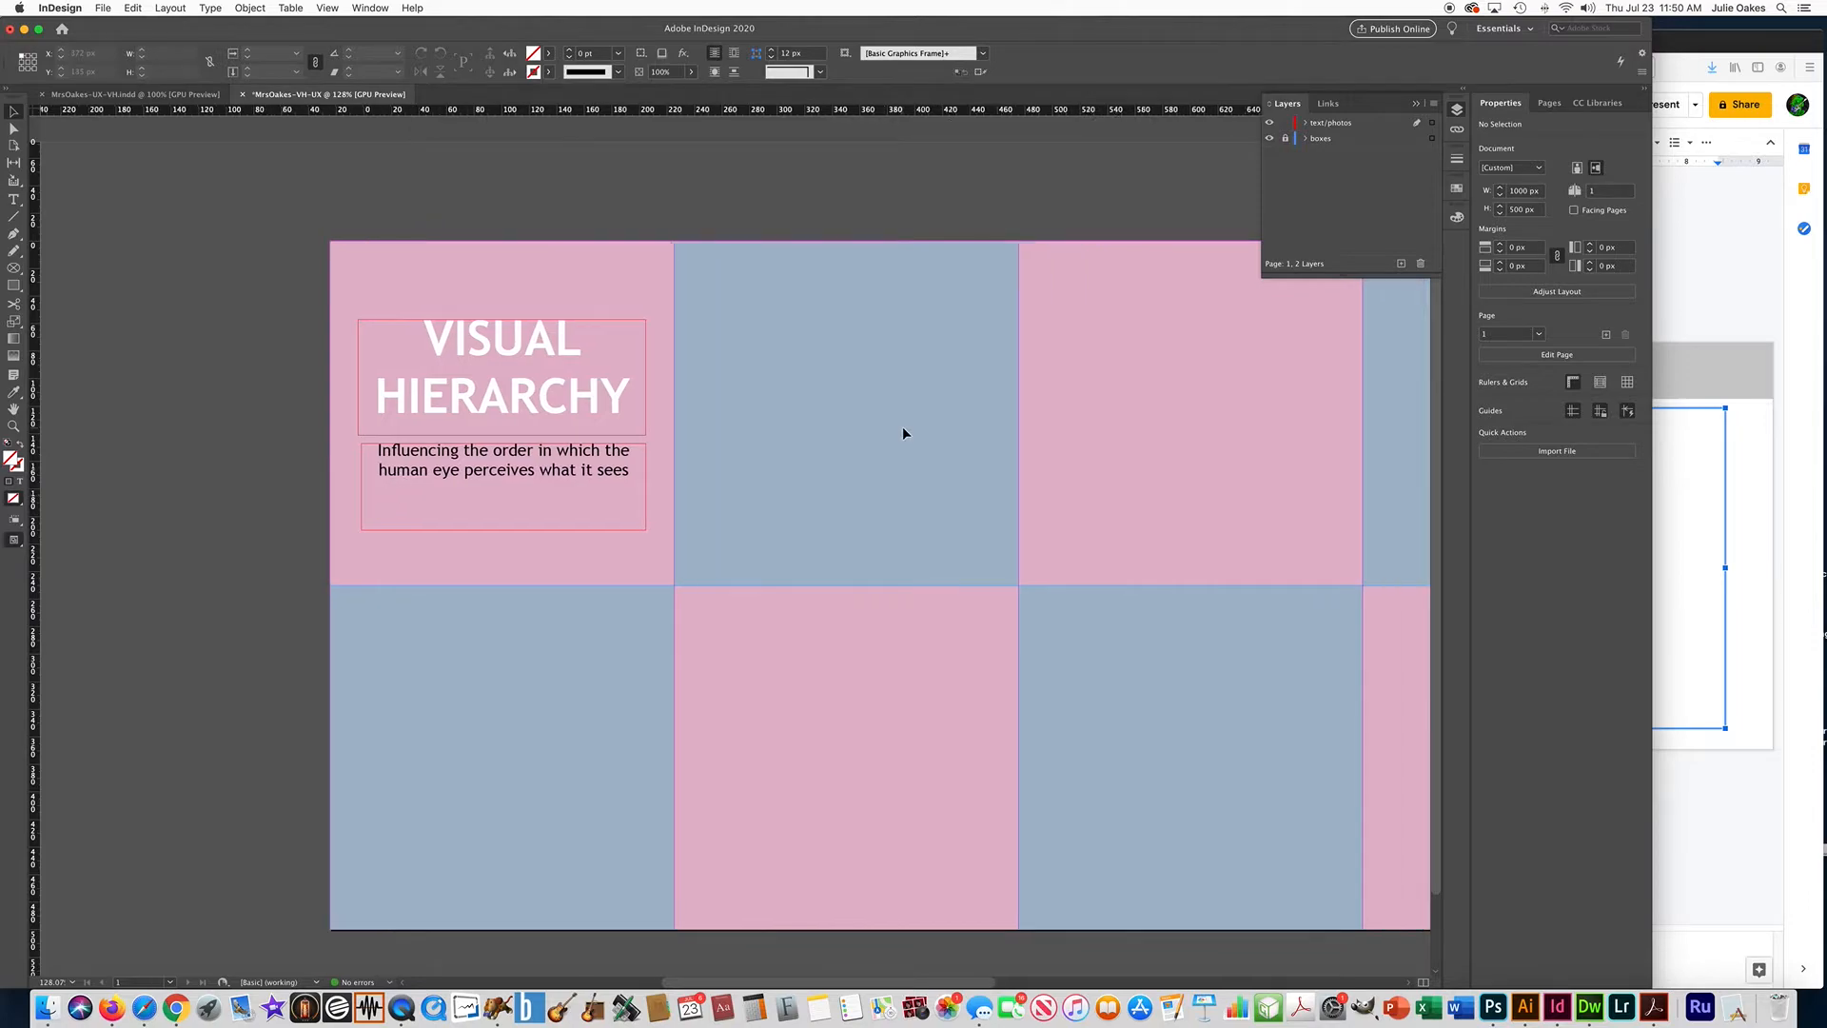
{"action": "left_click", "coordinate": [141, 95]}
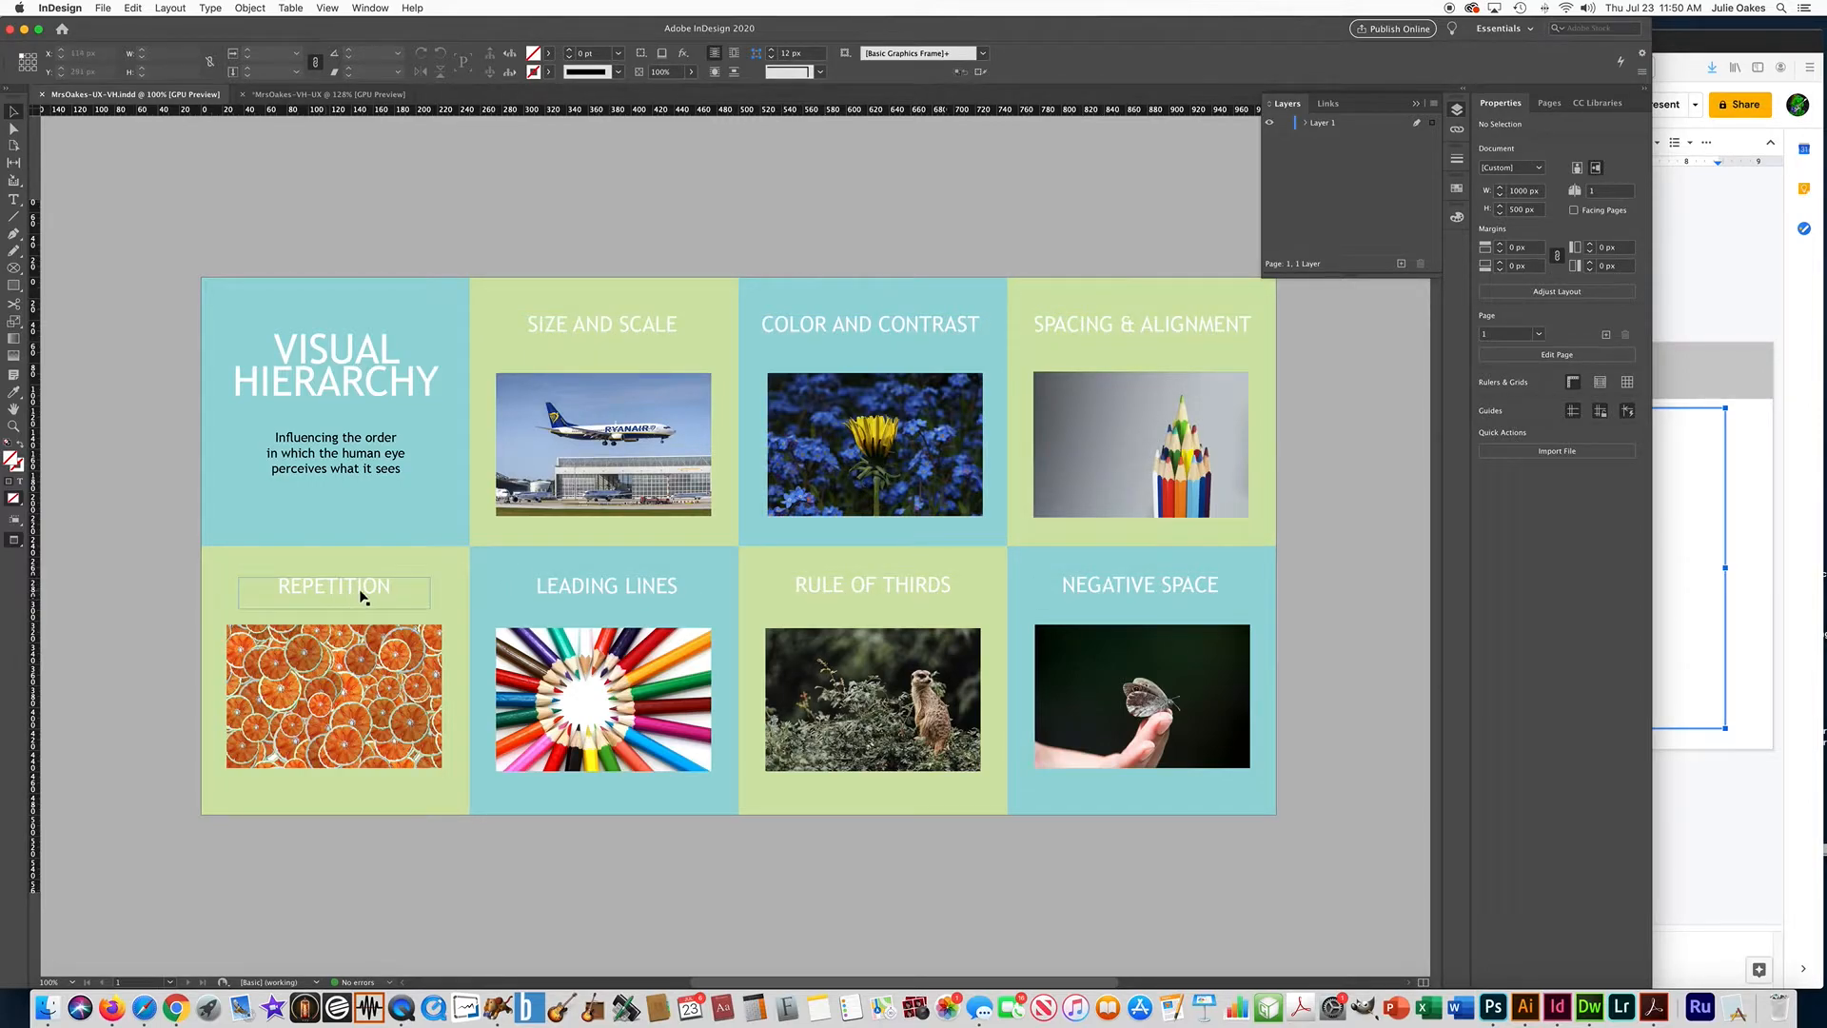
{"action": "left_click", "coordinate": [347, 94]}
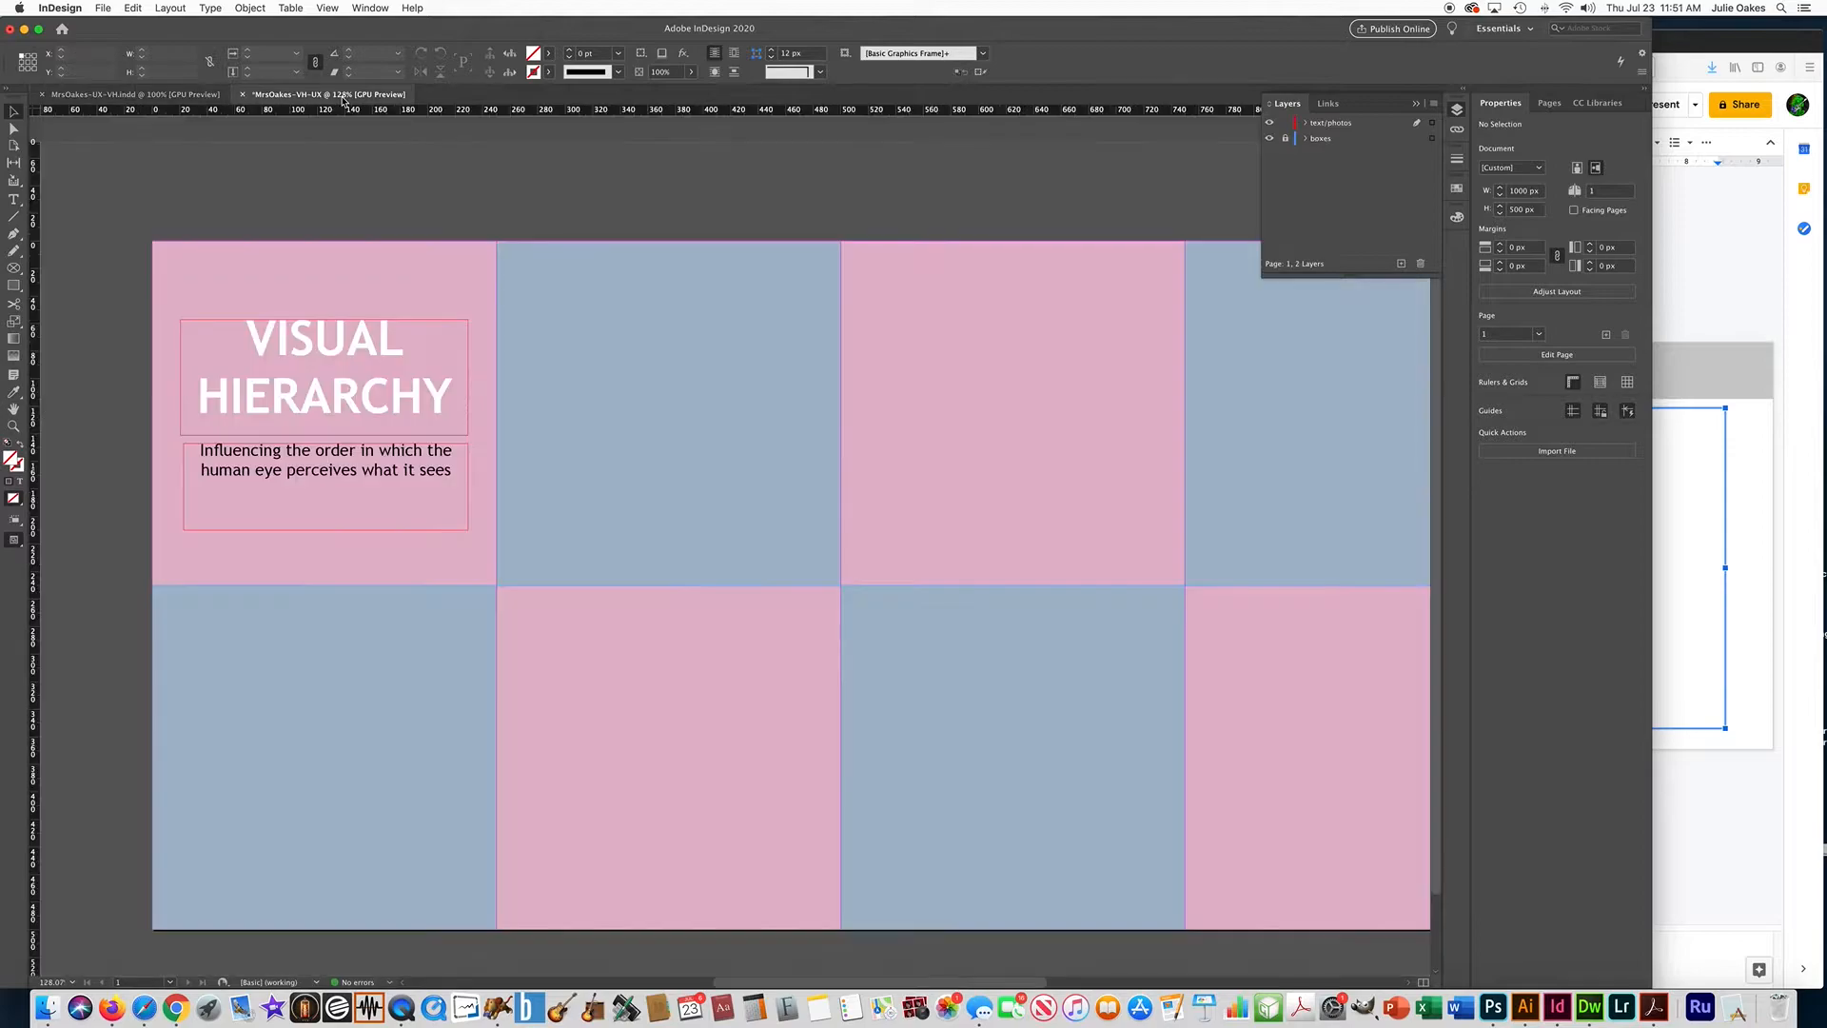
{"action": "left_click", "coordinate": [1715, 317]}
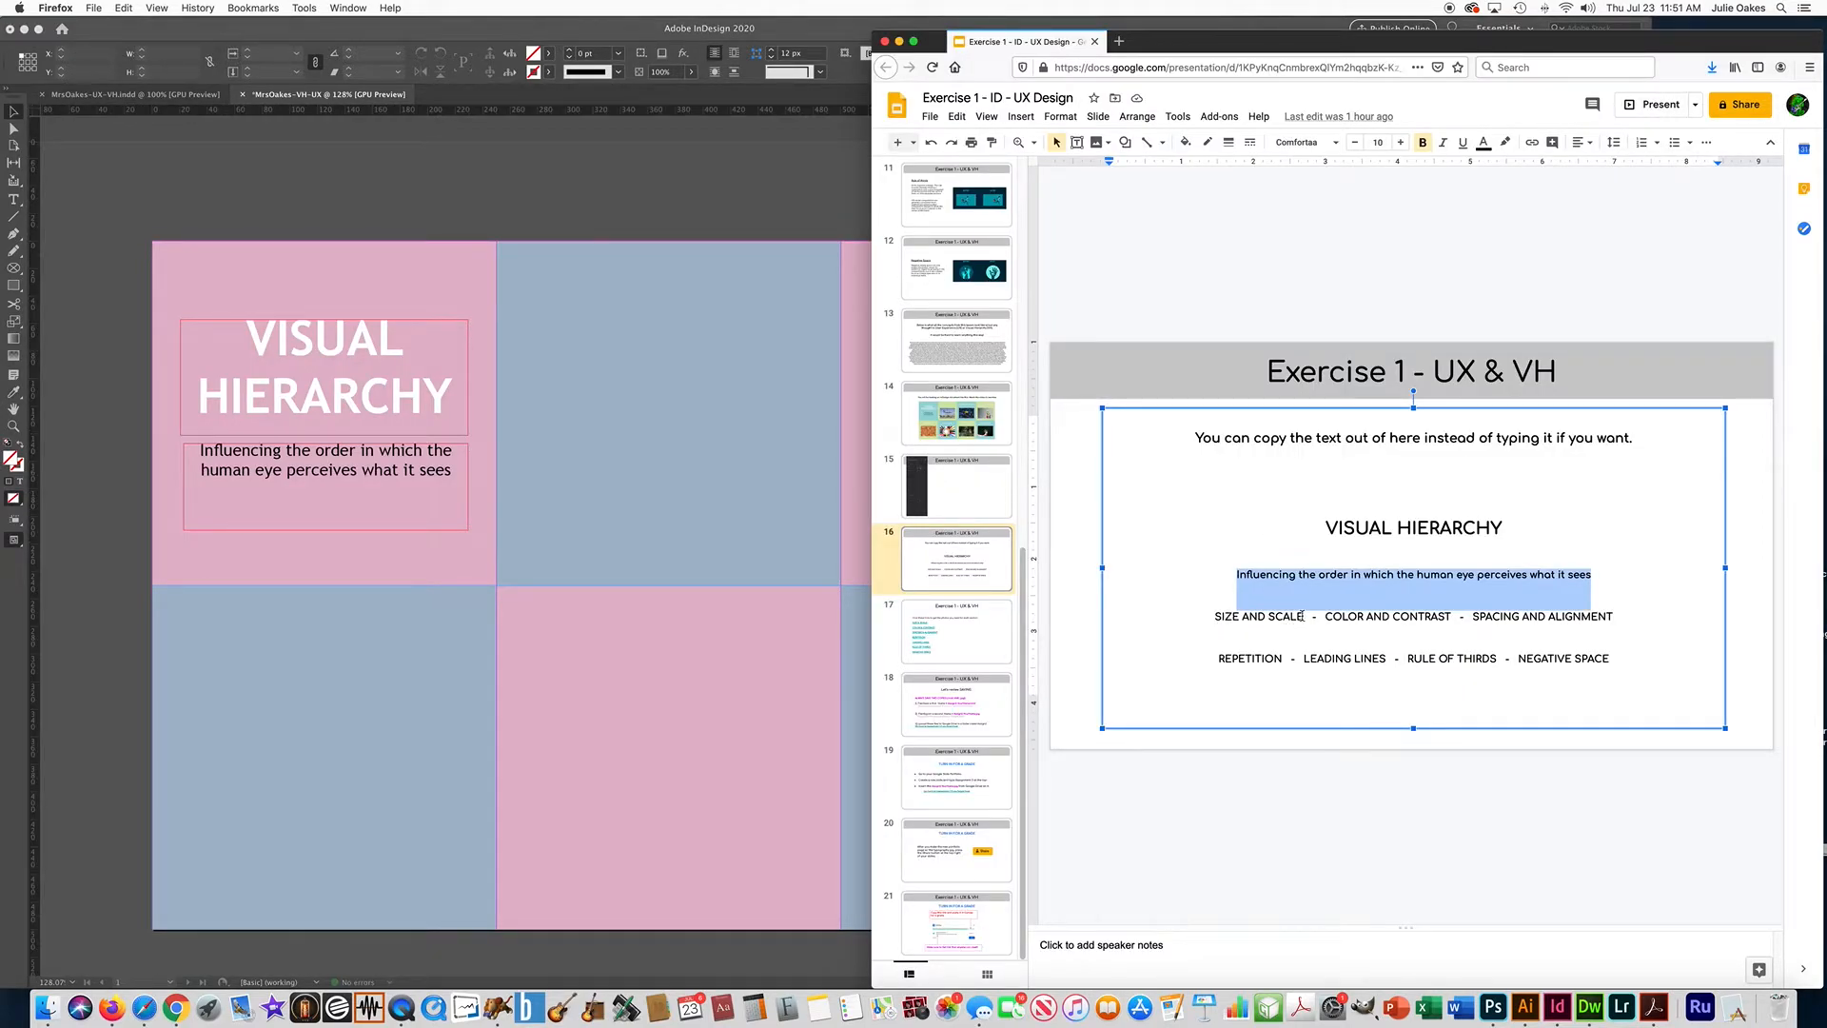
{"action": "left_click_drag", "start_coordinate": [1302, 617], "coordinate": [1206, 617]}
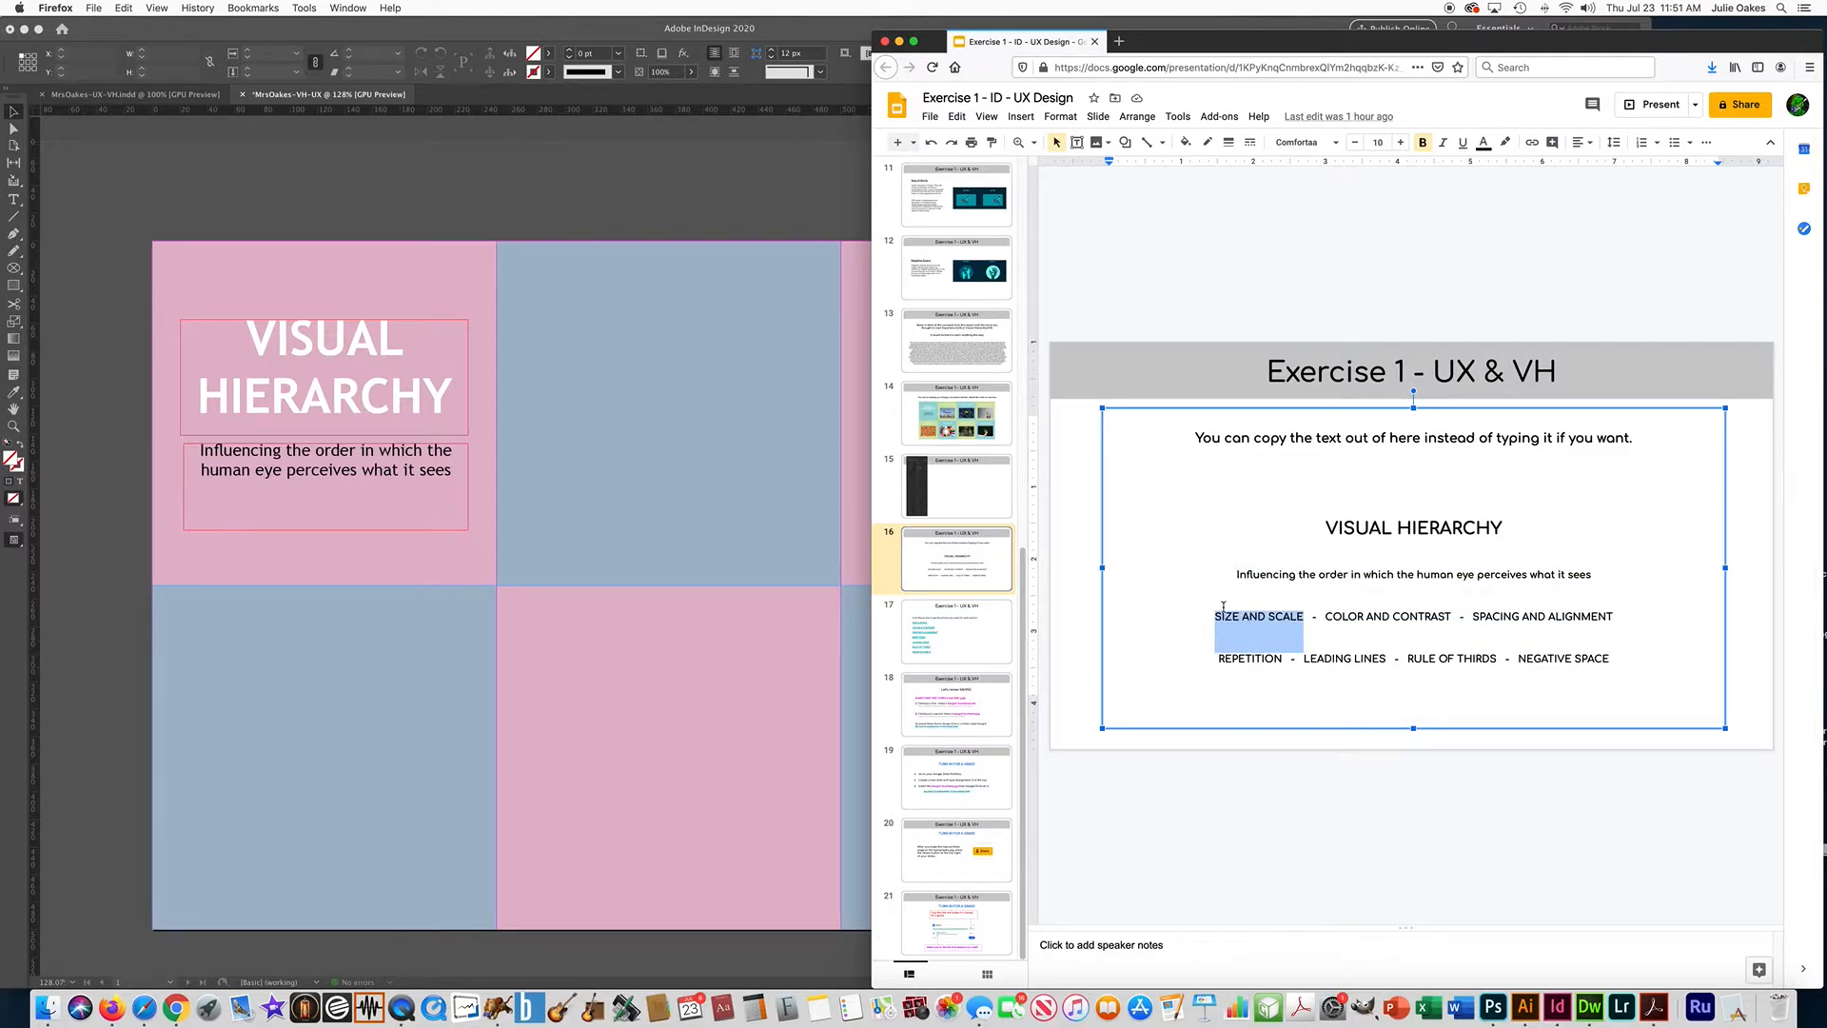
Back in InDesign, draw a text frame about 207 px wide near the upper edge of the first blue box and paste "SIZE AND SCALE".
{"action": "left_click", "coordinate": [590, 339]}
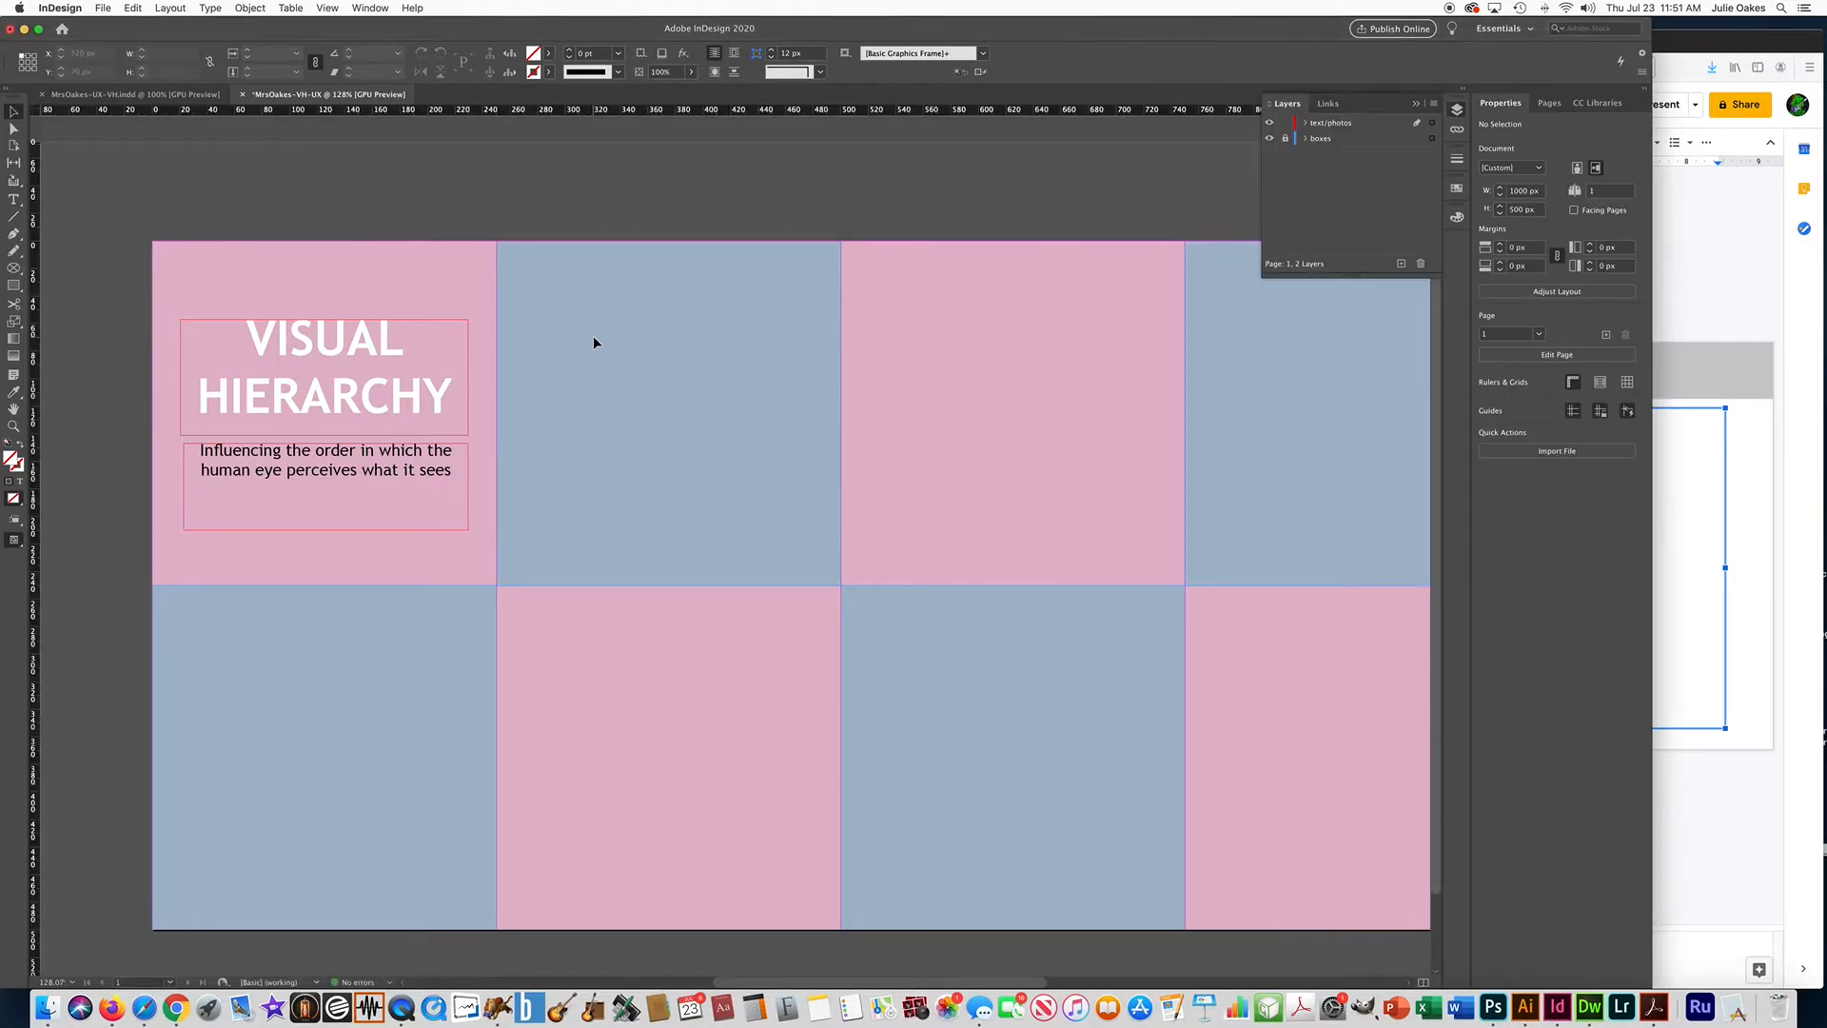
{"action": "left_click", "coordinate": [16, 204]}
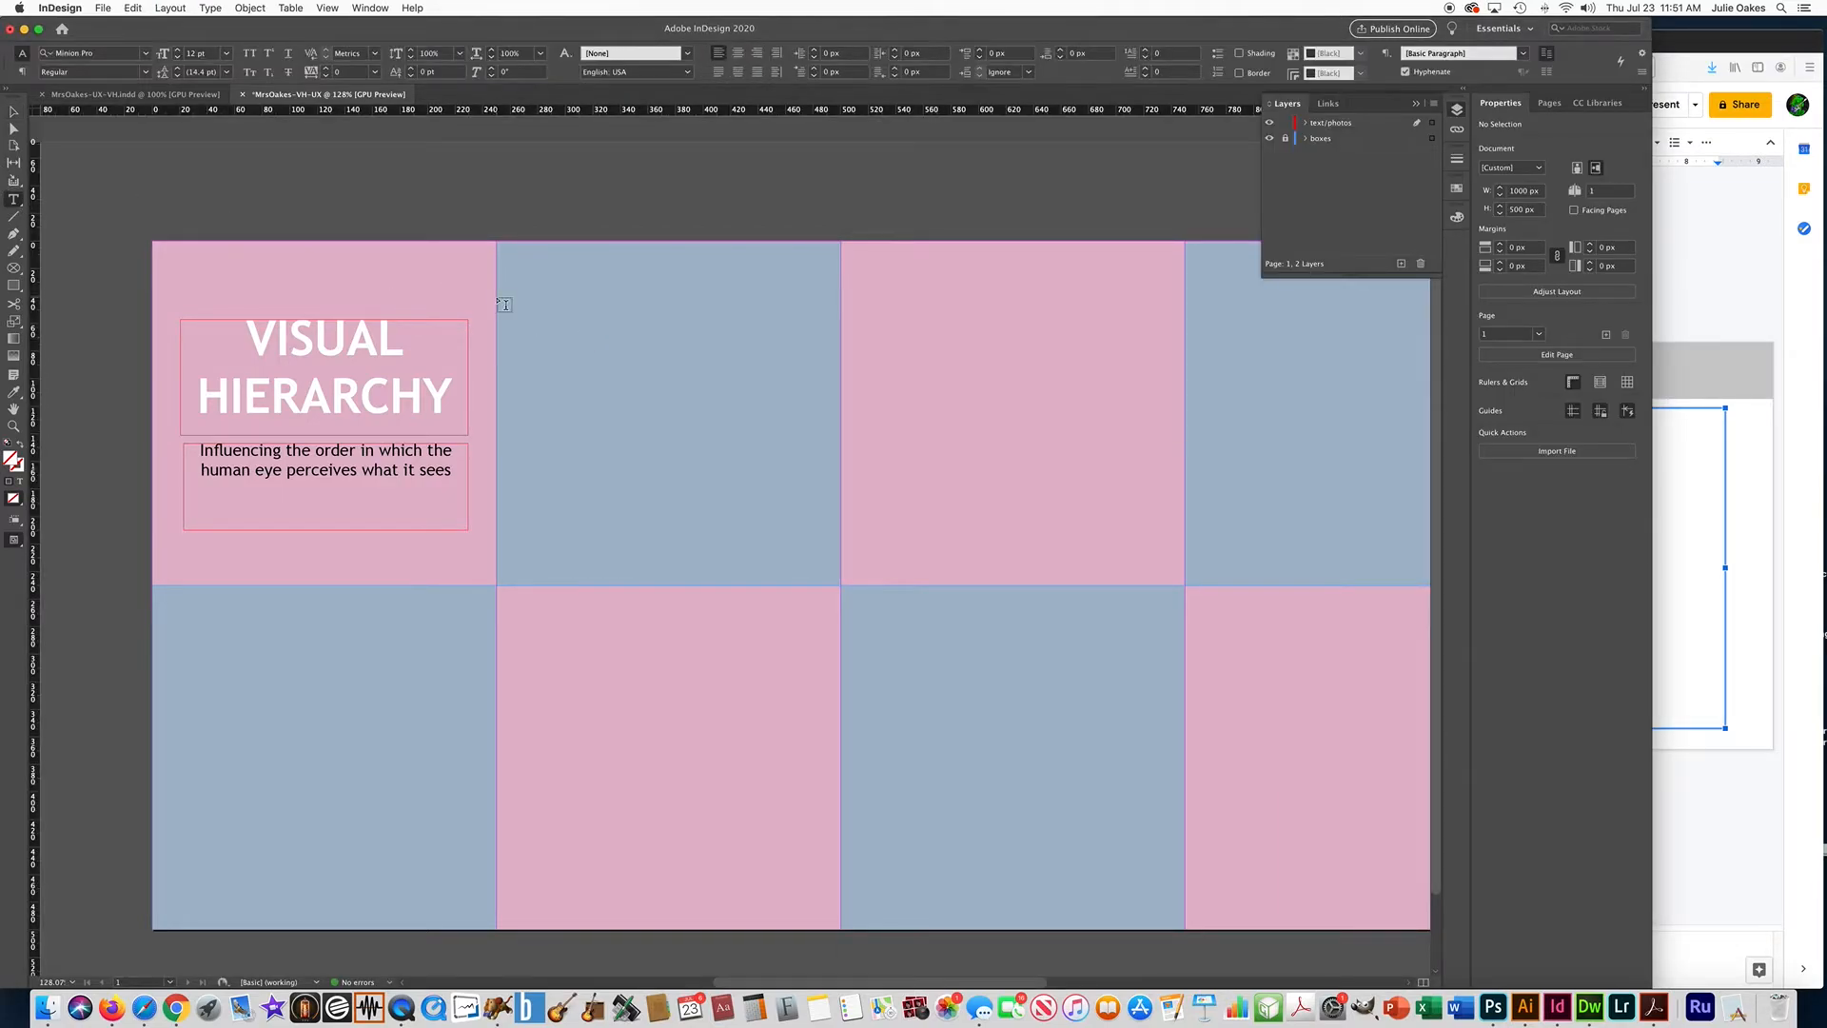
{"action": "left_click_drag", "start_coordinate": [527, 270], "coordinate": [812, 350]}
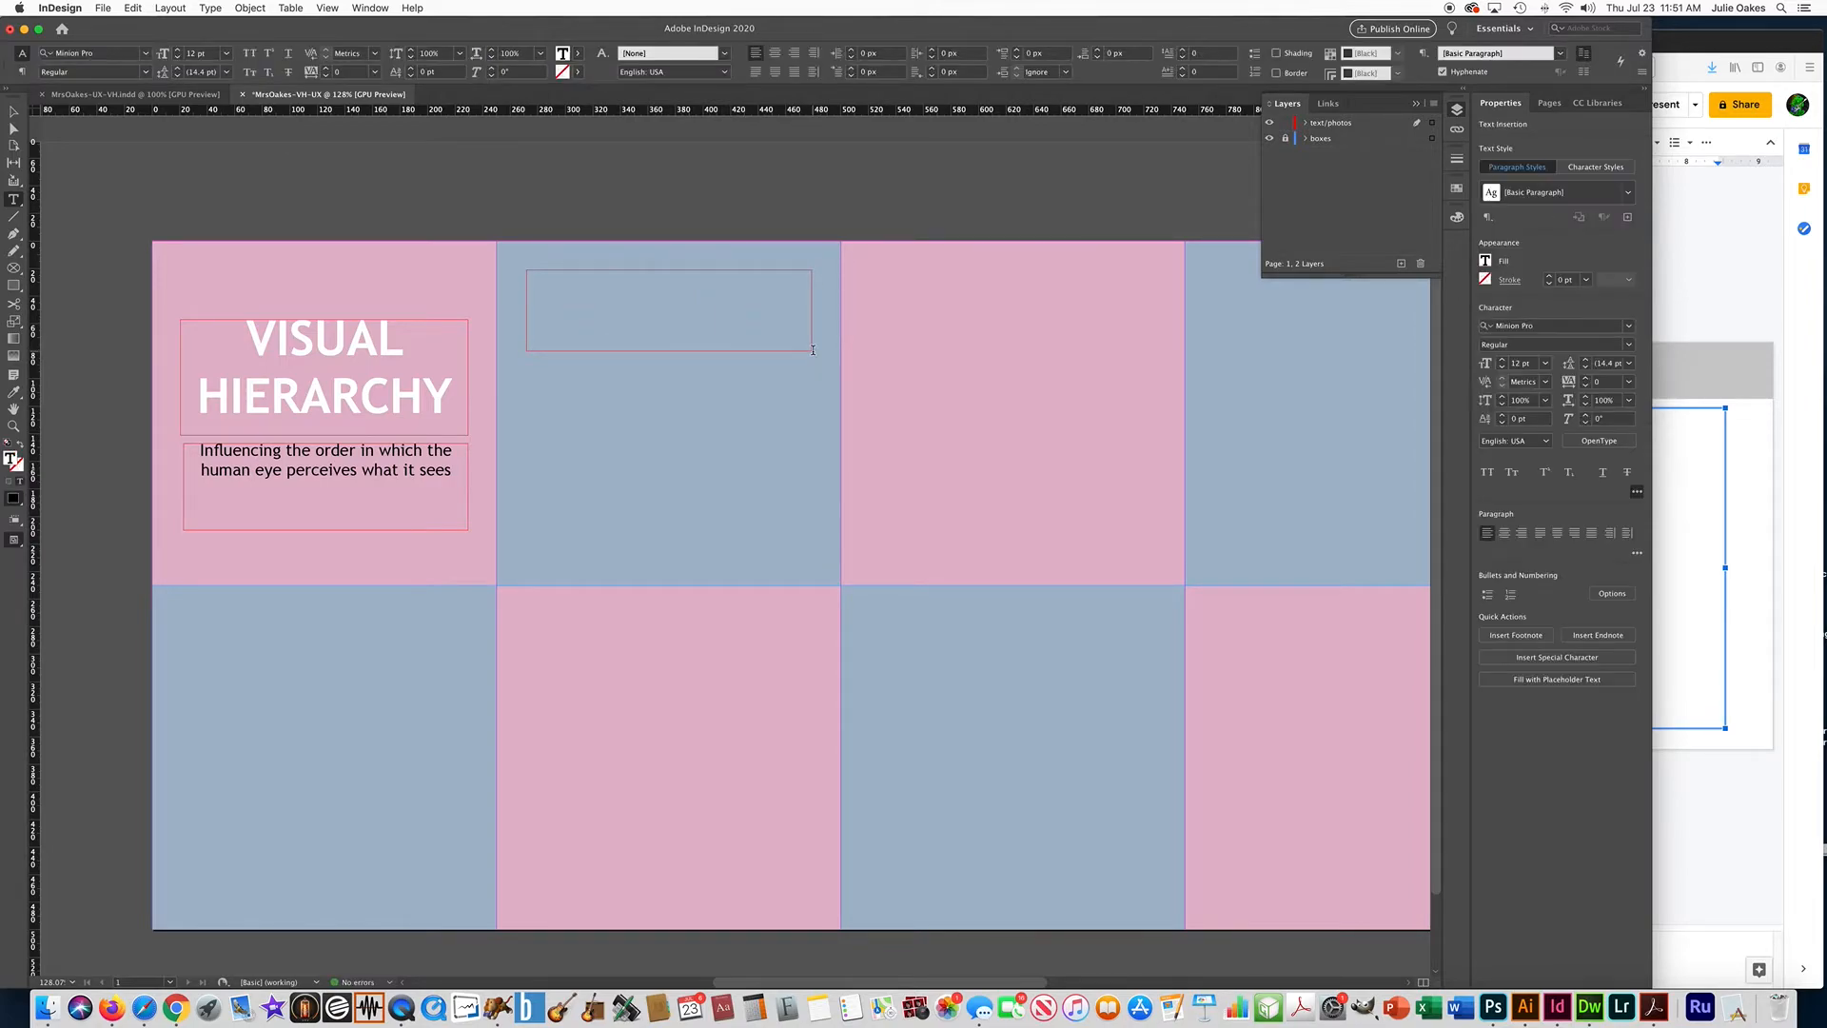
{"action": "type", "text": "SIZE AND SCALE"}
Copy the VISUAL HIERARCHY heading's text formatting onto the SIZE AND SCALE title with the Eyedropper.
{"action": "left_click_drag", "start_coordinate": [656, 277], "coordinate": [490, 276]}
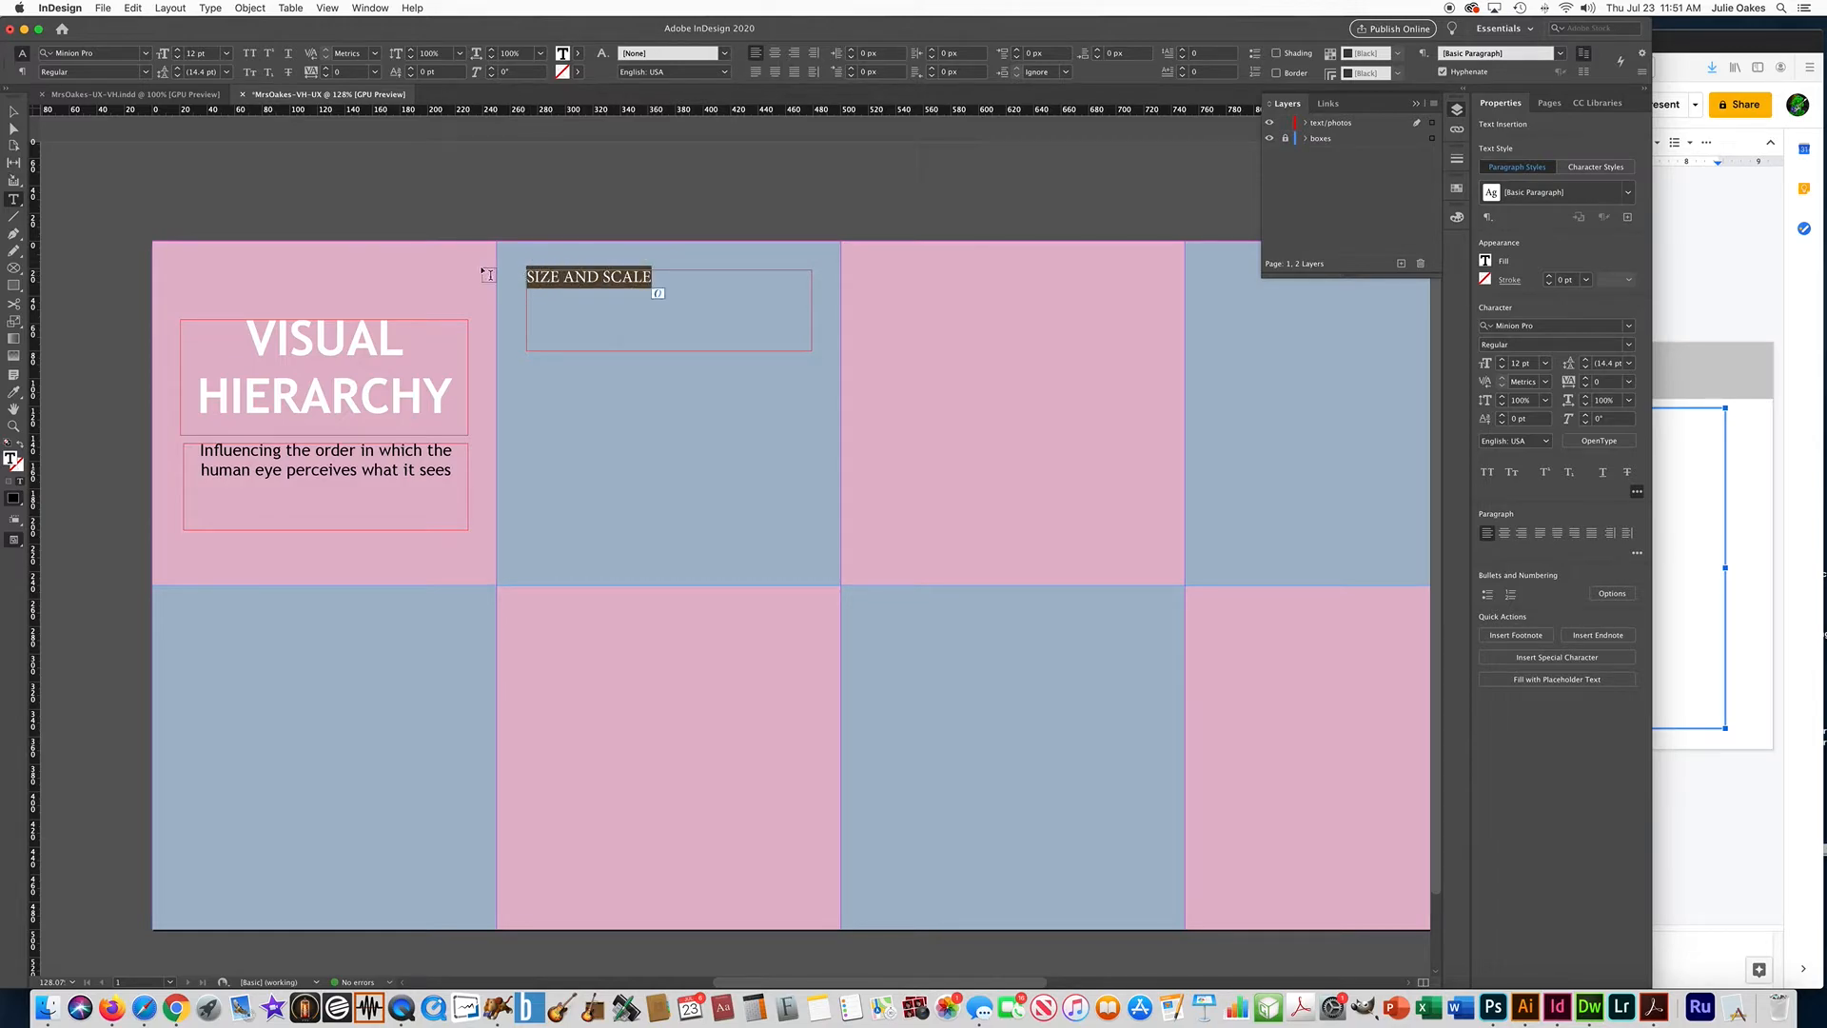
{"action": "left_click", "coordinate": [13, 391]}
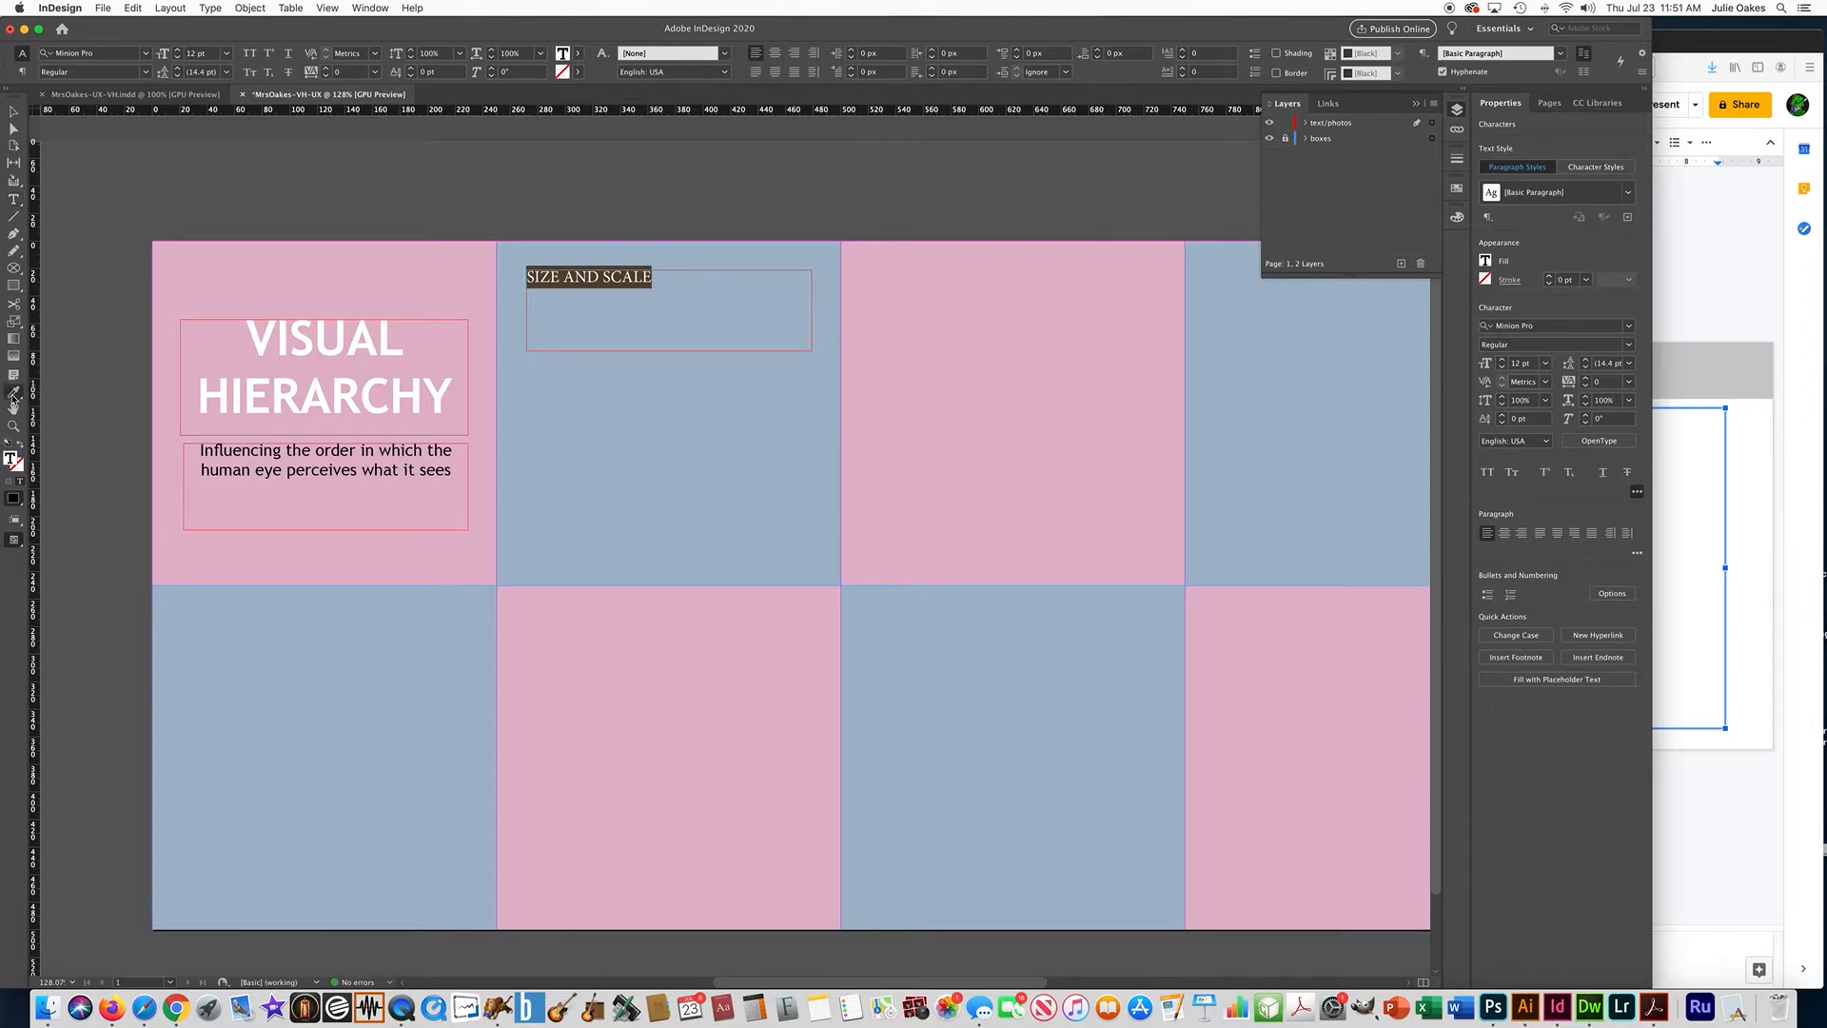
{"action": "left_click", "coordinate": [264, 327]}
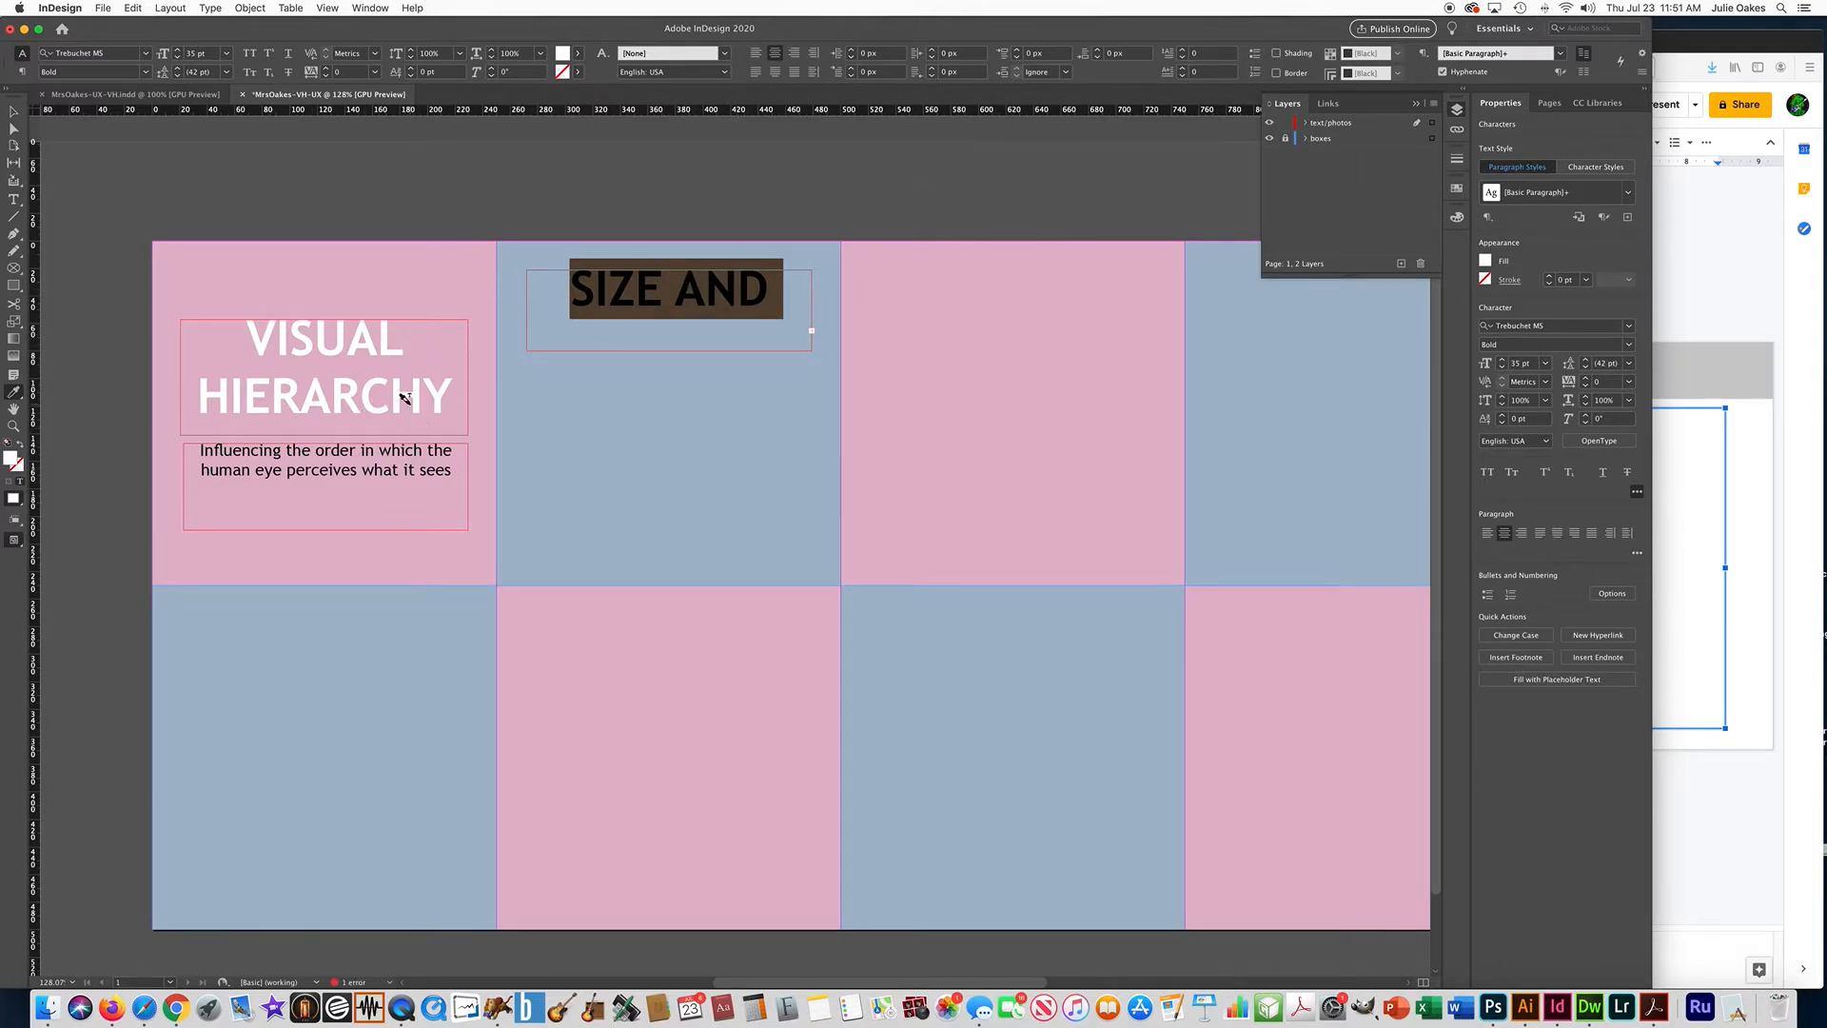
Try 20 pt for the SIZE AND SCALE title, and settle on a font size of 17 pt.
{"action": "left_click", "coordinate": [1527, 364]}
{"action": "type", "text": "20"}
{"action": "key", "text": "Return"}
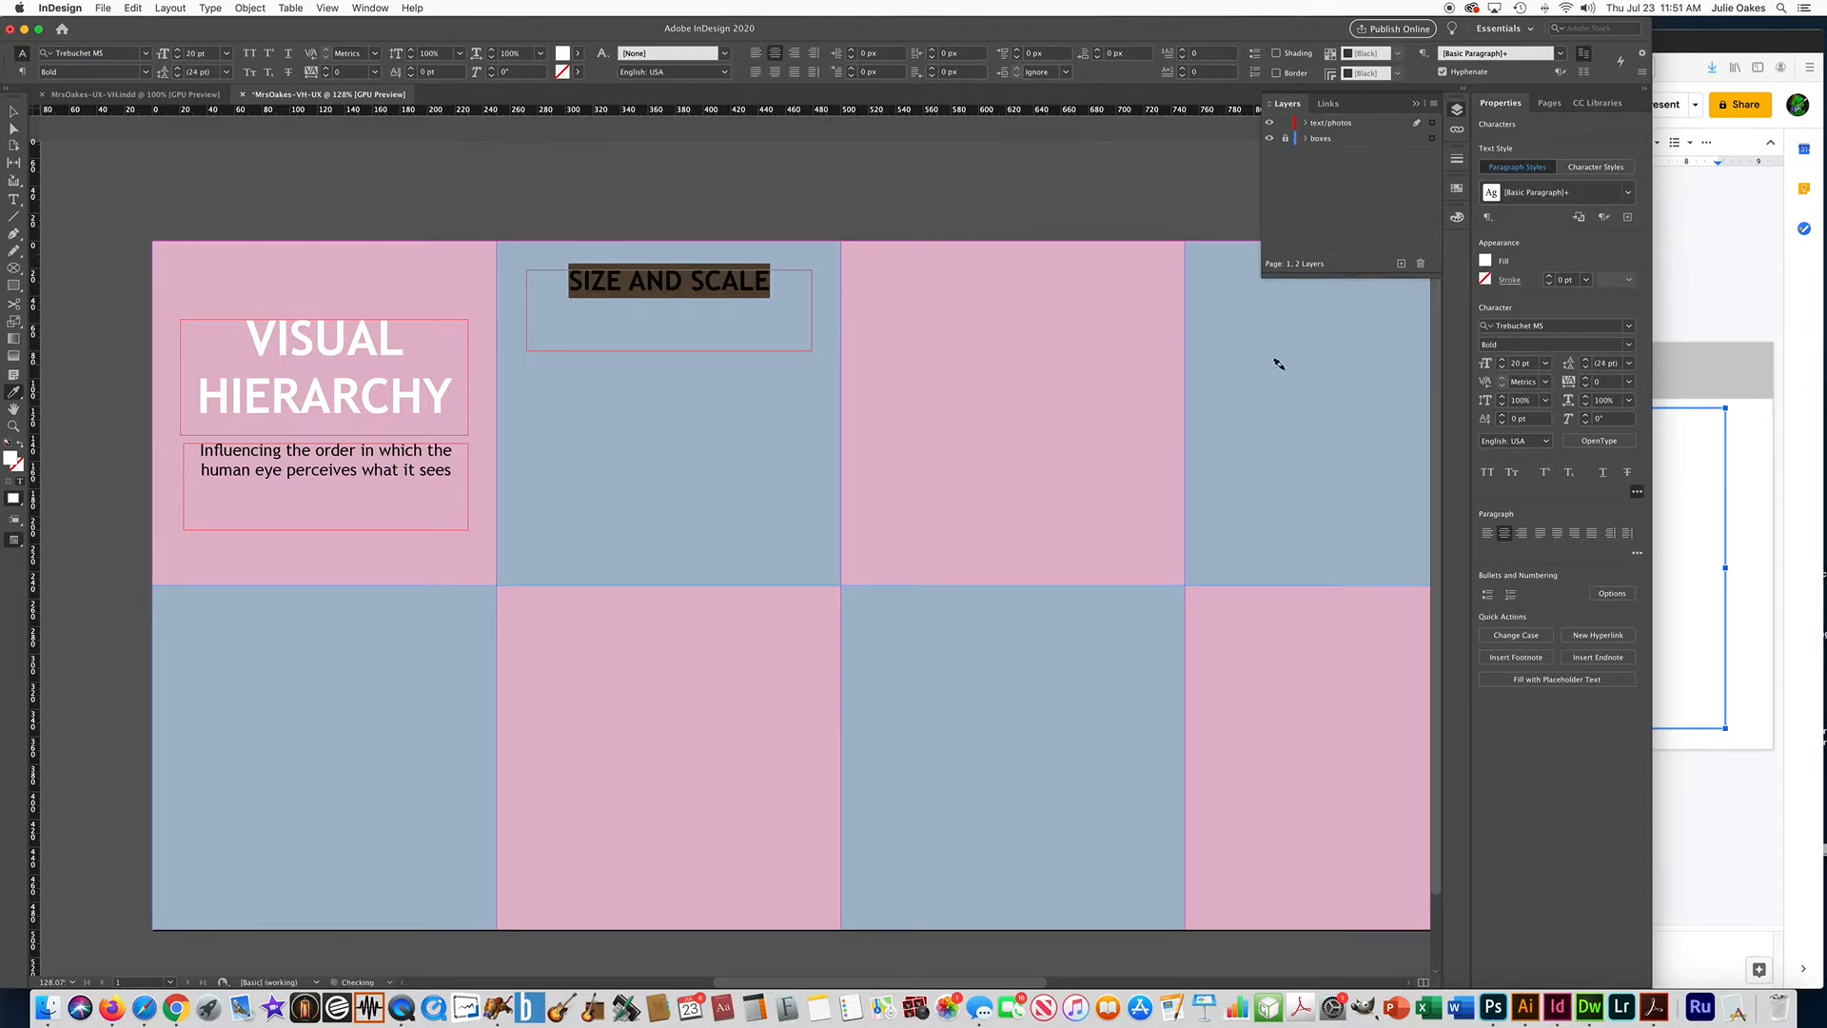
{"action": "left_click", "coordinate": [1527, 363]}
{"action": "type", "text": "1"}
{"action": "key", "text": "Return"}
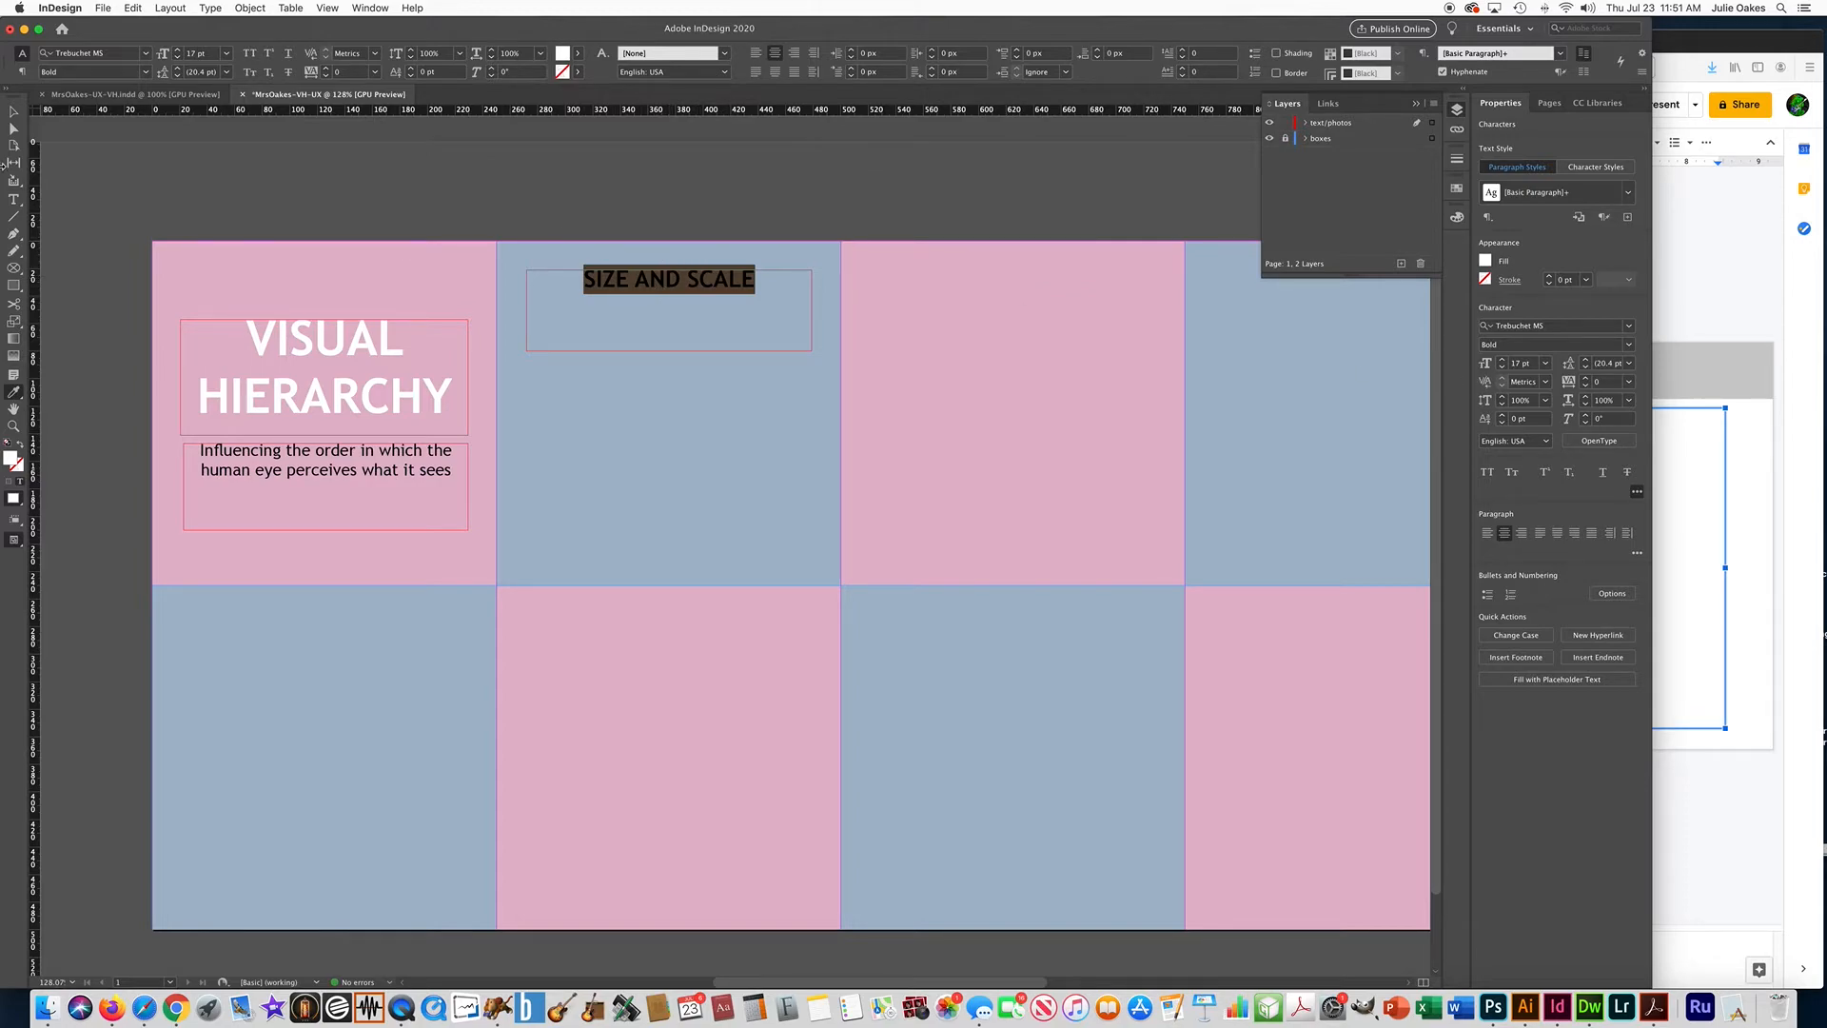
Shorten the SIZE AND SCALE text frame to a height of 28 px by raising its lower edge.
{"action": "left_click", "coordinate": [14, 112]}
{"action": "left_click", "coordinate": [314, 214]}
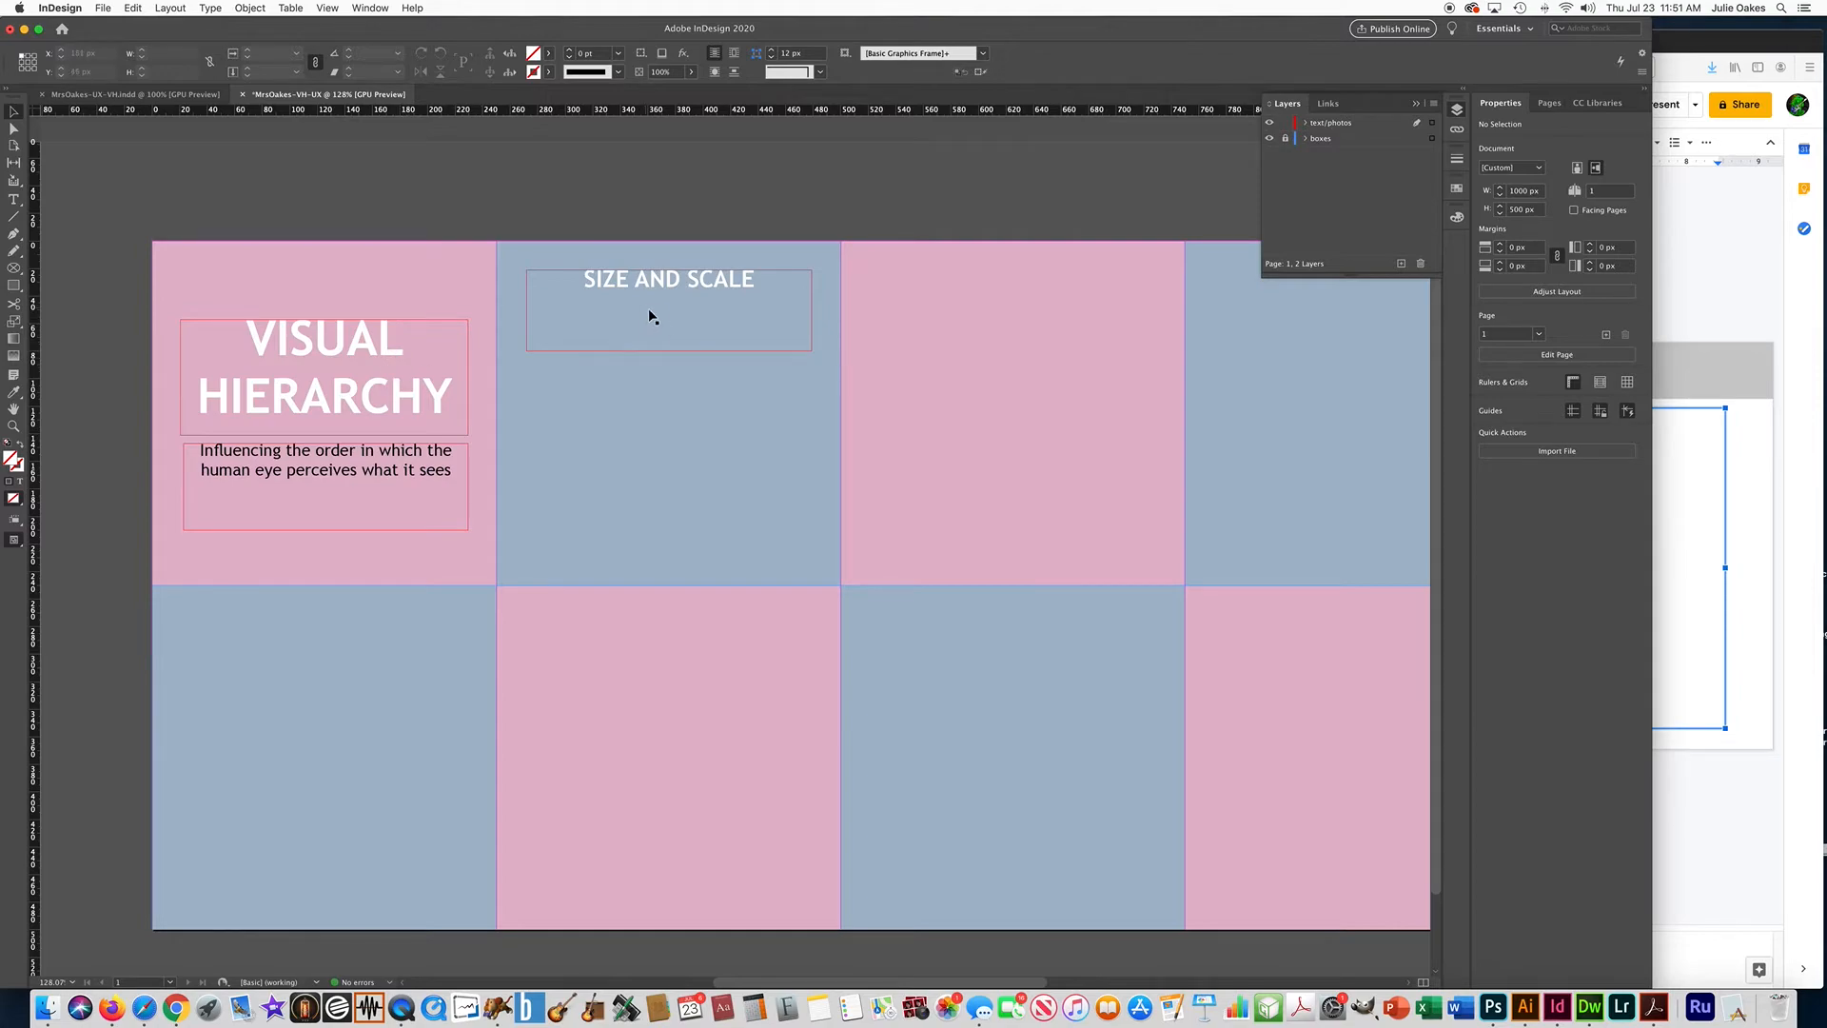
{"action": "left_click", "coordinate": [657, 348]}
{"action": "left_click_drag", "start_coordinate": [669, 350], "coordinate": [669, 308]}
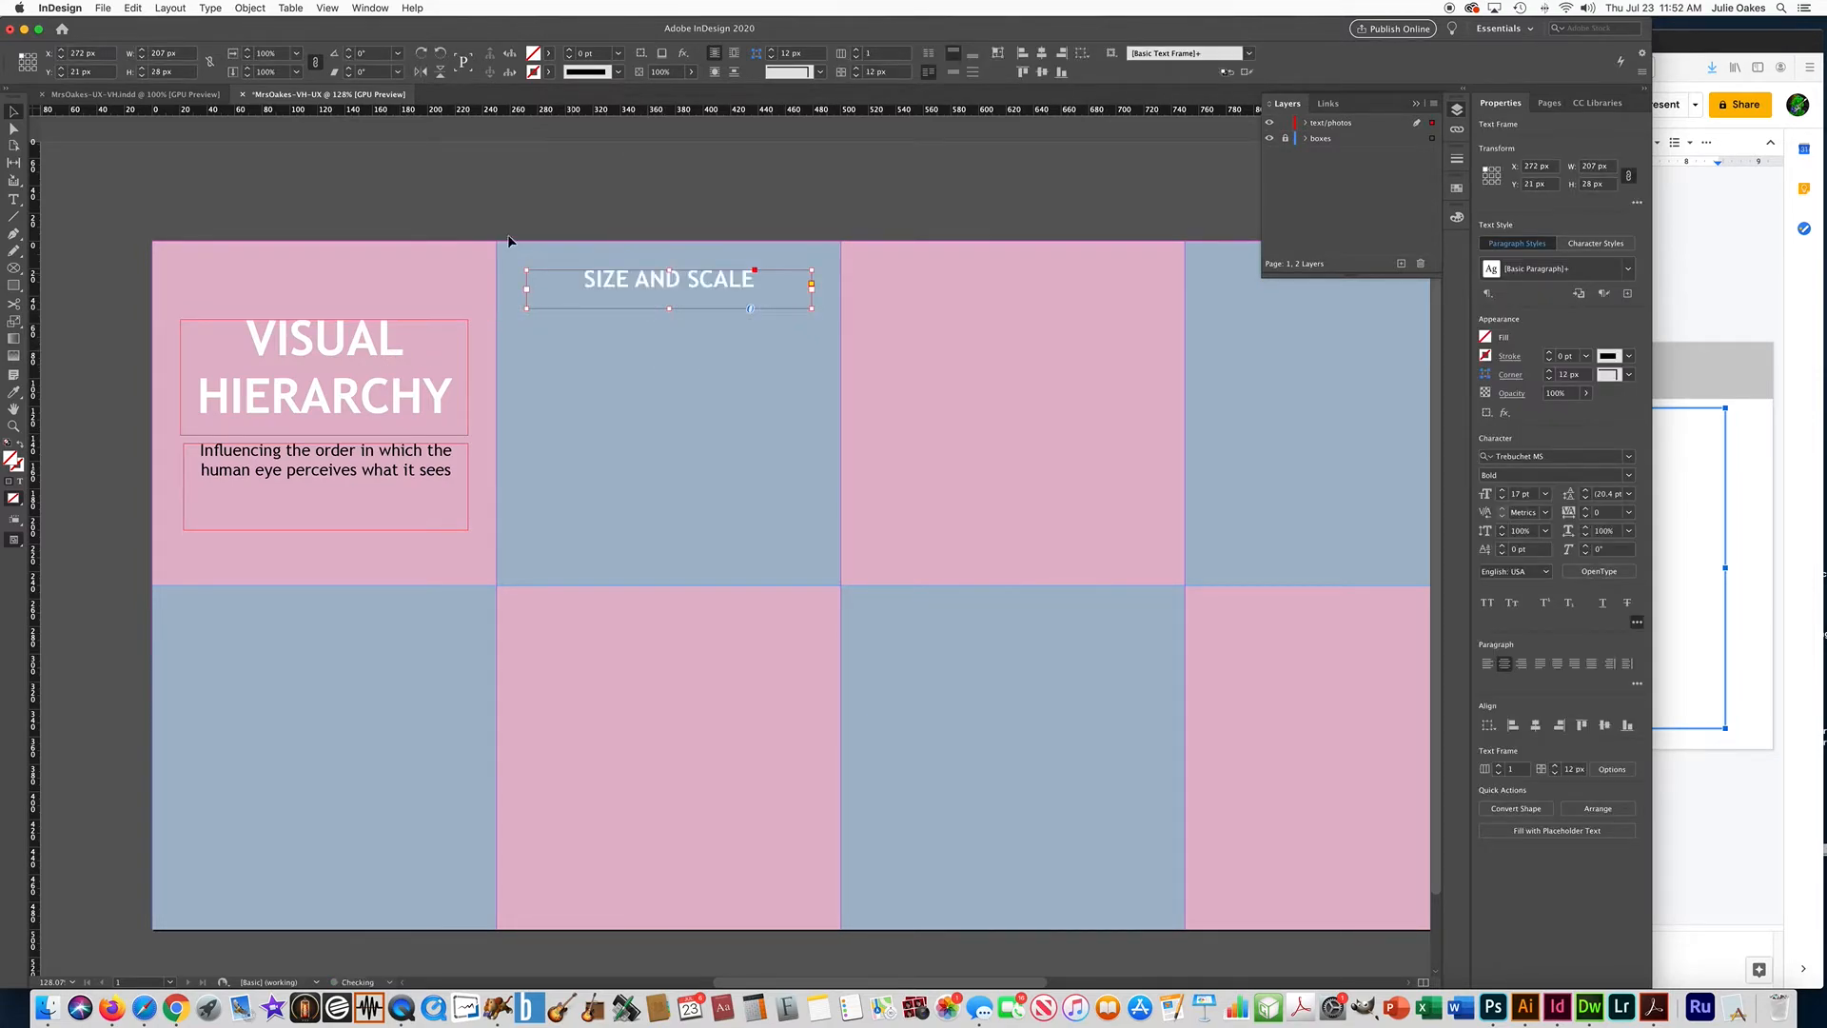
Paste copies of the SIZE AND SCALE frame into the third and fourth boxes of the upper row, level with the original.
{"action": "scroll", "coordinate": [473, 284], "scroll_direction": "right", "scroll_amount": 5}
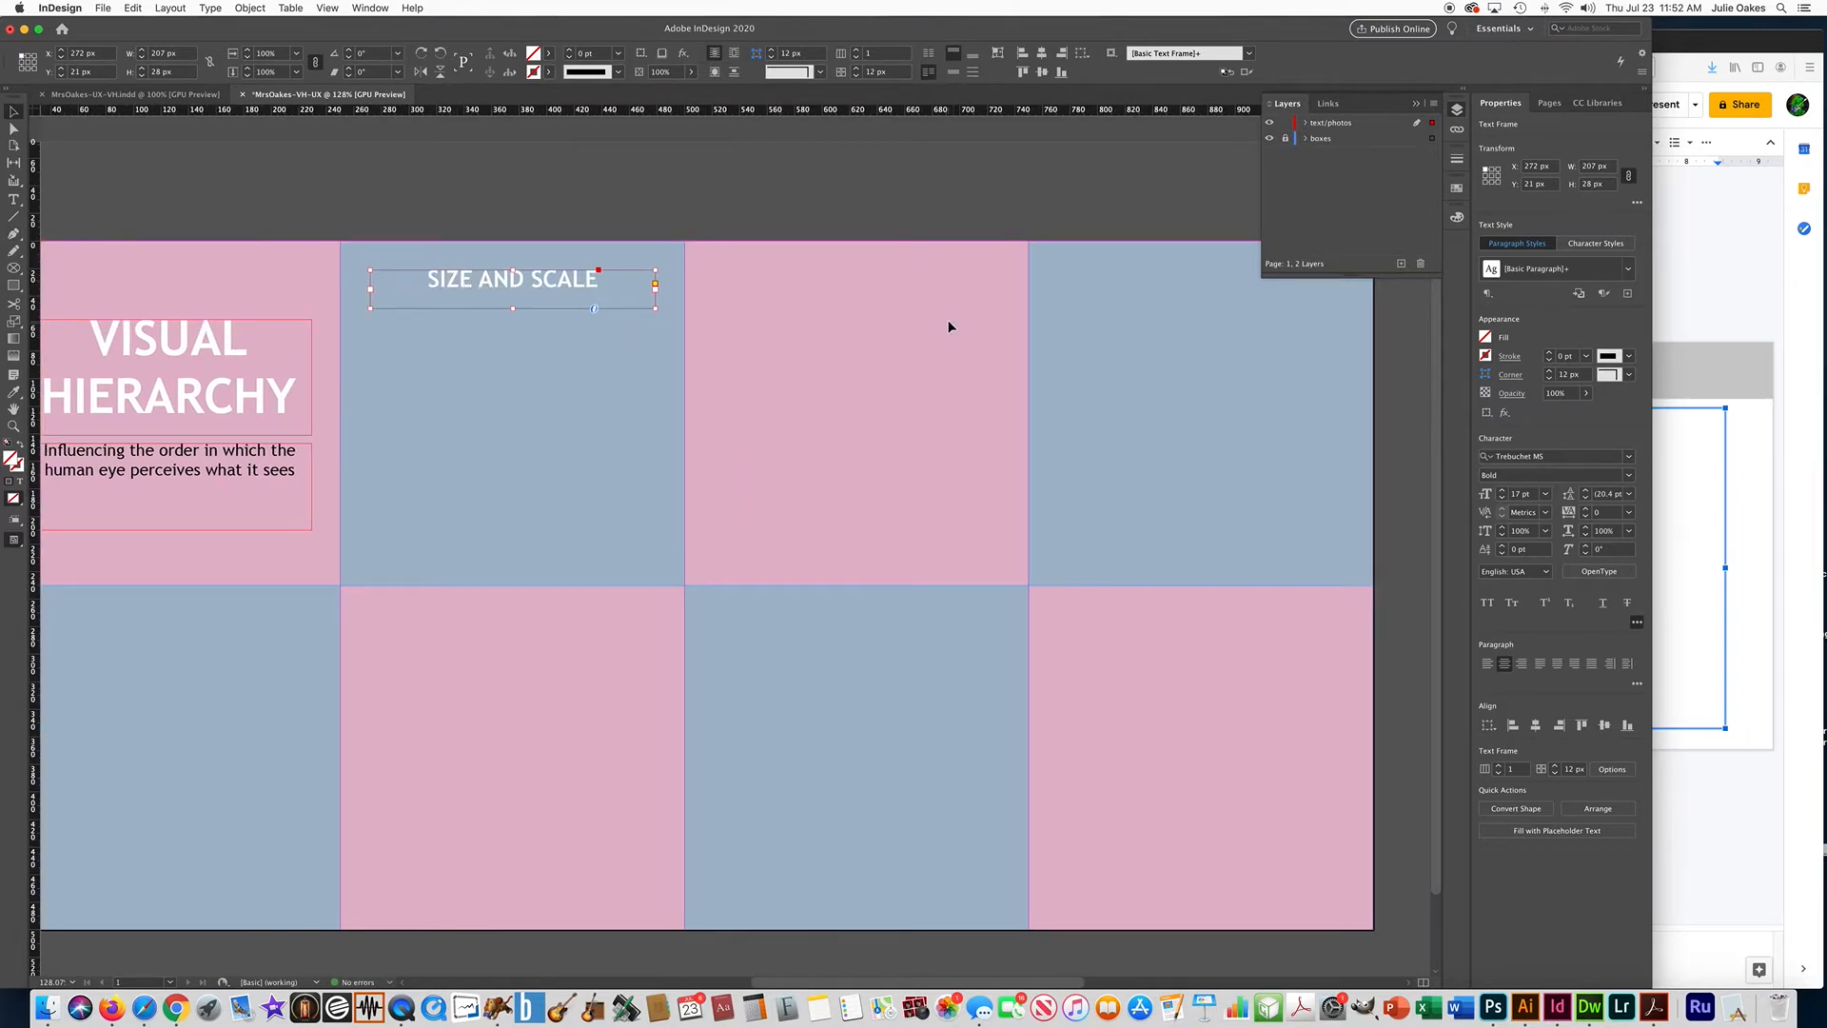
{"action": "scroll", "coordinate": [894, 323], "scroll_direction": "right", "scroll_amount": 1}
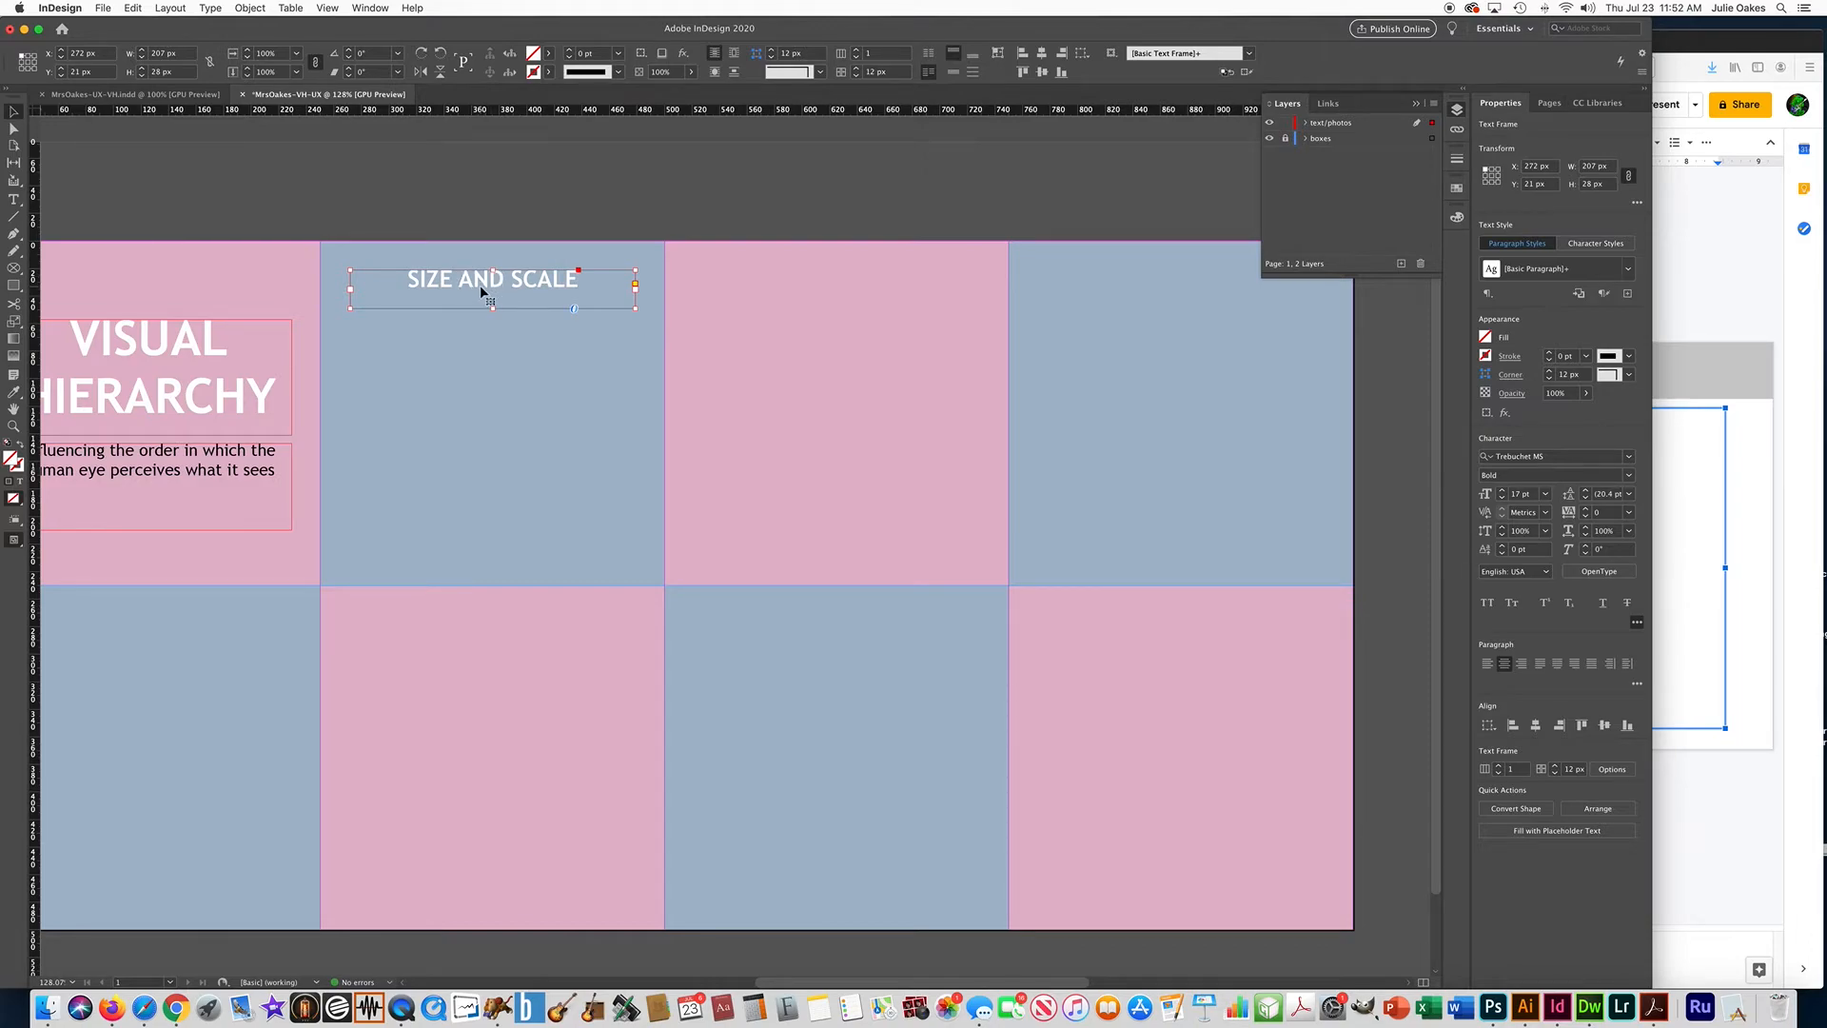
{"action": "key", "text": "super+v"}
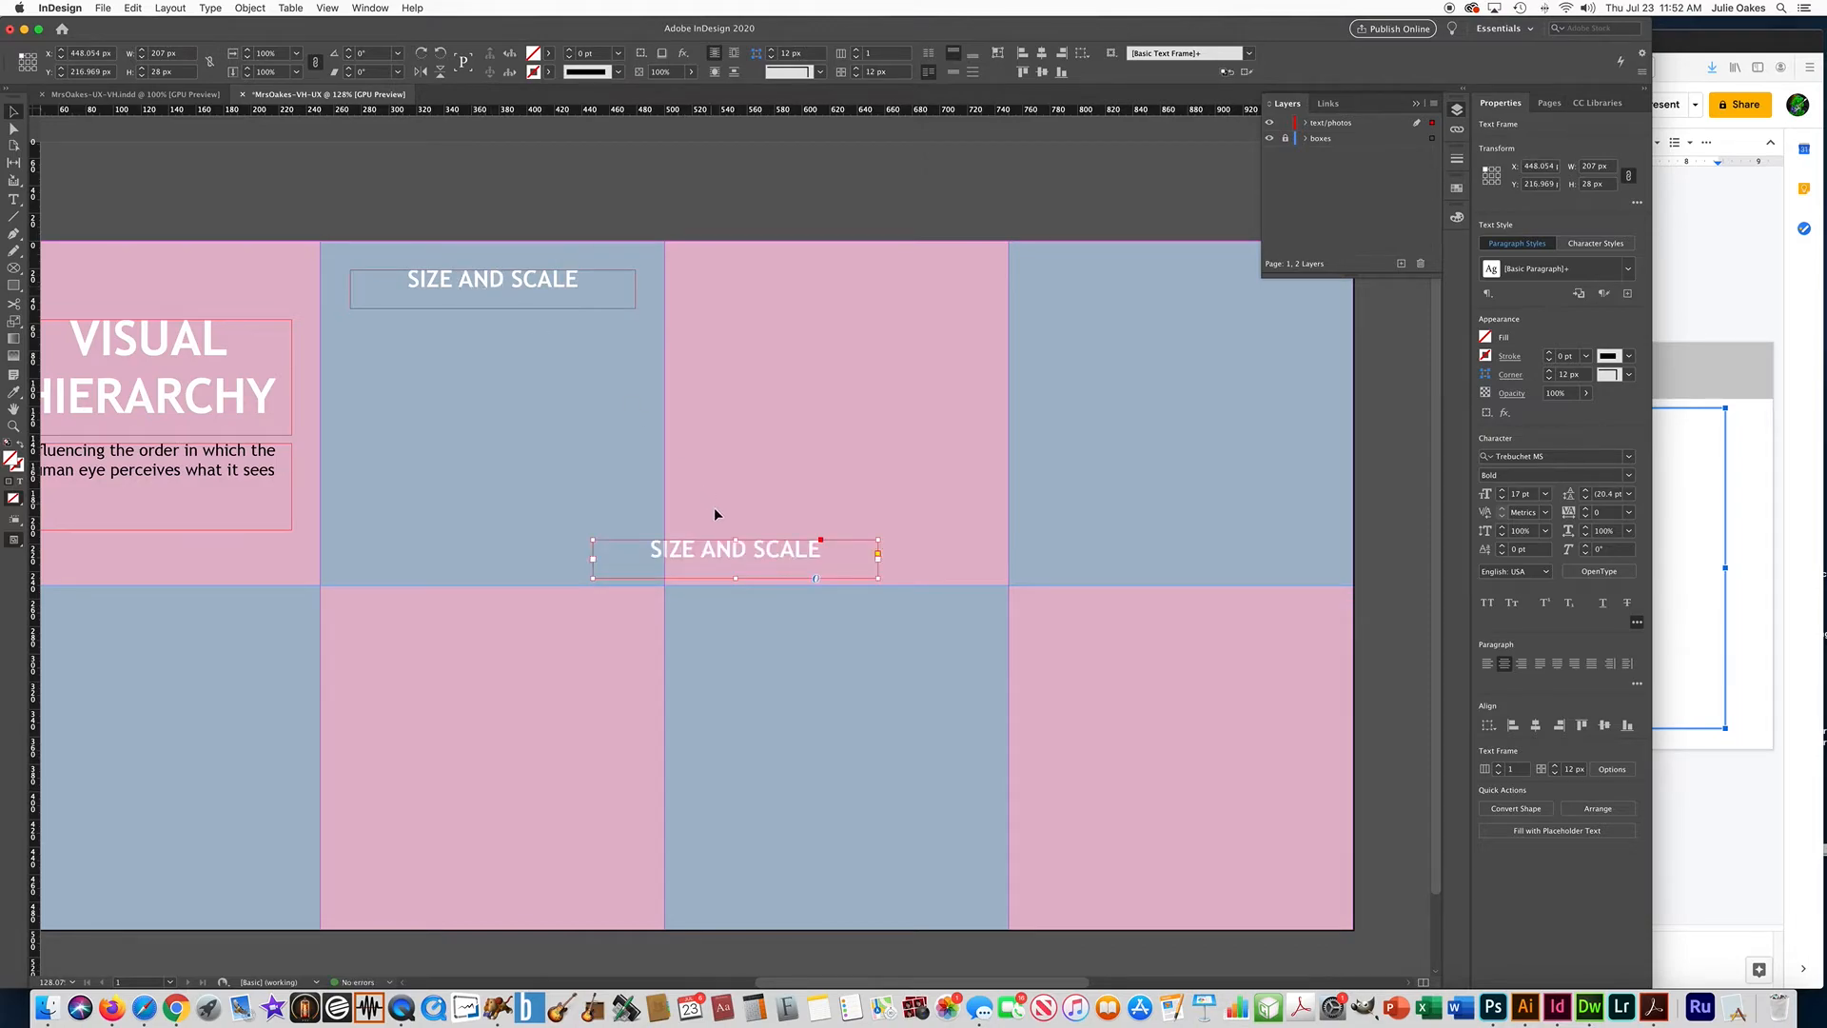
{"action": "left_click_drag", "start_coordinate": [734, 553], "coordinate": [836, 285]}
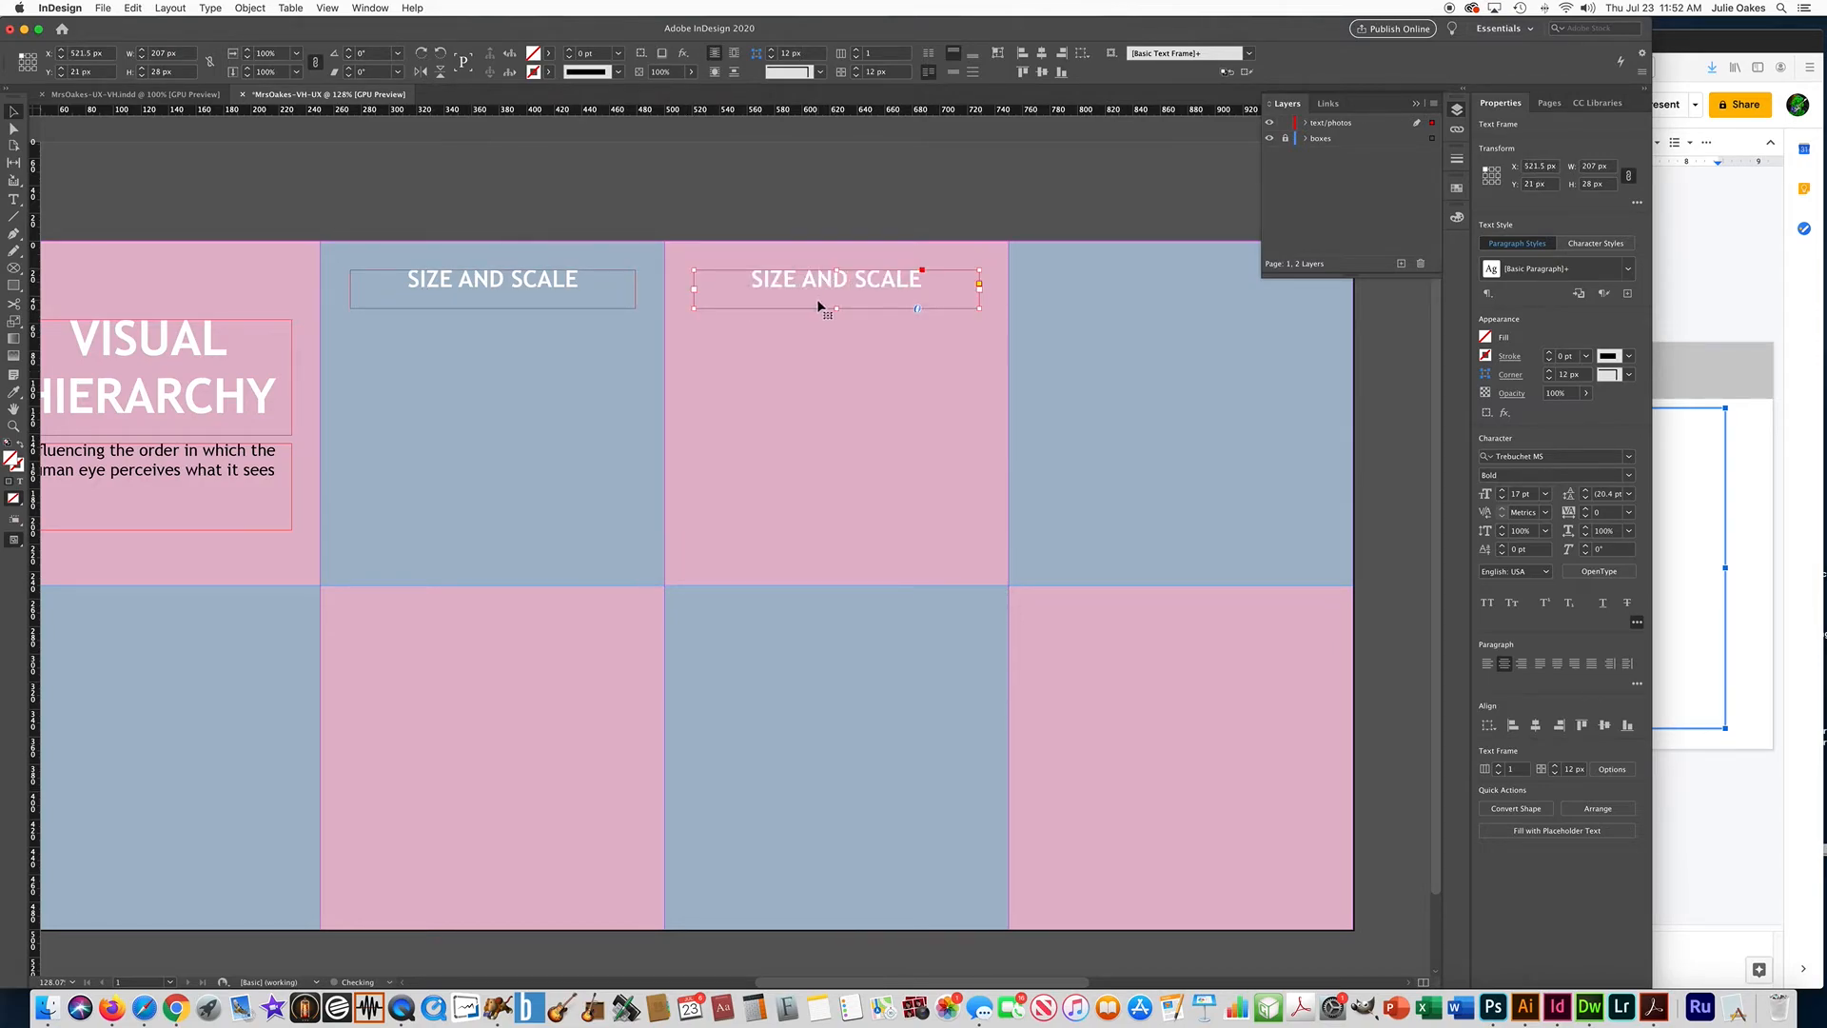
{"action": "scroll", "coordinate": [830, 347], "scroll_direction": "right", "scroll_amount": 1}
{"action": "scroll", "coordinate": [828, 347], "scroll_direction": "right", "scroll_amount": 3}
{"action": "key", "text": "super+v"}
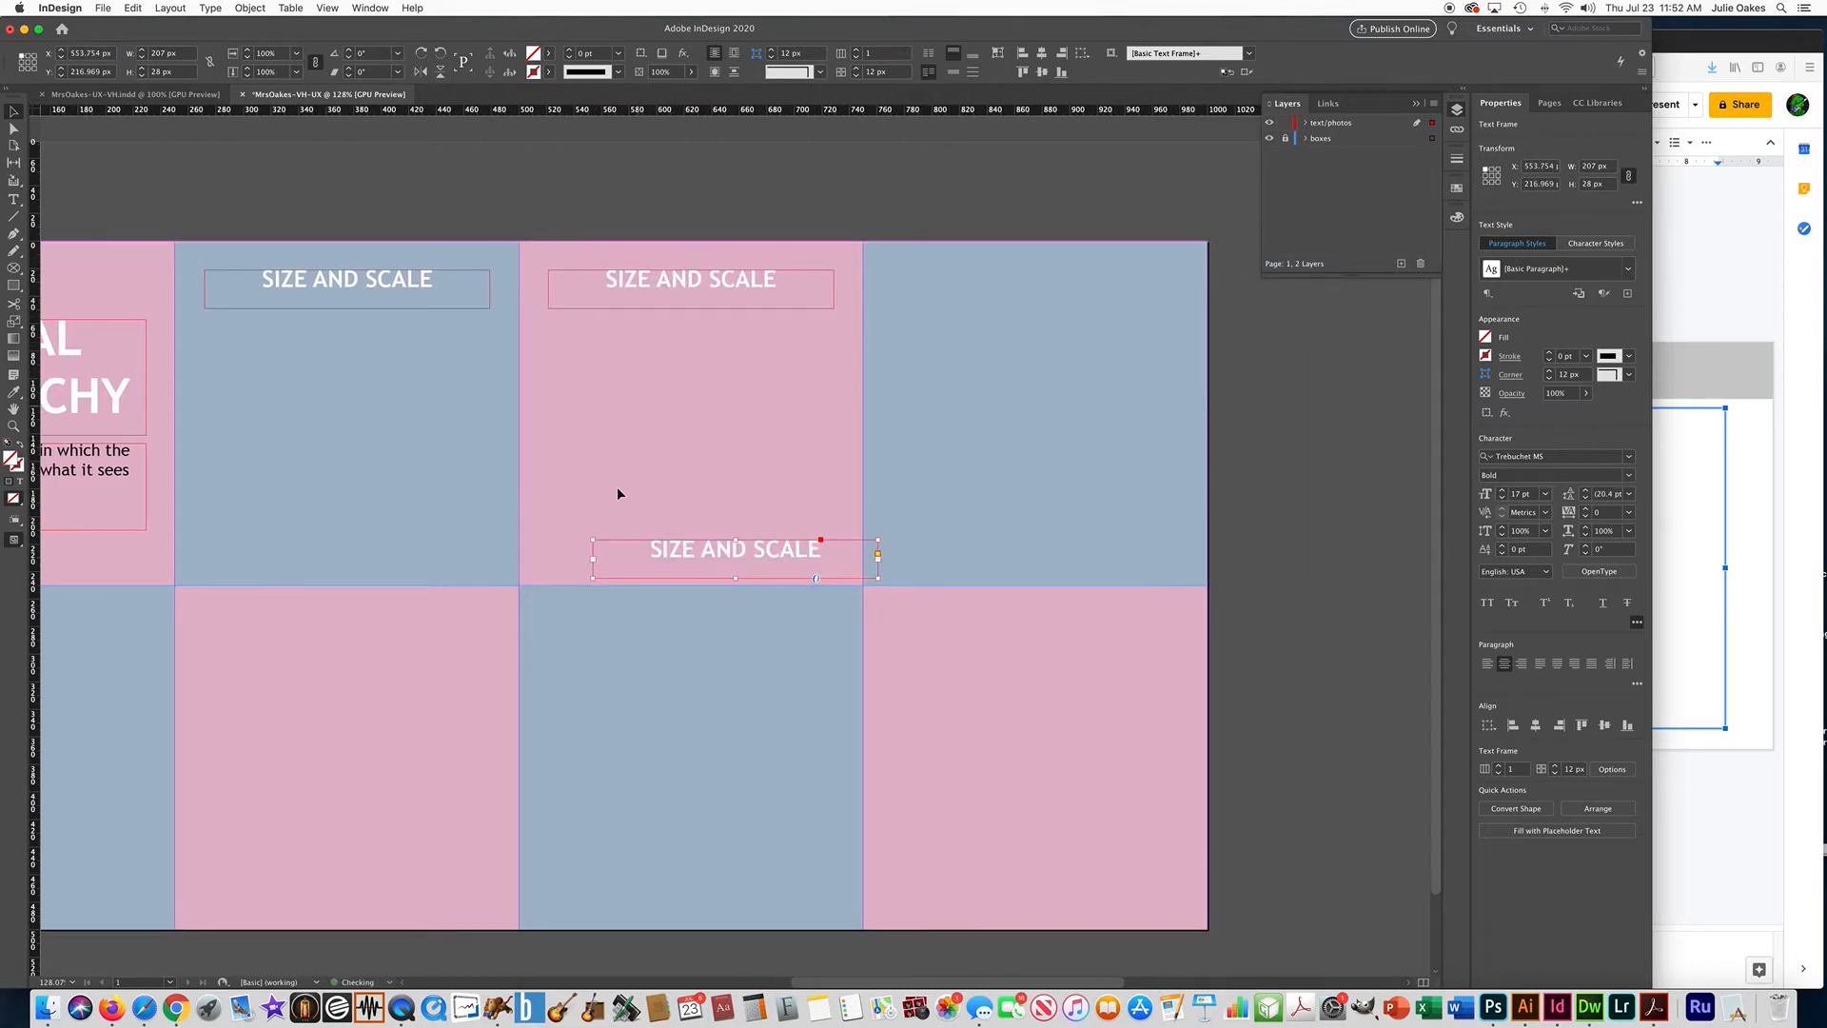
{"action": "left_click_drag", "start_coordinate": [697, 550], "coordinate": [997, 283]}
Place copies of the SIZE AND SCALE frame near the upper edge of all four boxes in the lower row.
{"action": "left_click_drag", "start_coordinate": [787, 546], "coordinate": [1018, 632]}
{"action": "key", "text": "super+z"}
{"action": "left_click_drag", "start_coordinate": [762, 559], "coordinate": [717, 641]}
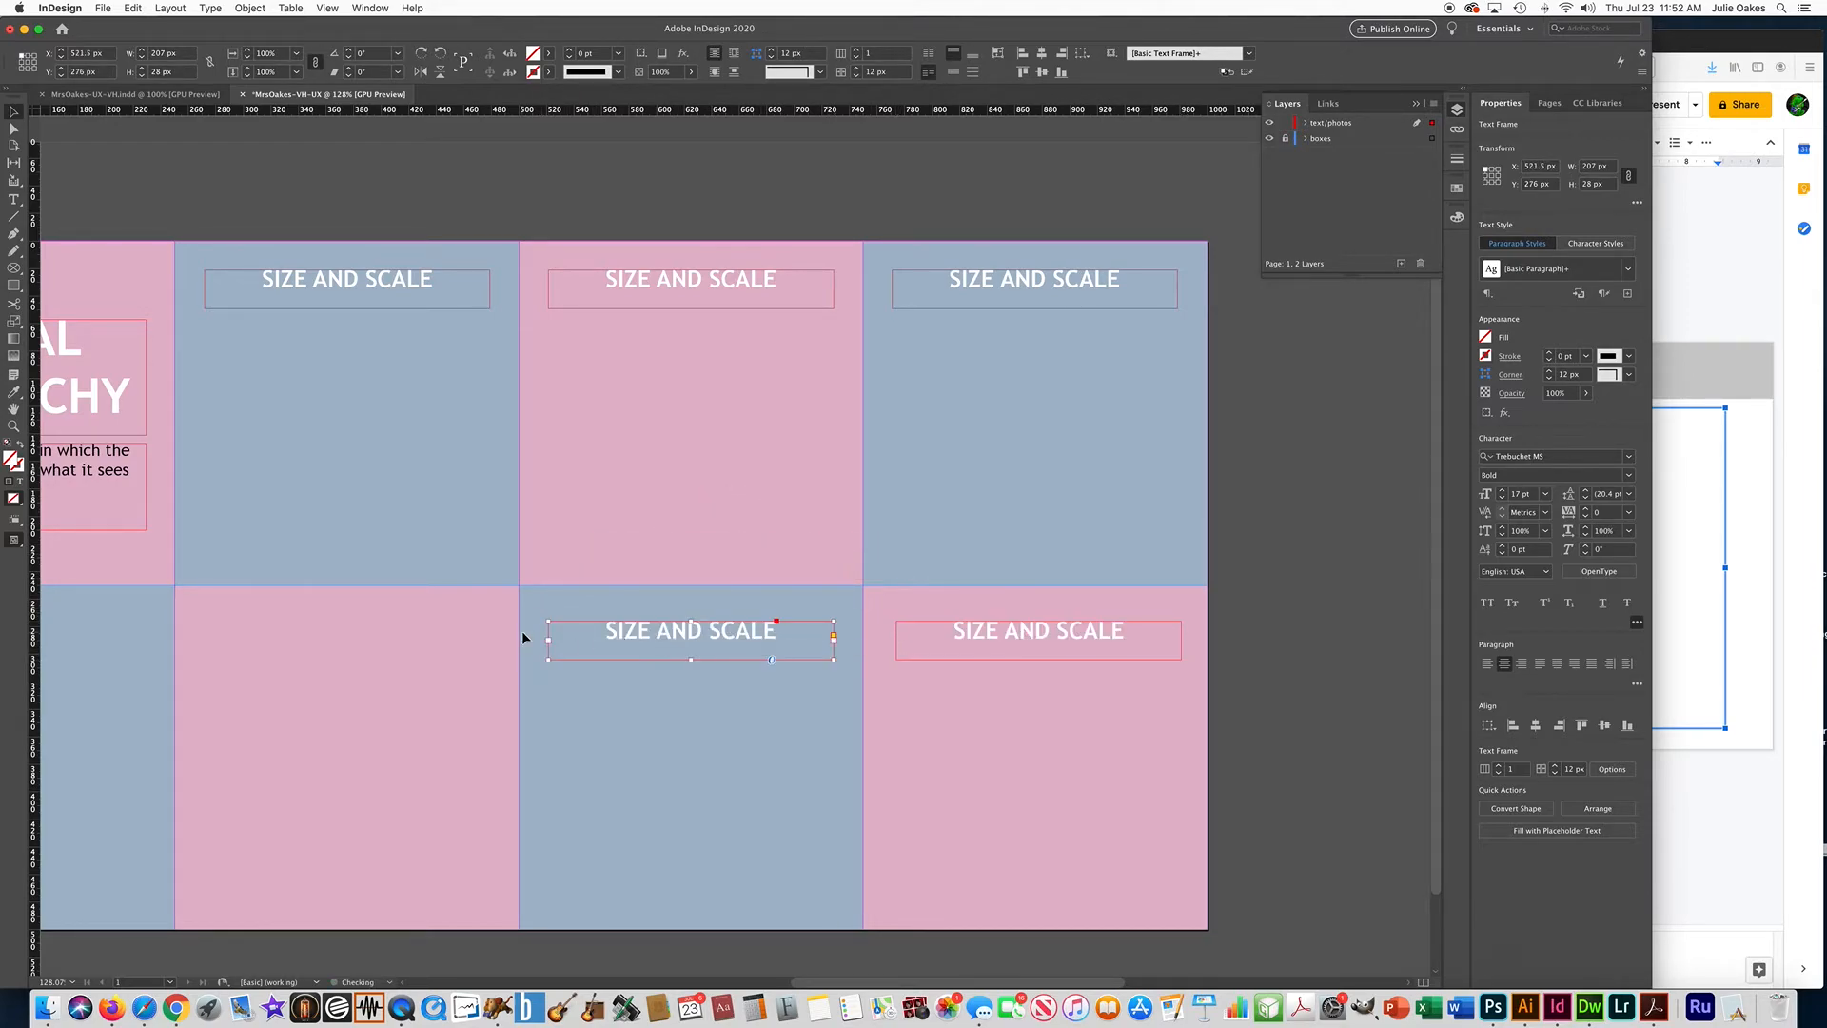
{"action": "scroll", "coordinate": [521, 630], "scroll_direction": "left", "scroll_amount": 5}
{"action": "key", "text": "super+v"}
{"action": "left_click_drag", "start_coordinate": [729, 541], "coordinate": [290, 635]}
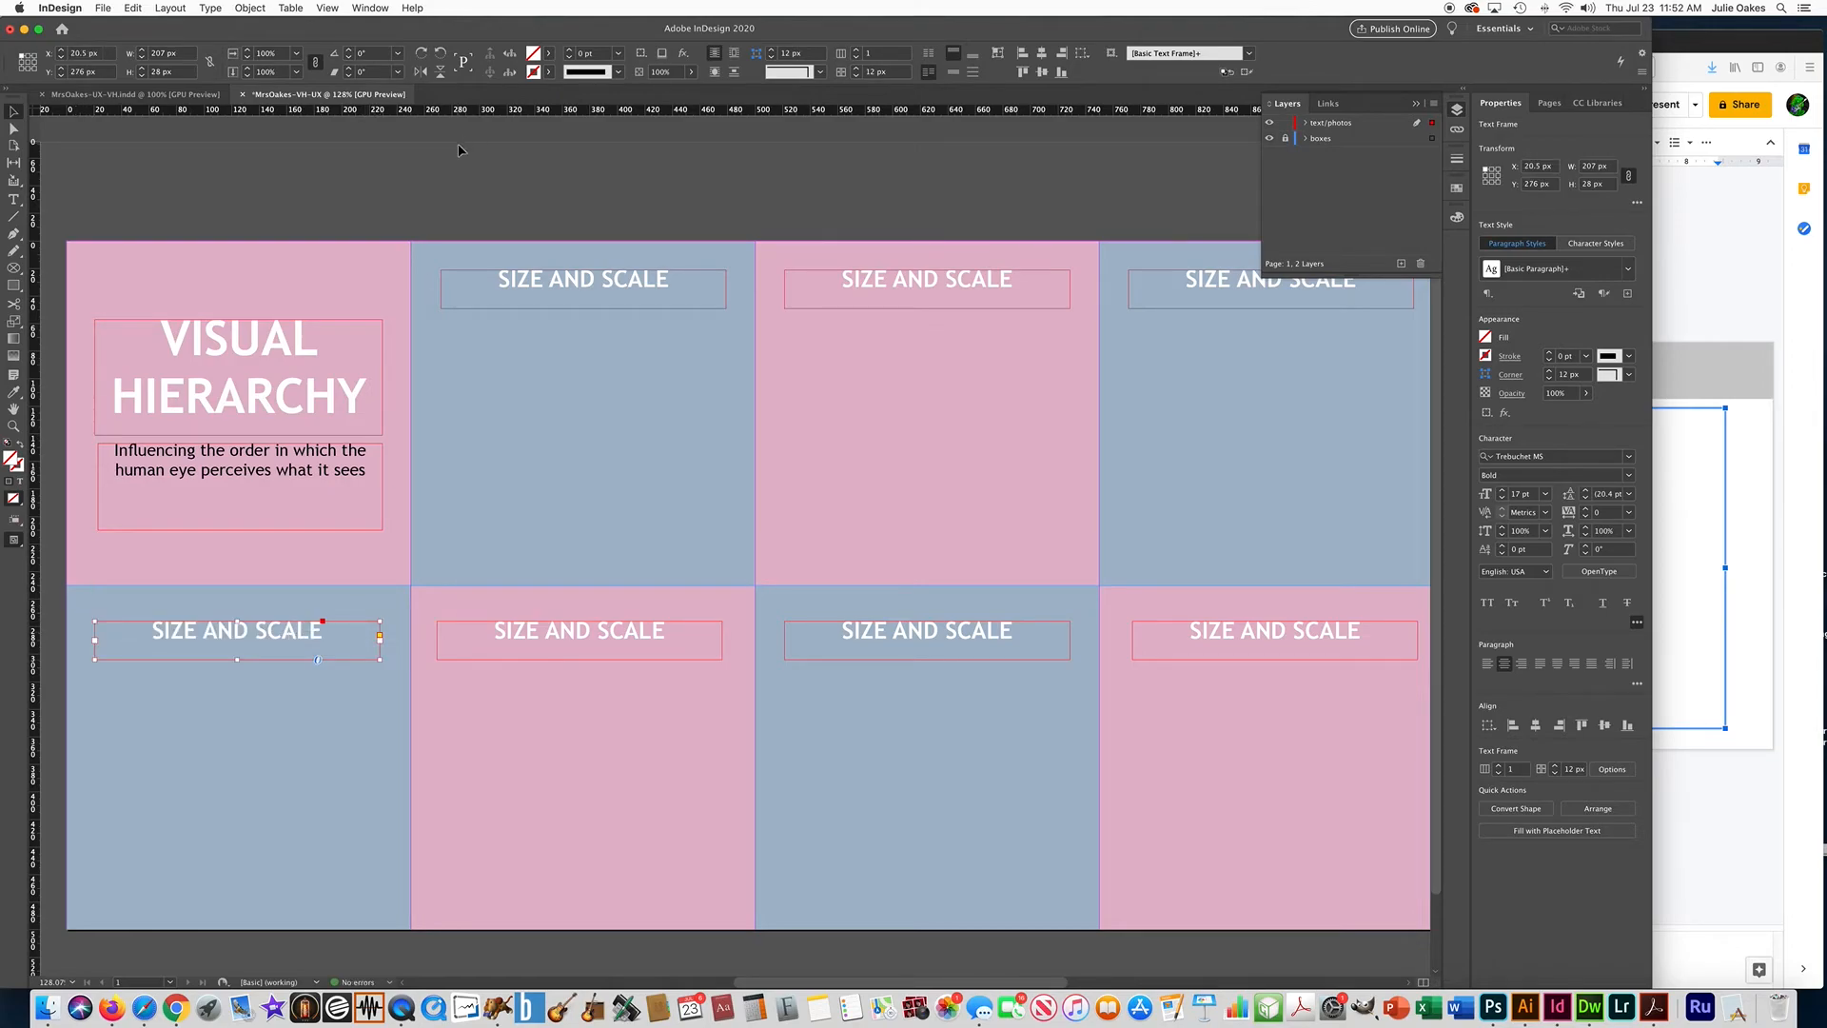
Copy "COLOR AND CONTRAST" from the slide and paste it over the title in the upper row's third box.
{"action": "left_click", "coordinate": [474, 197]}
{"action": "left_click", "coordinate": [1712, 397]}
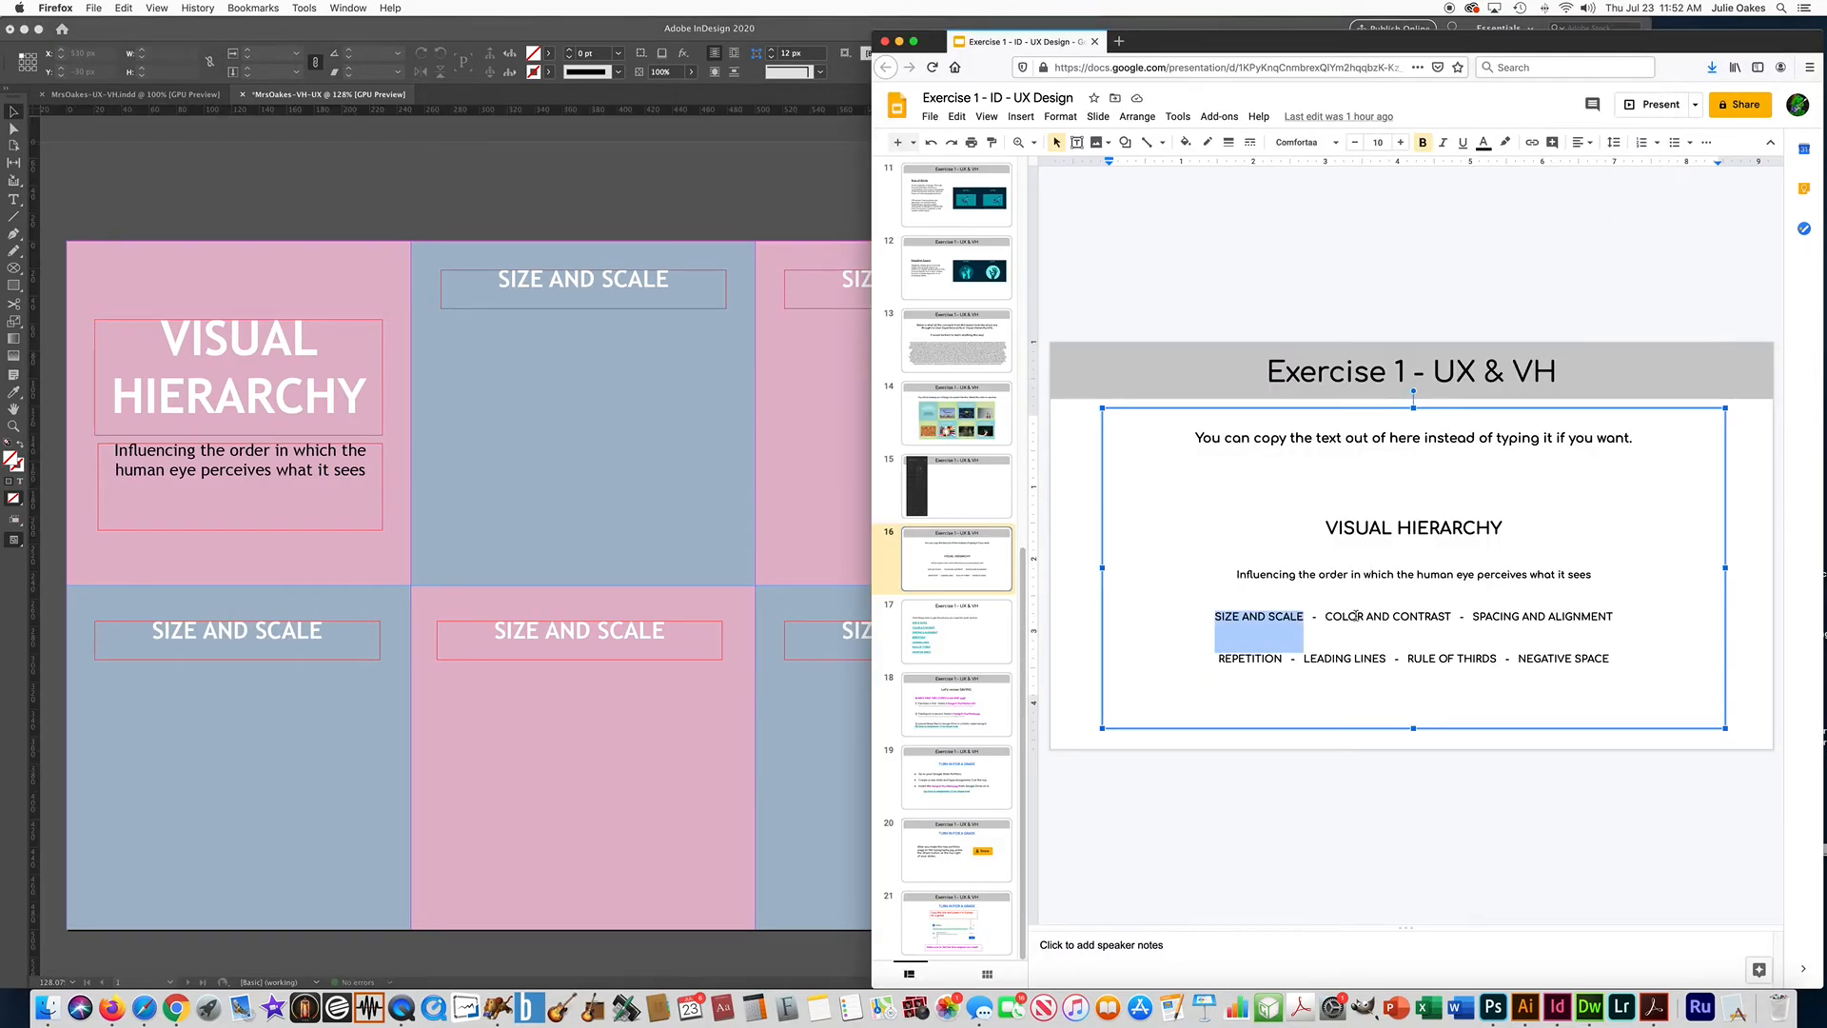
{"action": "left_click_drag", "start_coordinate": [1325, 616], "coordinate": [1450, 615]}
{"action": "key", "text": "super+c"}
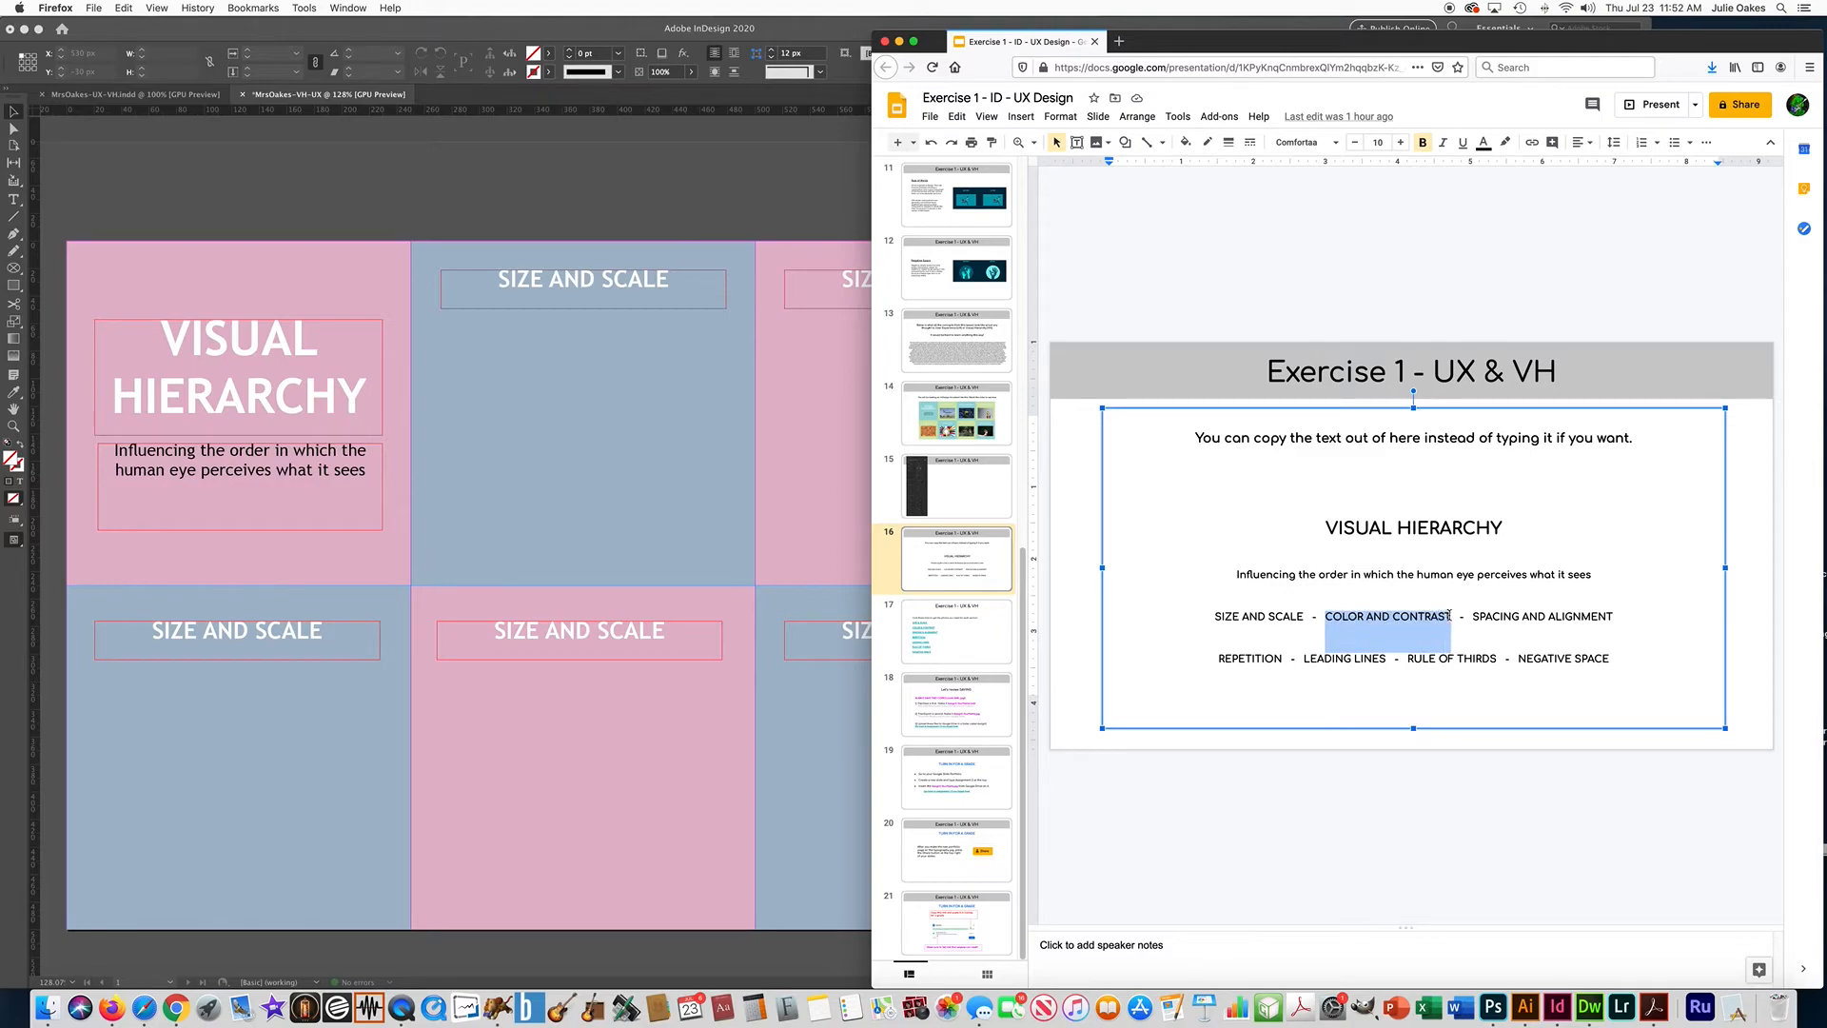
{"action": "left_click", "coordinate": [802, 386]}
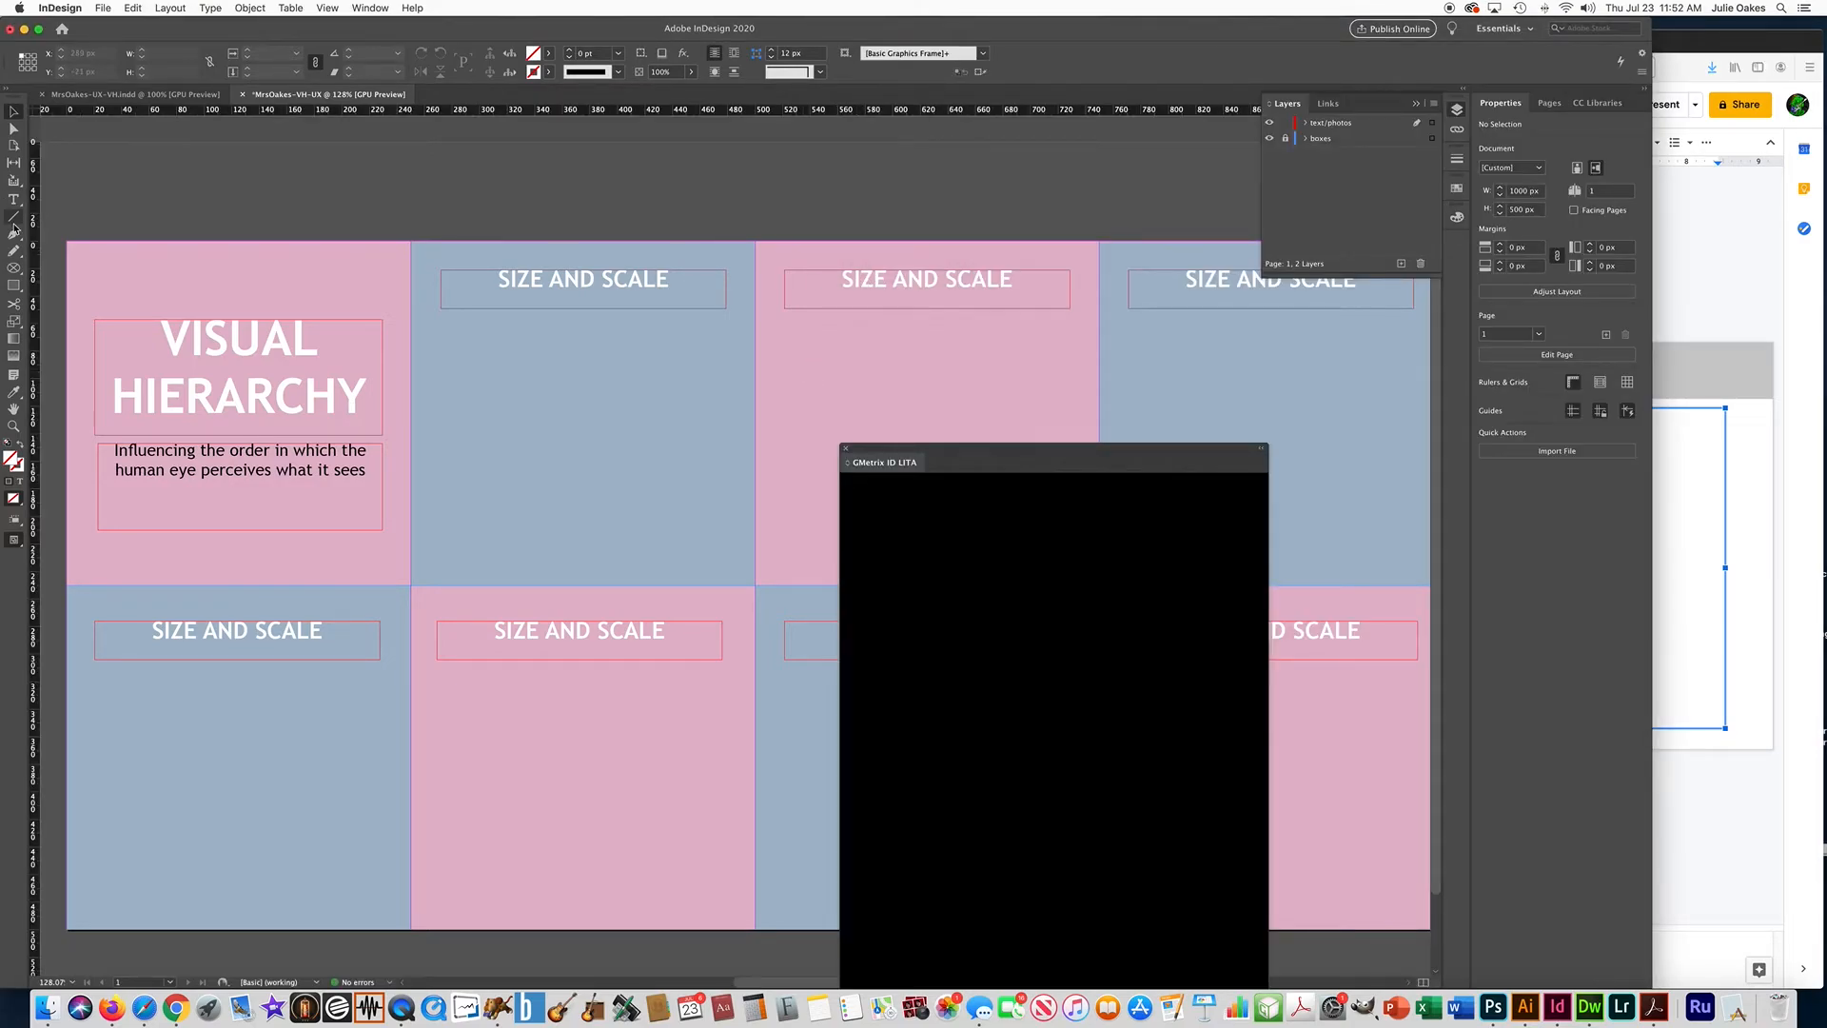
{"action": "left_click", "coordinate": [13, 201]}
{"action": "triple_click", "coordinate": [970, 277]}
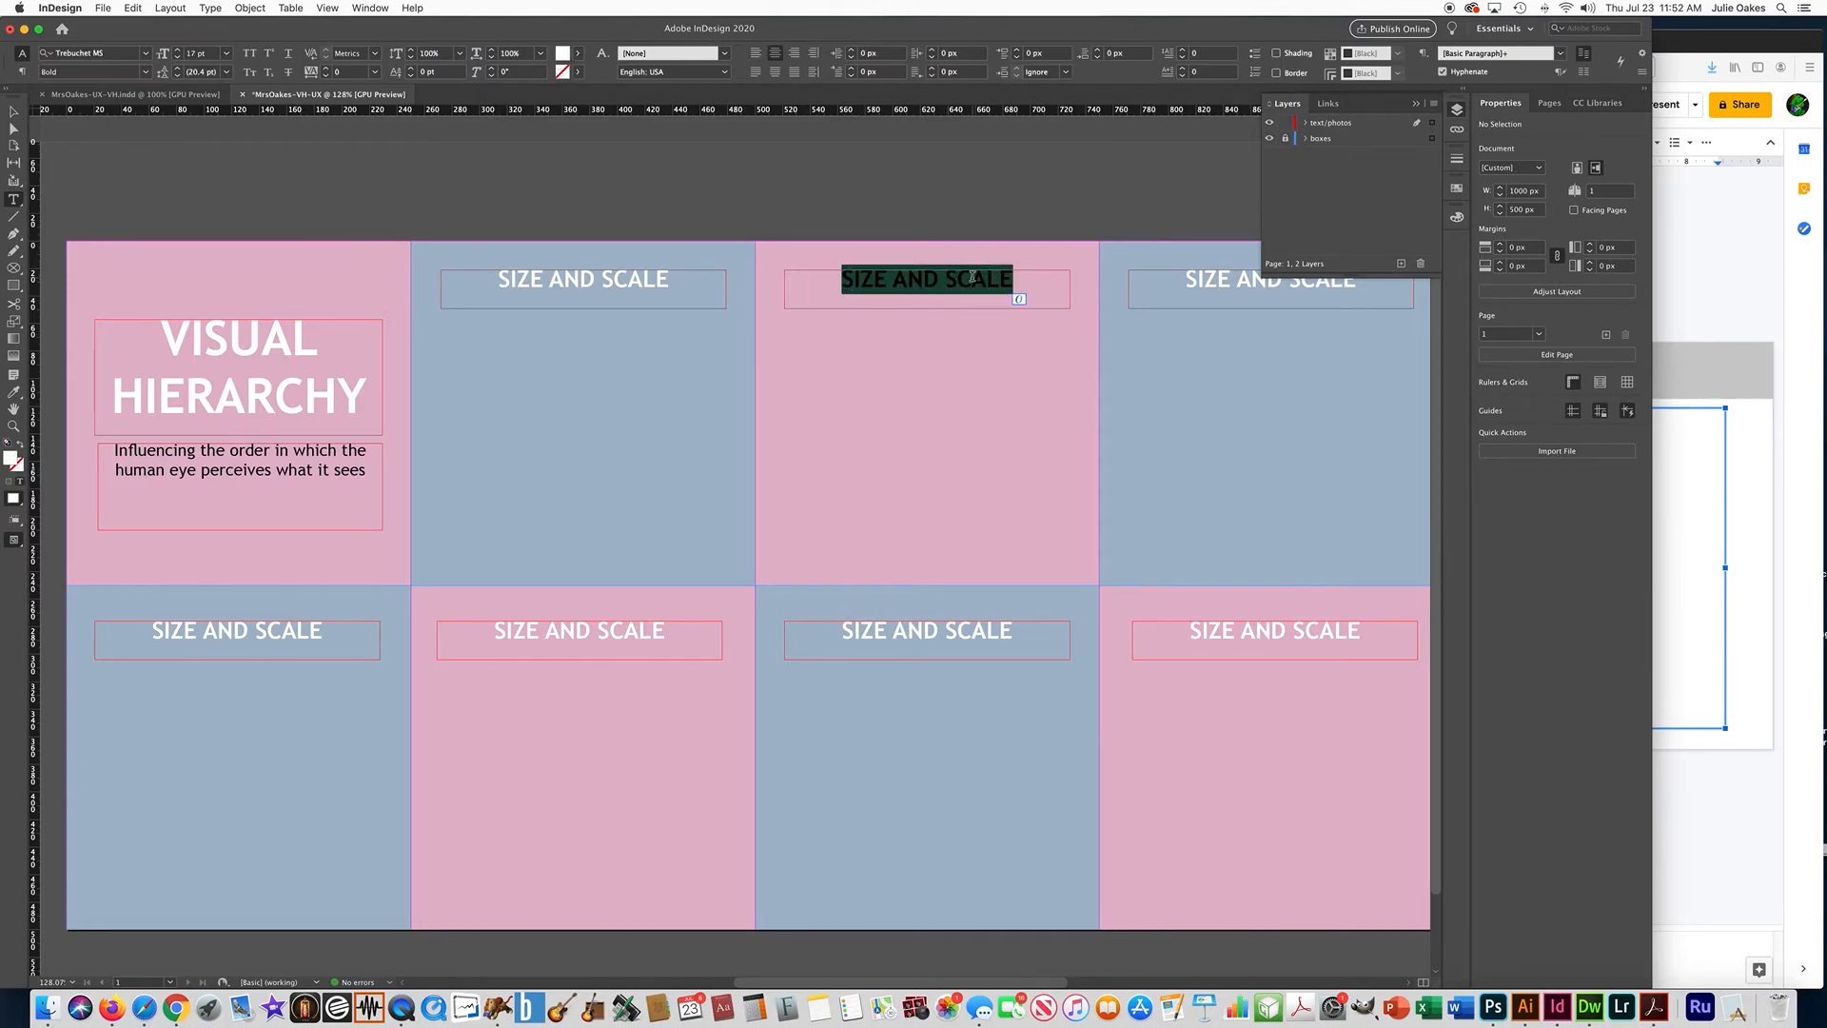
{"action": "key", "text": "super+v"}
Copy "SPACING AND ALIGNMENT" from the slide and paste it over the title in the upper row's fourth box.
{"action": "left_click", "coordinate": [1681, 455]}
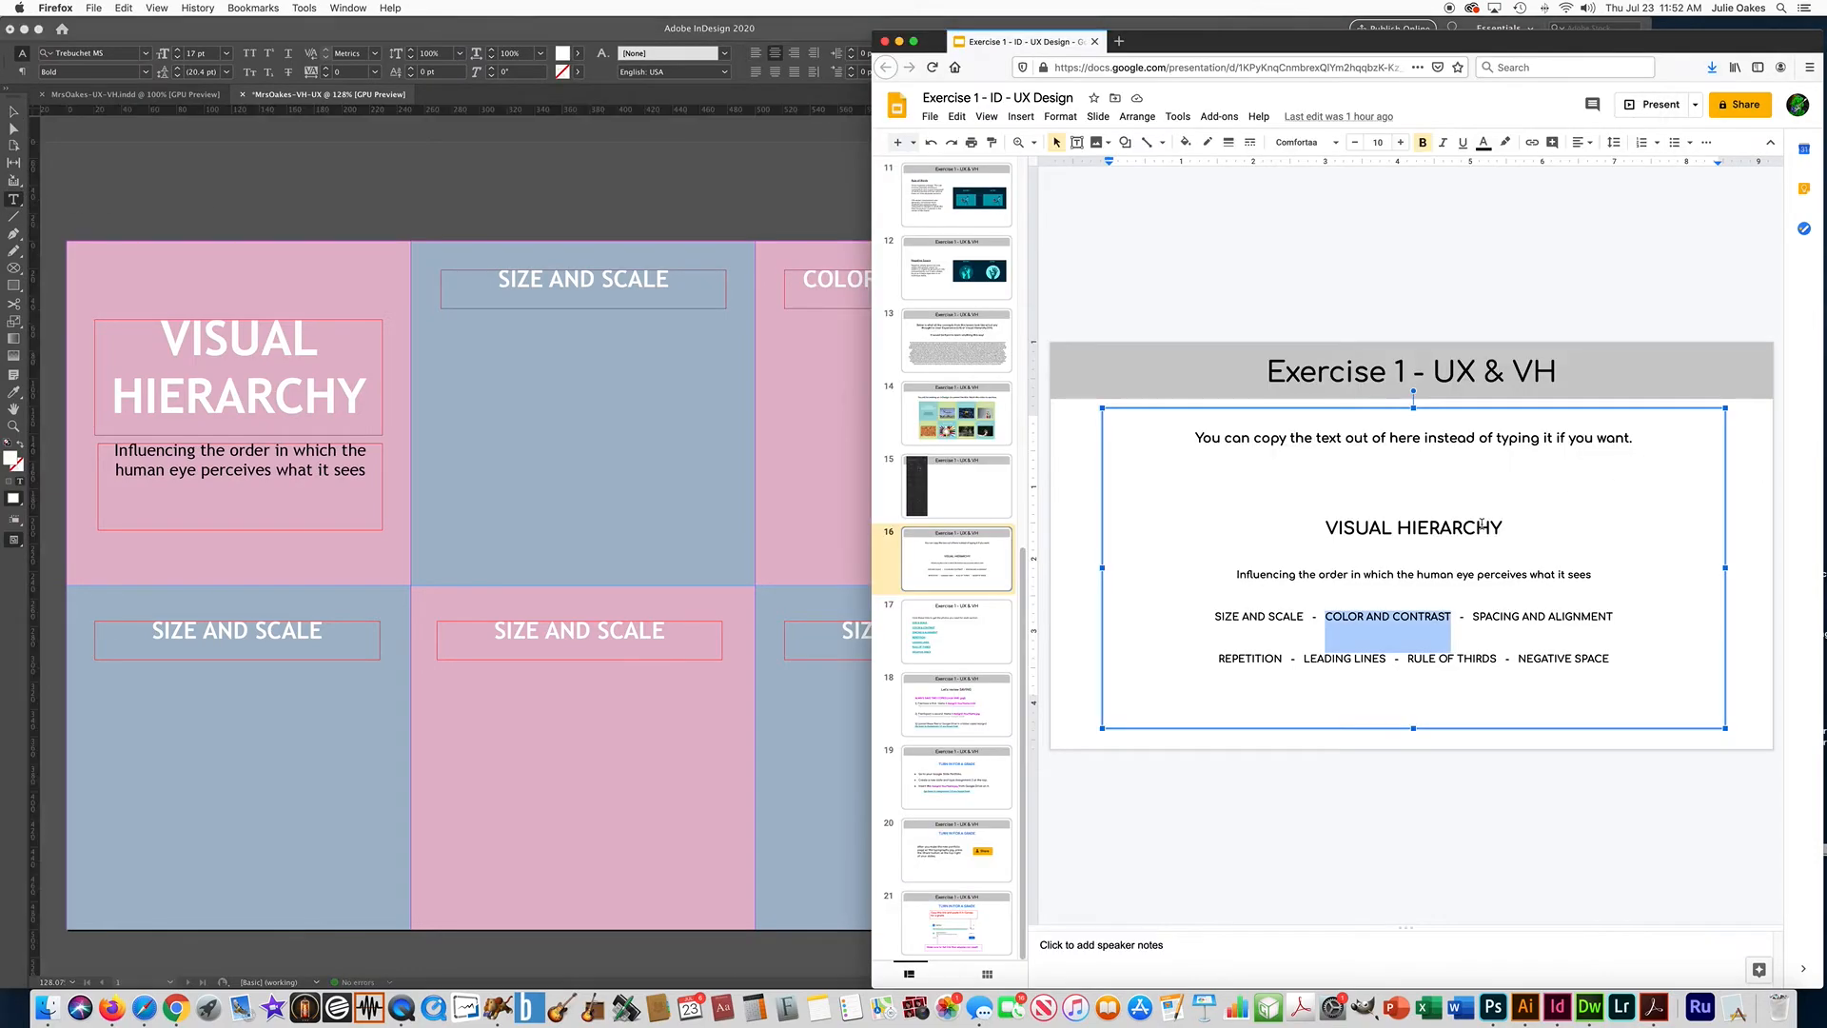
{"action": "left_click_drag", "start_coordinate": [1473, 616], "coordinate": [1617, 617]}
{"action": "left_click", "coordinate": [780, 247]}
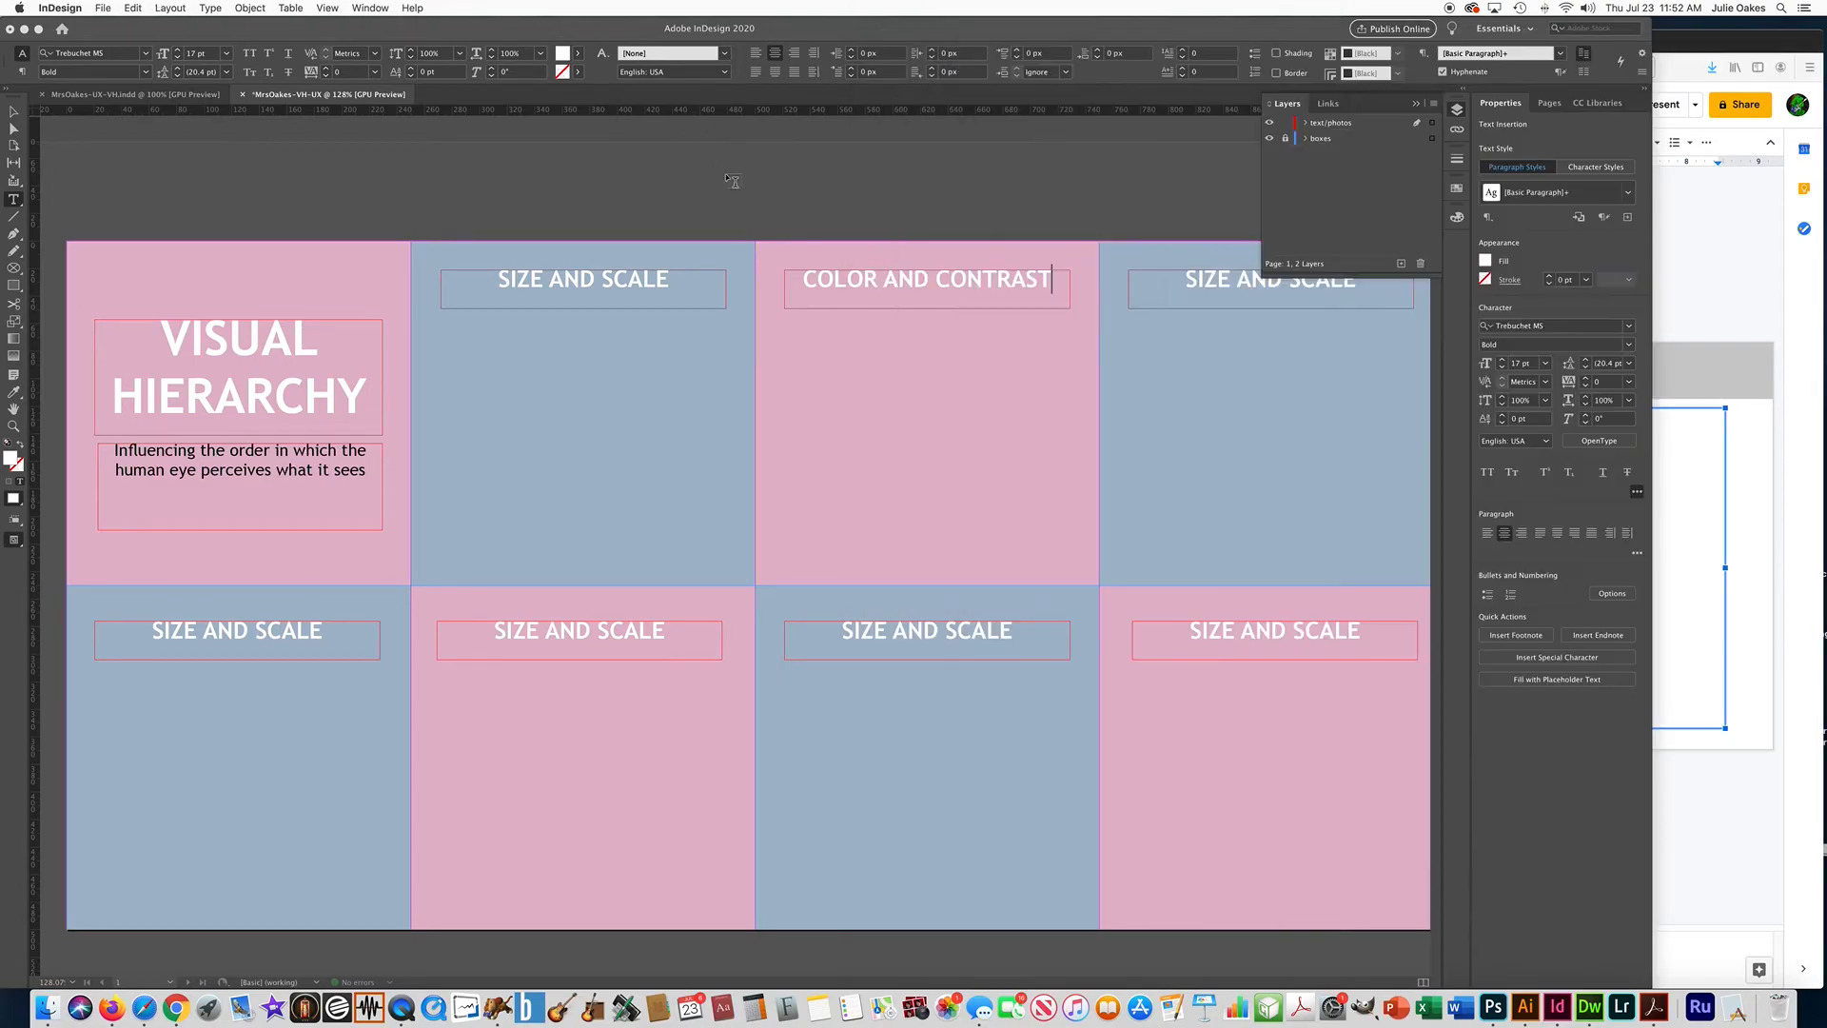
{"action": "double_click", "coordinate": [1208, 278]}
{"action": "triple_click", "coordinate": [1213, 278]}
{"action": "type", "text": "SPACING AND ALIGNMENT"}
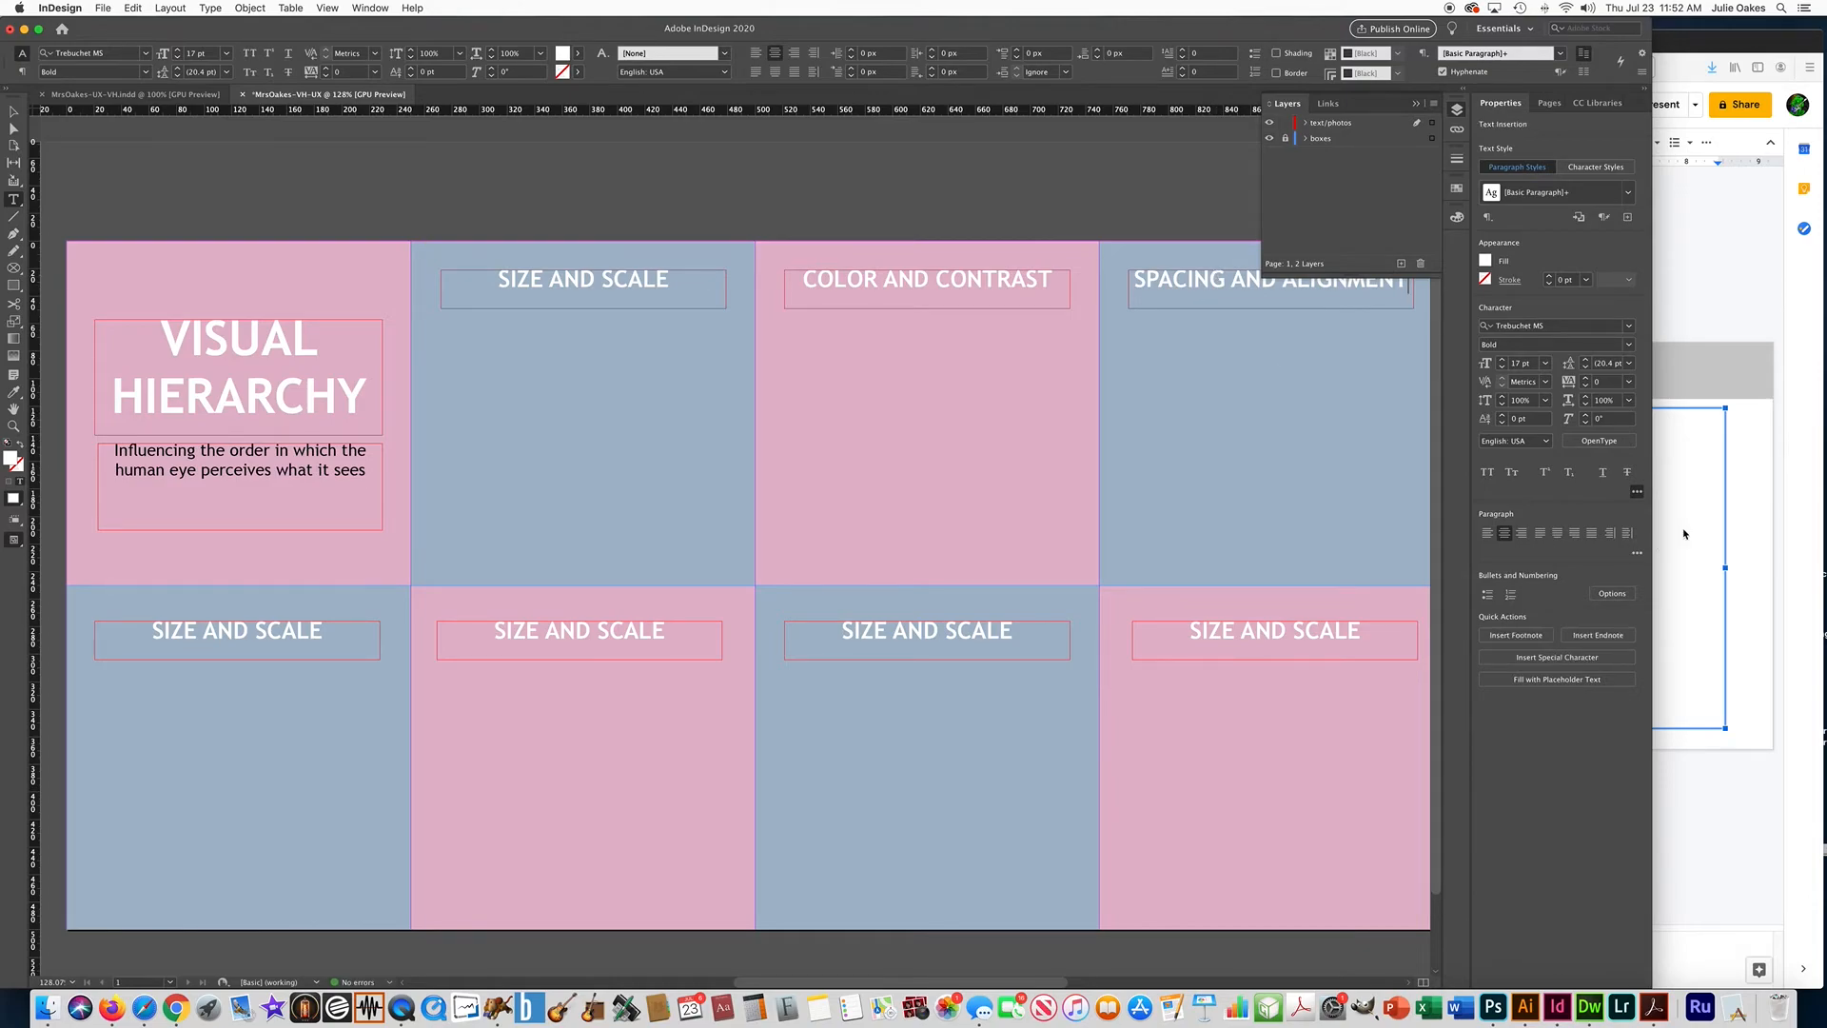
Copy "REPETITION" from the slide and paste it over the title in the lower row's first box.
{"action": "left_click", "coordinate": [1678, 533]}
{"action": "double_click", "coordinate": [1226, 655]}
{"action": "key", "text": "super+c"}
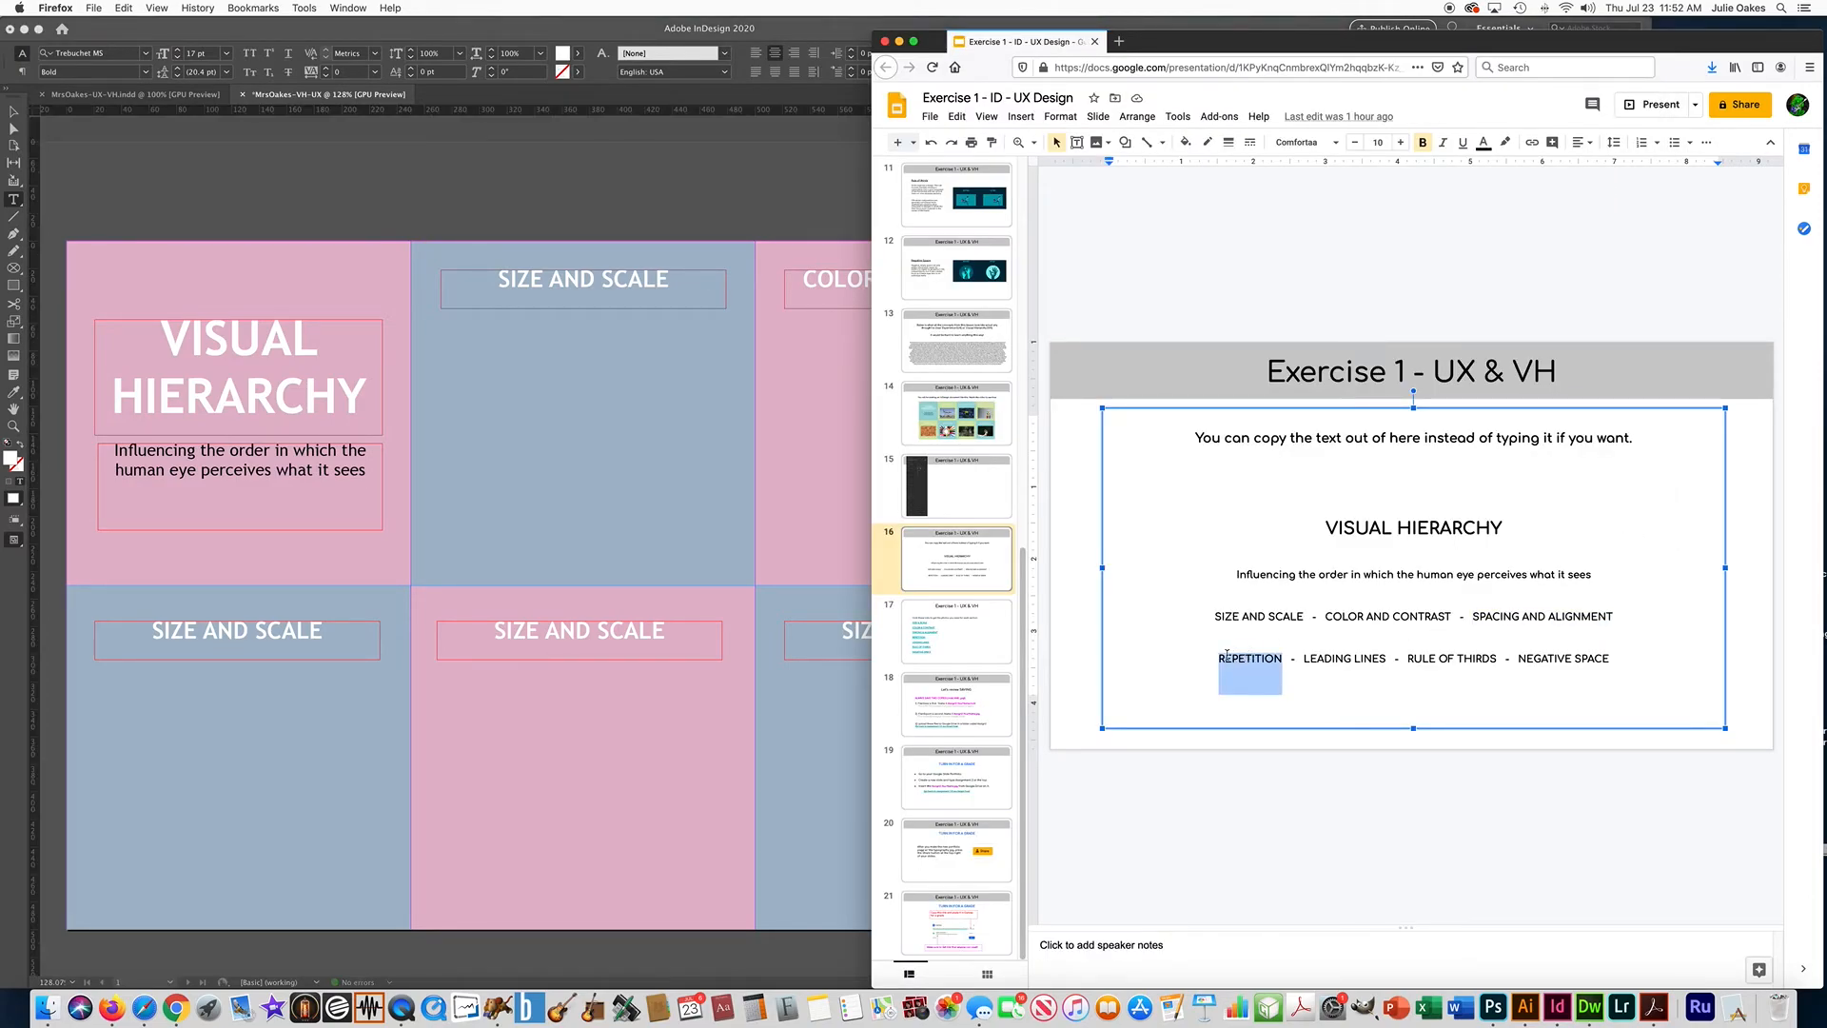
{"action": "left_click", "coordinate": [24, 619]}
{"action": "triple_click", "coordinate": [204, 631]}
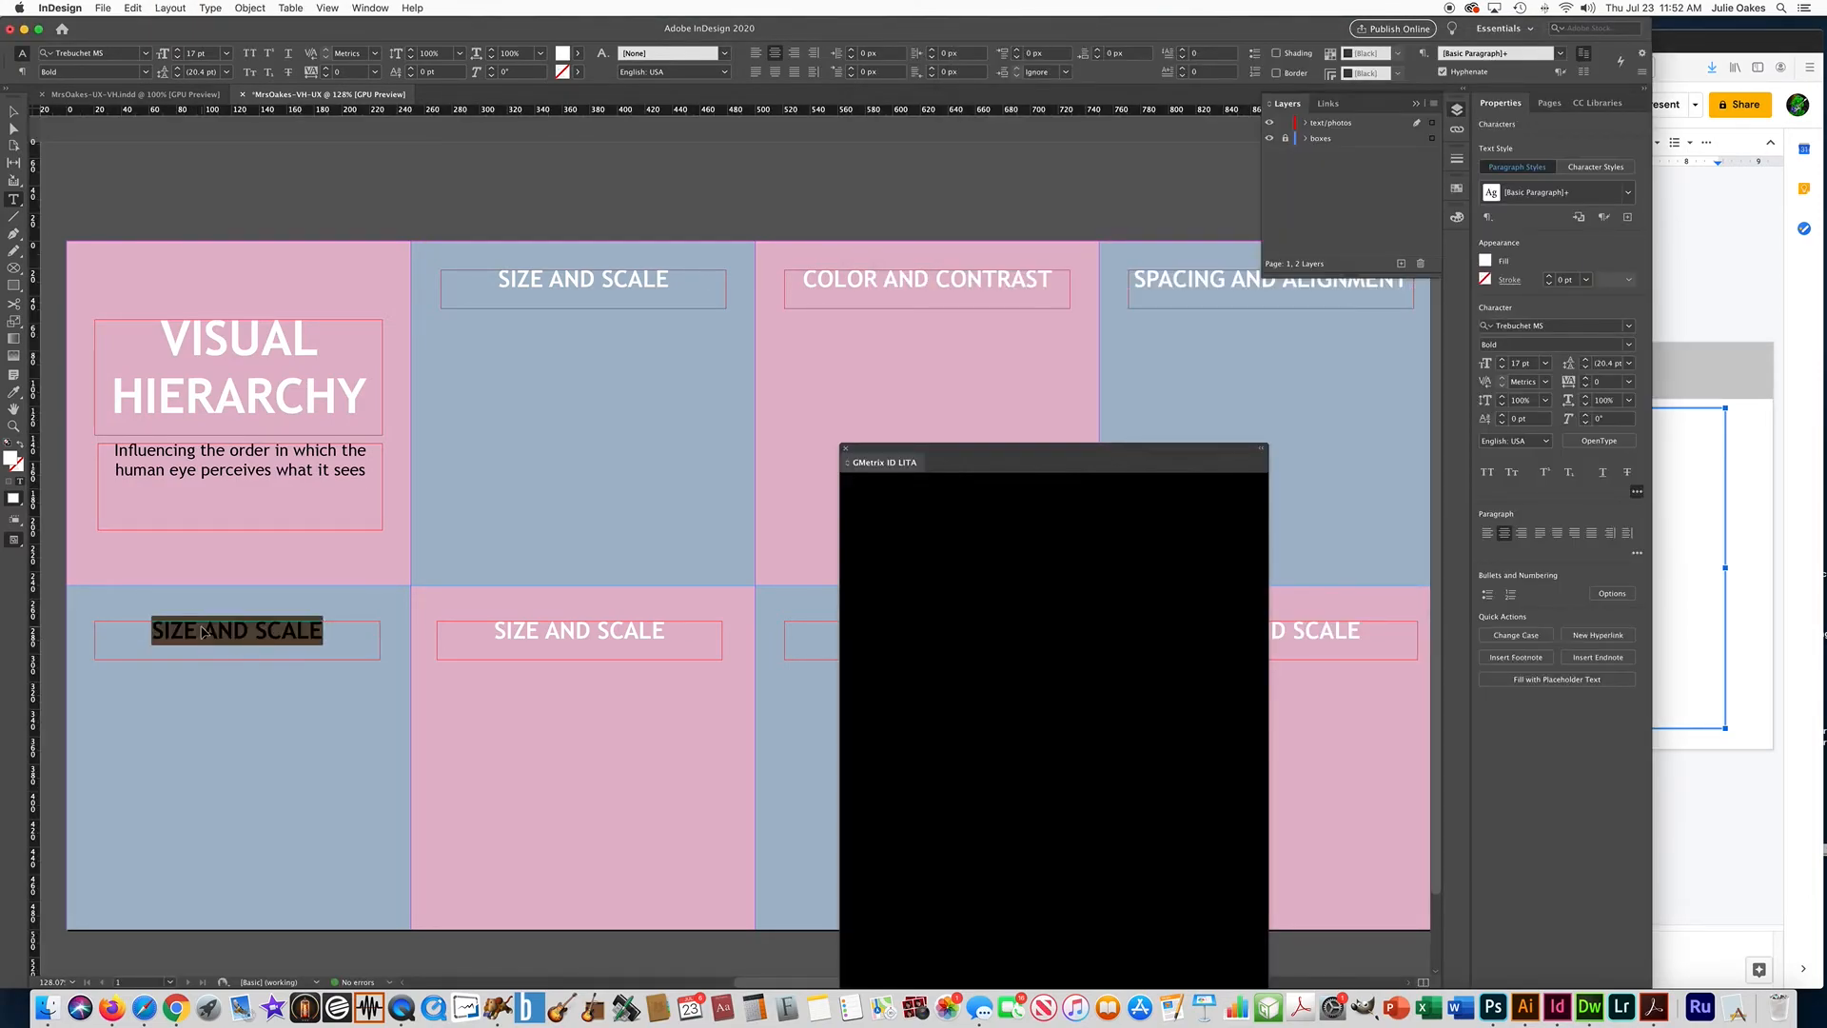
{"action": "key", "text": "super+v"}
Copy "LEADING LINES" from the slide and paste it over the title in the lower row's second box.
{"action": "left_click", "coordinate": [1660, 530]}
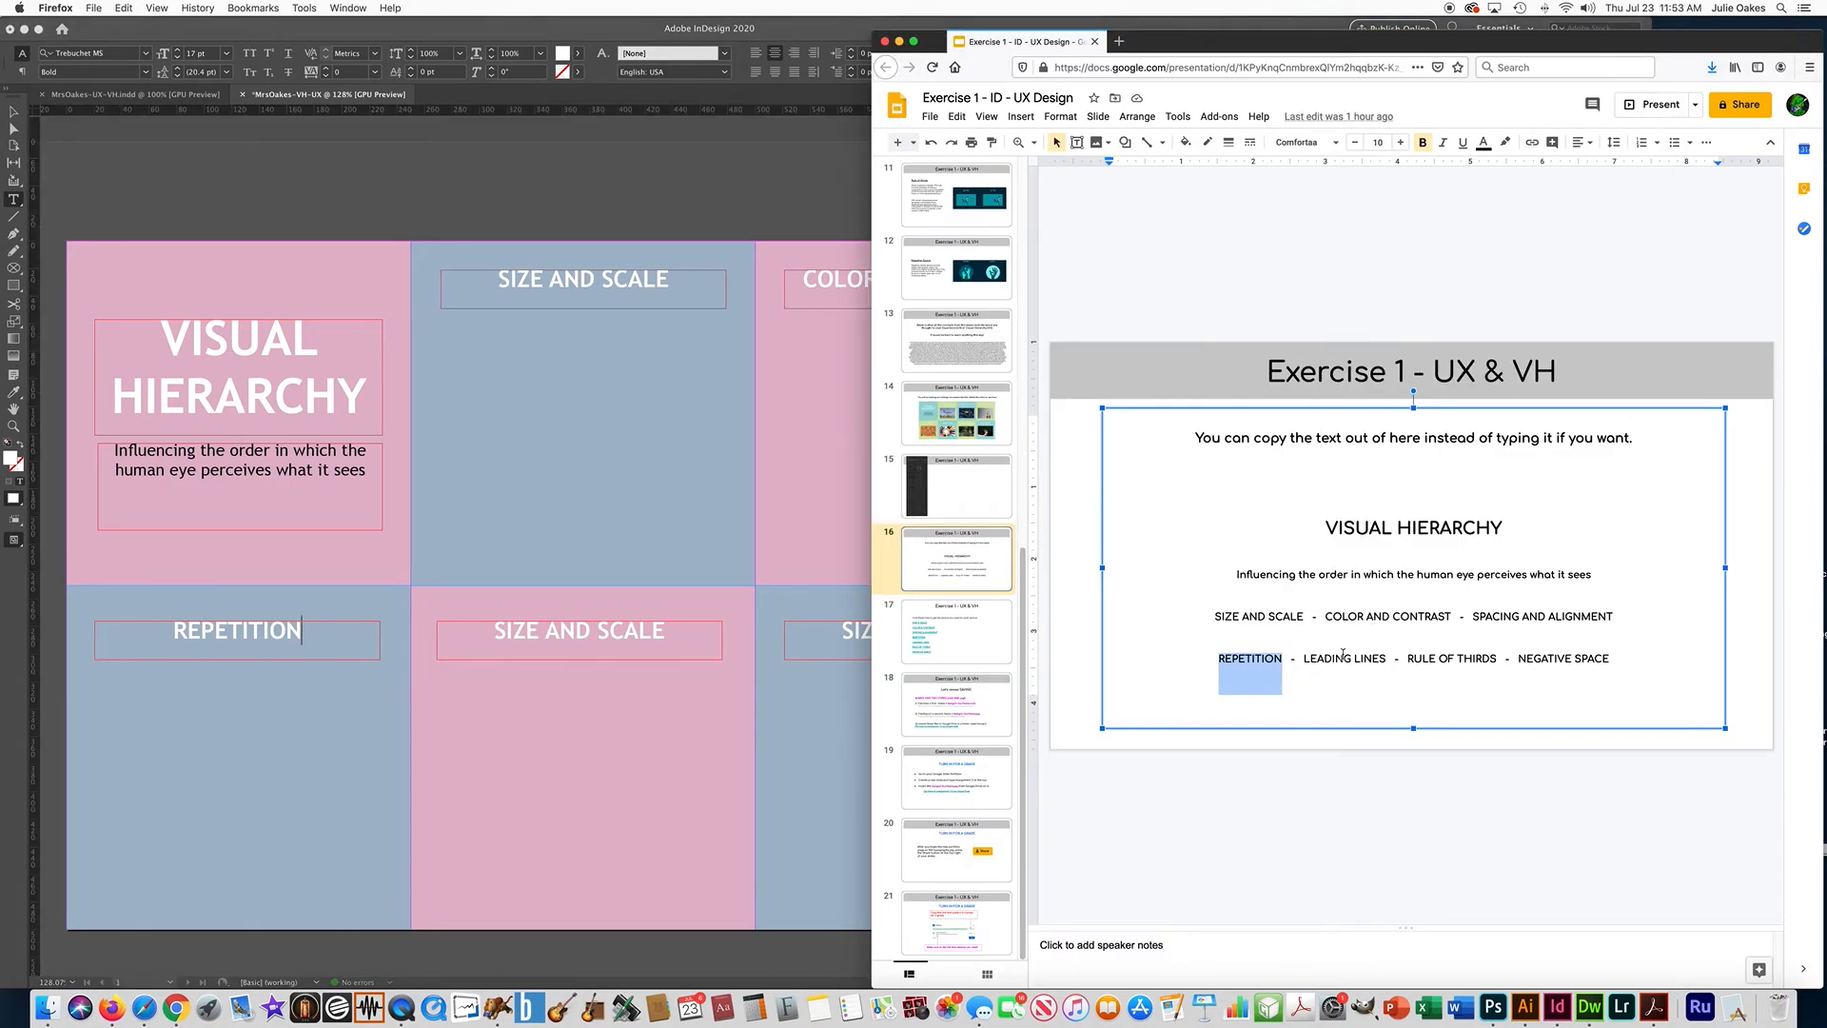
{"action": "left_click_drag", "start_coordinate": [1303, 658], "coordinate": [1387, 659]}
{"action": "key", "text": "super+c"}
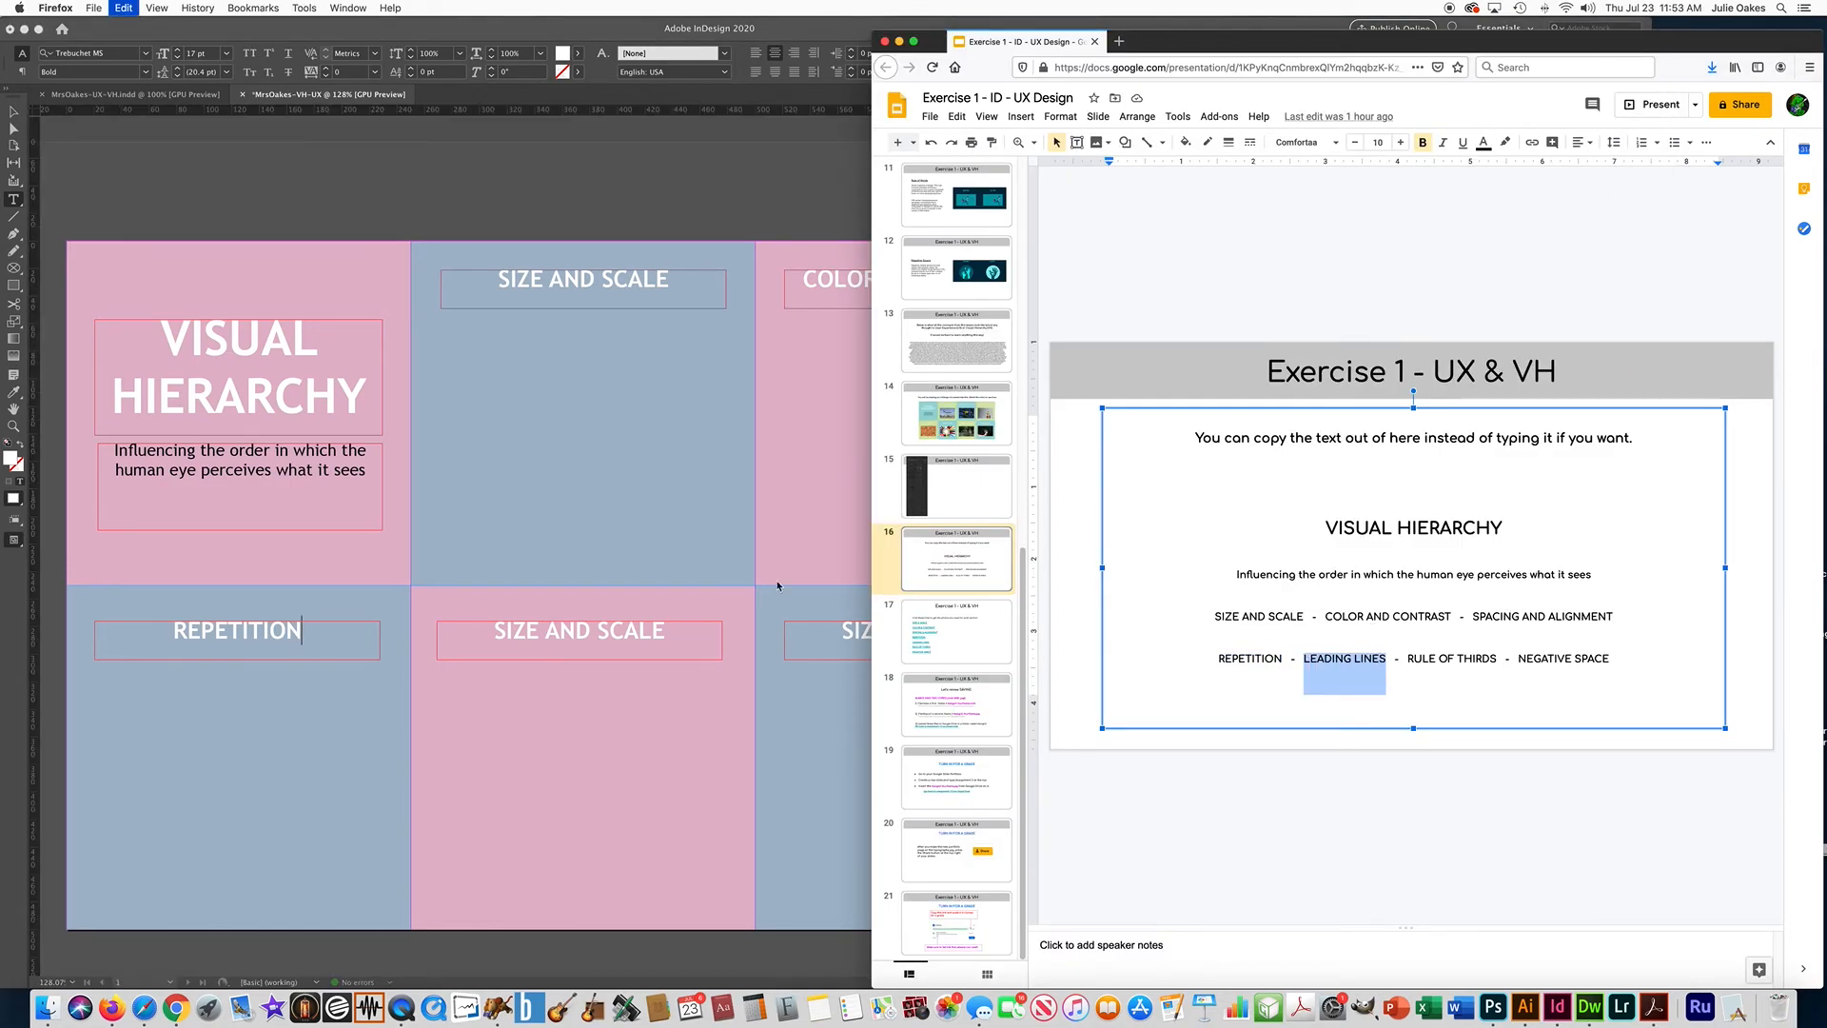
{"action": "left_click", "coordinate": [579, 645]}
{"action": "key", "text": "super+a"}
{"action": "key", "text": "super+v"}
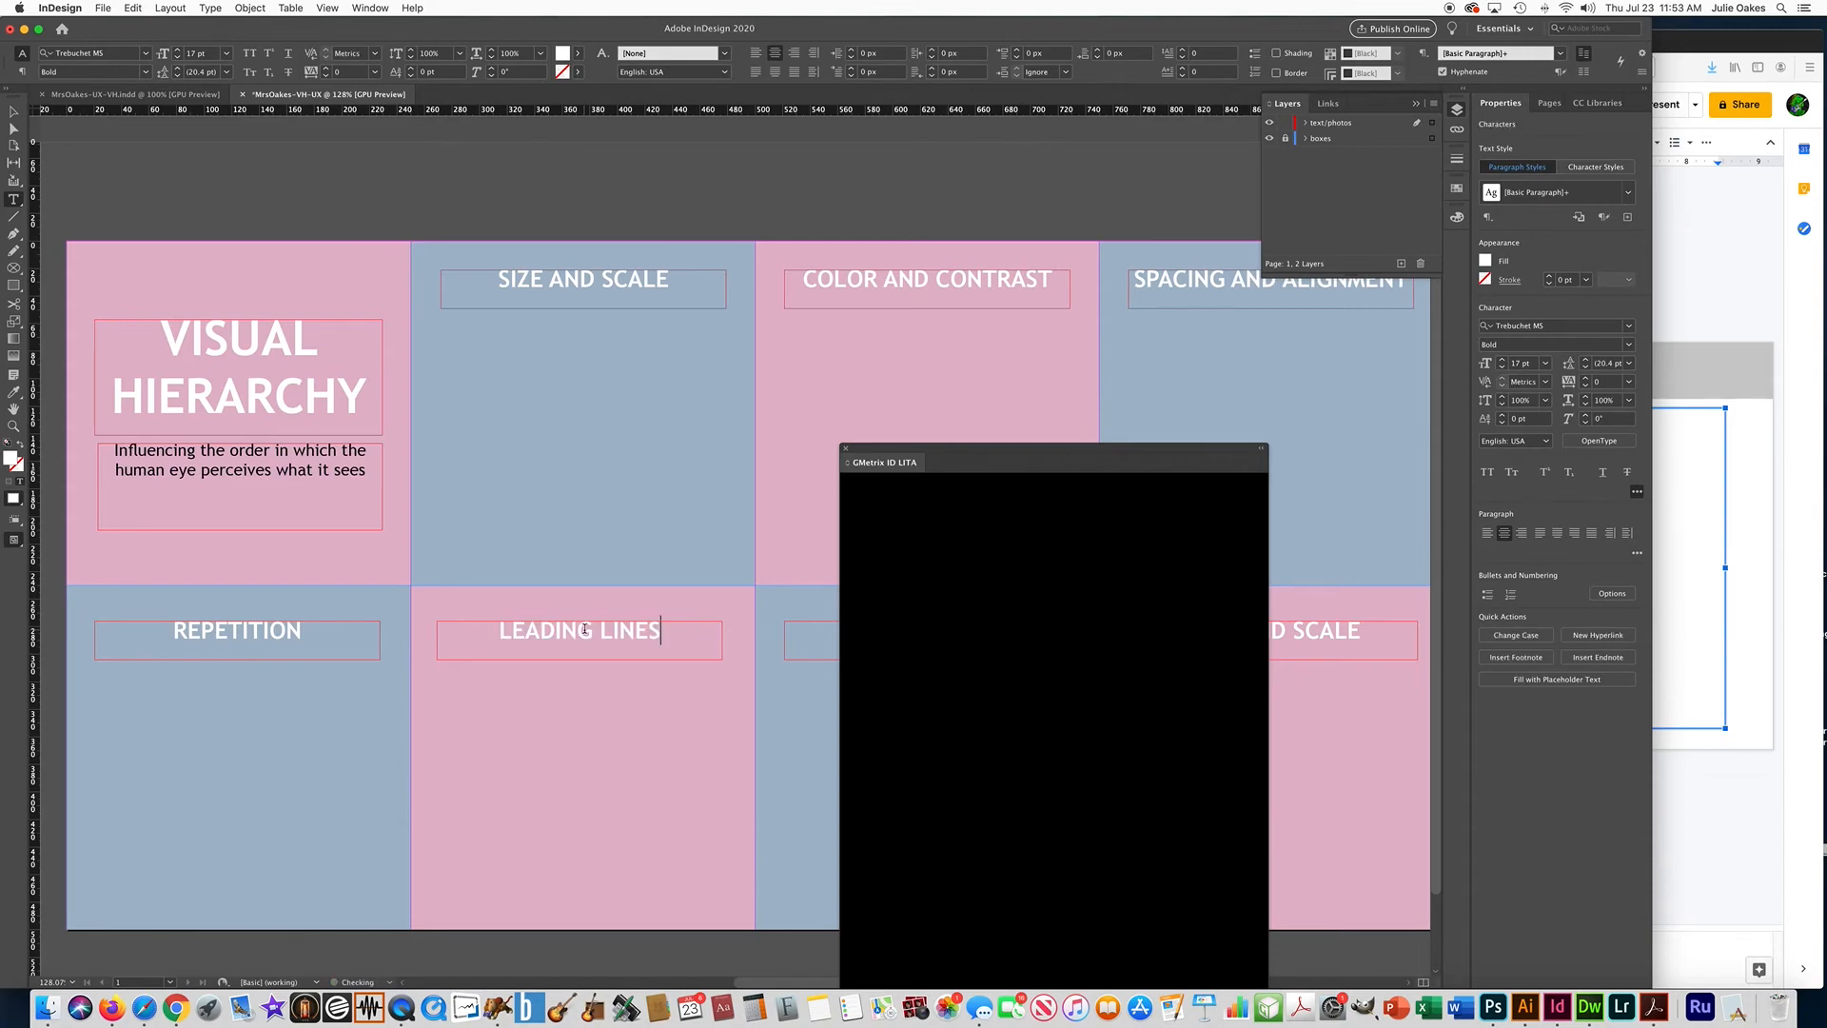
Copy "RULE OF THIRDS" from the slide and paste it over the title in the lower row's third box.
{"action": "left_click", "coordinate": [1704, 561]}
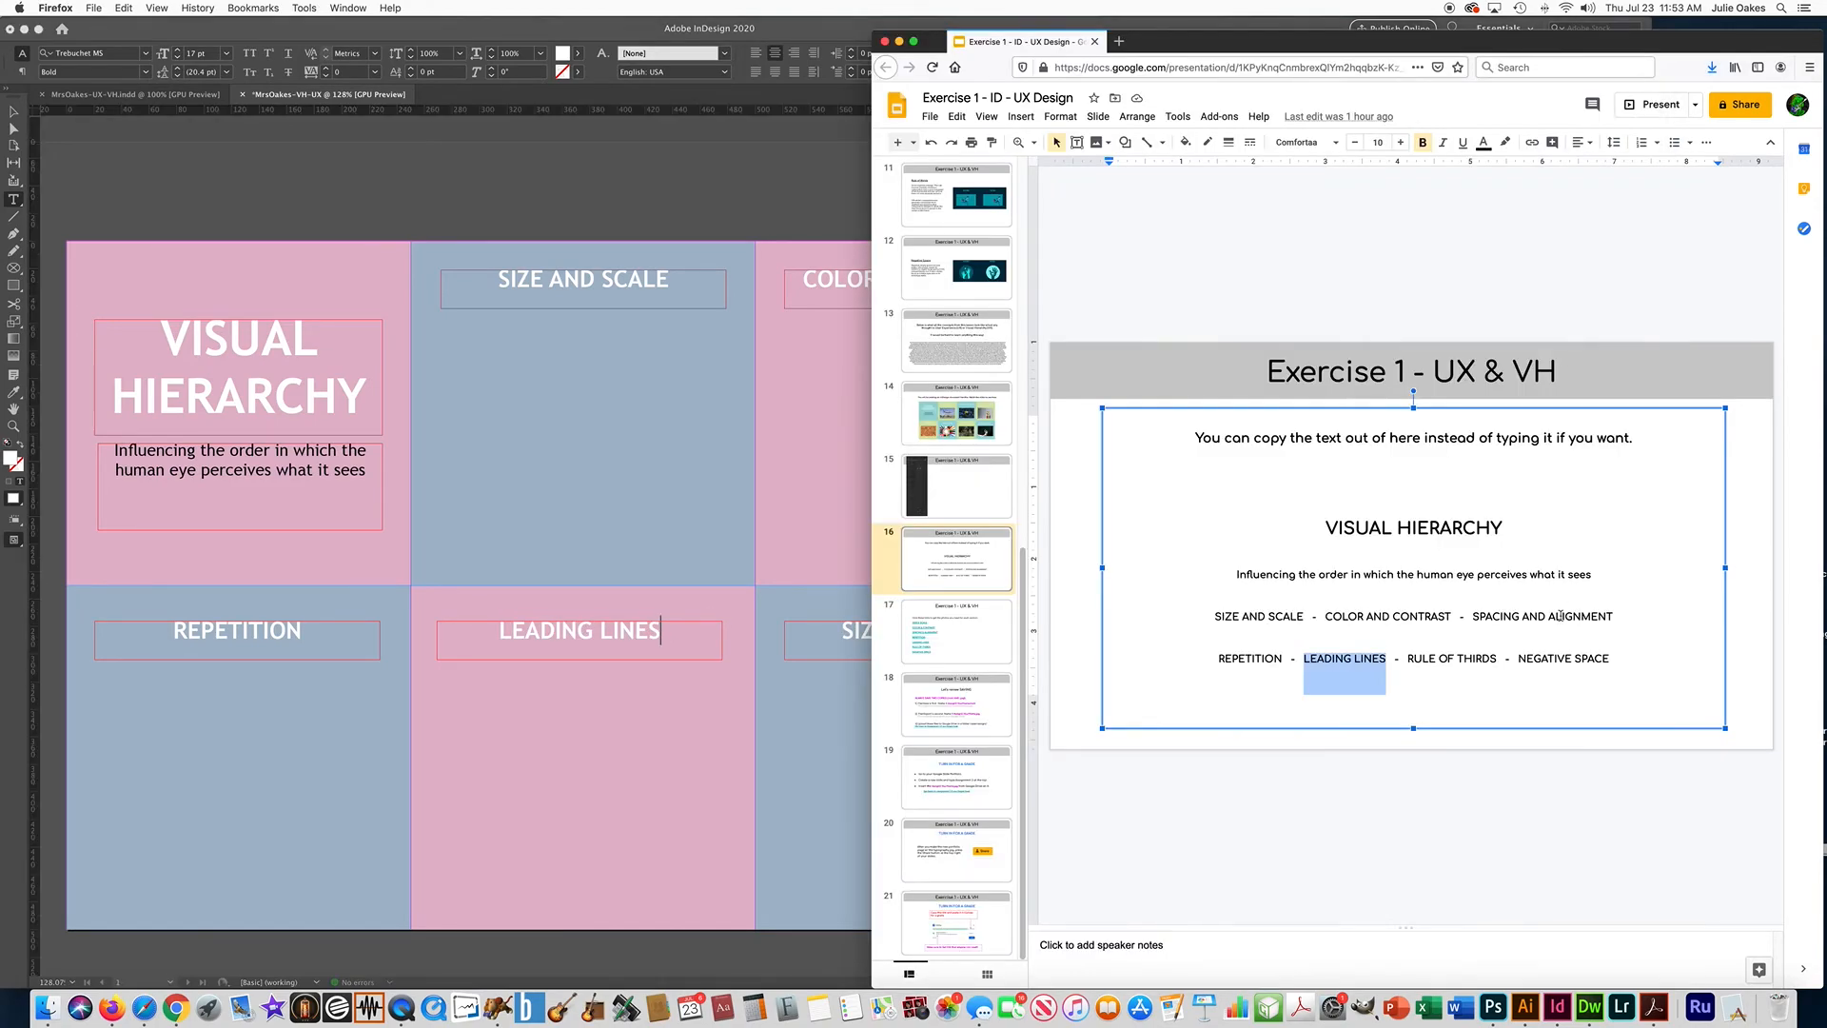
{"action": "double_click", "coordinate": [1421, 658]}
{"action": "left_click_drag", "start_coordinate": [1410, 656], "coordinate": [1495, 661]}
{"action": "key", "text": "super+c"}
{"action": "left_click", "coordinate": [721, 683]}
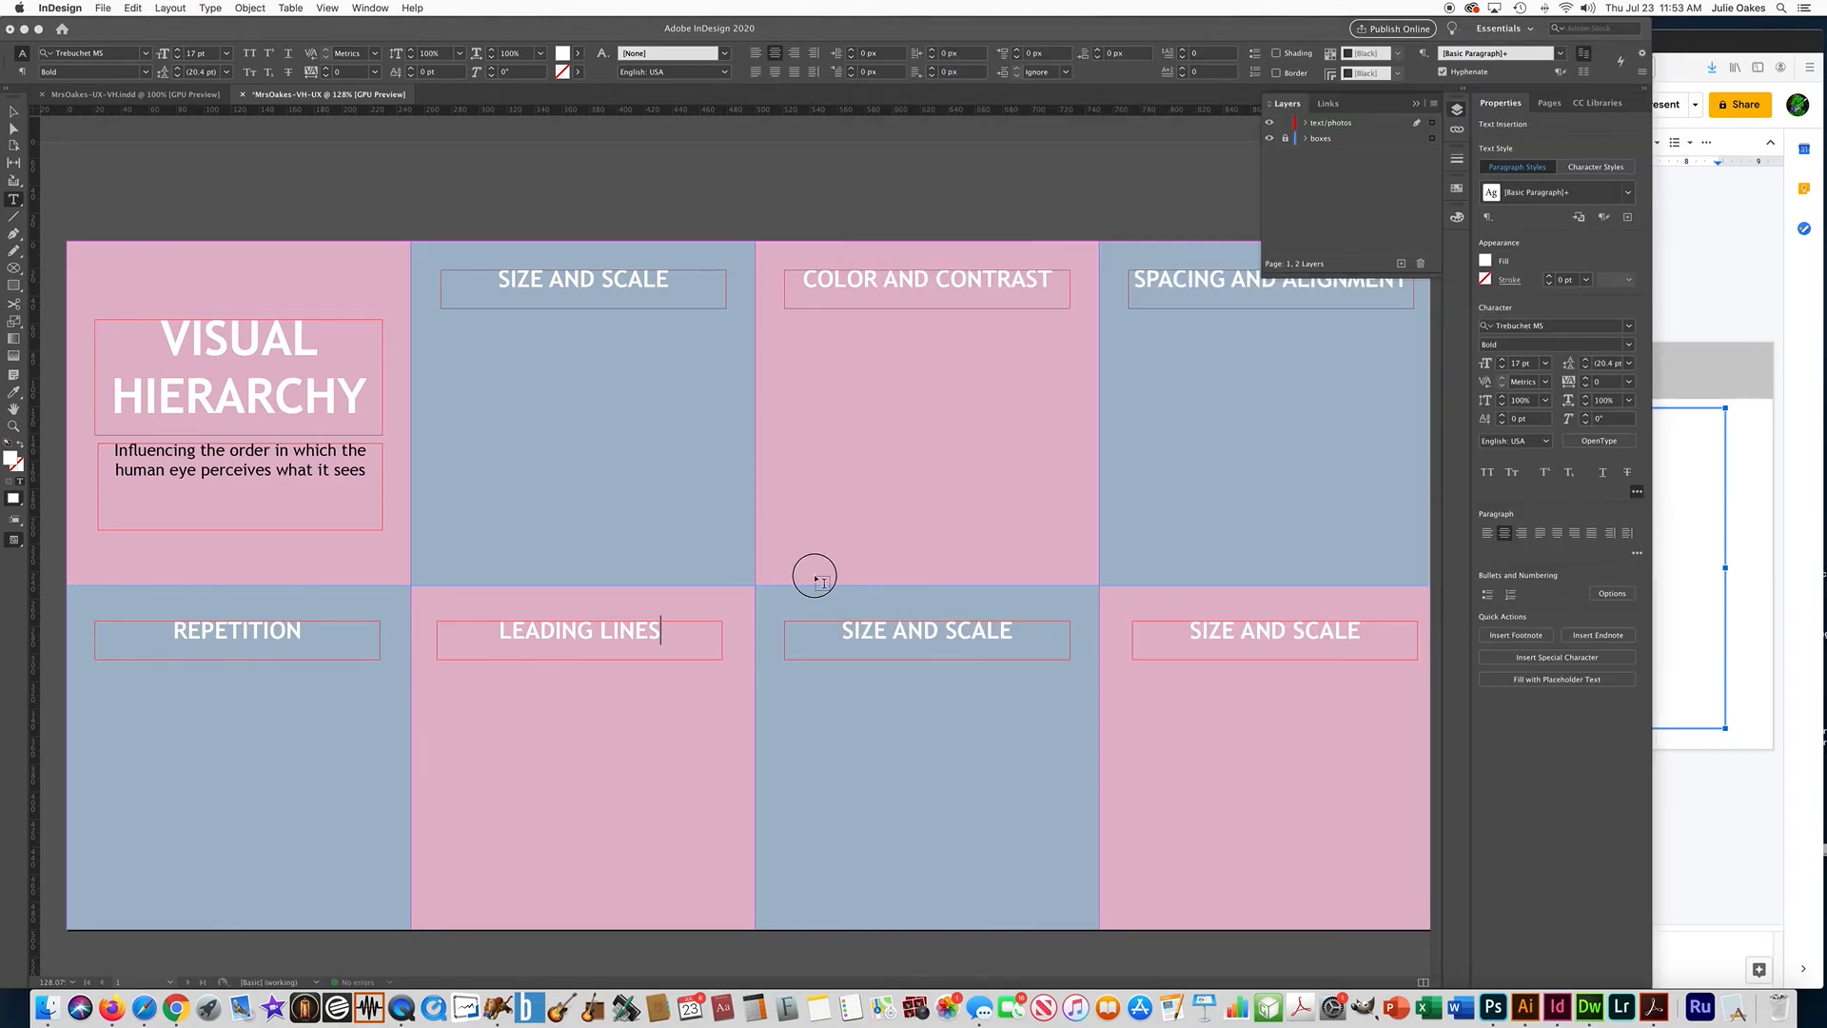
{"action": "left_click_drag", "start_coordinate": [824, 631], "coordinate": [1016, 632]}
{"action": "key", "text": "super+v"}
Copy "NEGATIVE SPACE" from the slide, paste it over the title in the lower row's fourth box, and deselect the text frame.
{"action": "left_click", "coordinate": [1701, 632]}
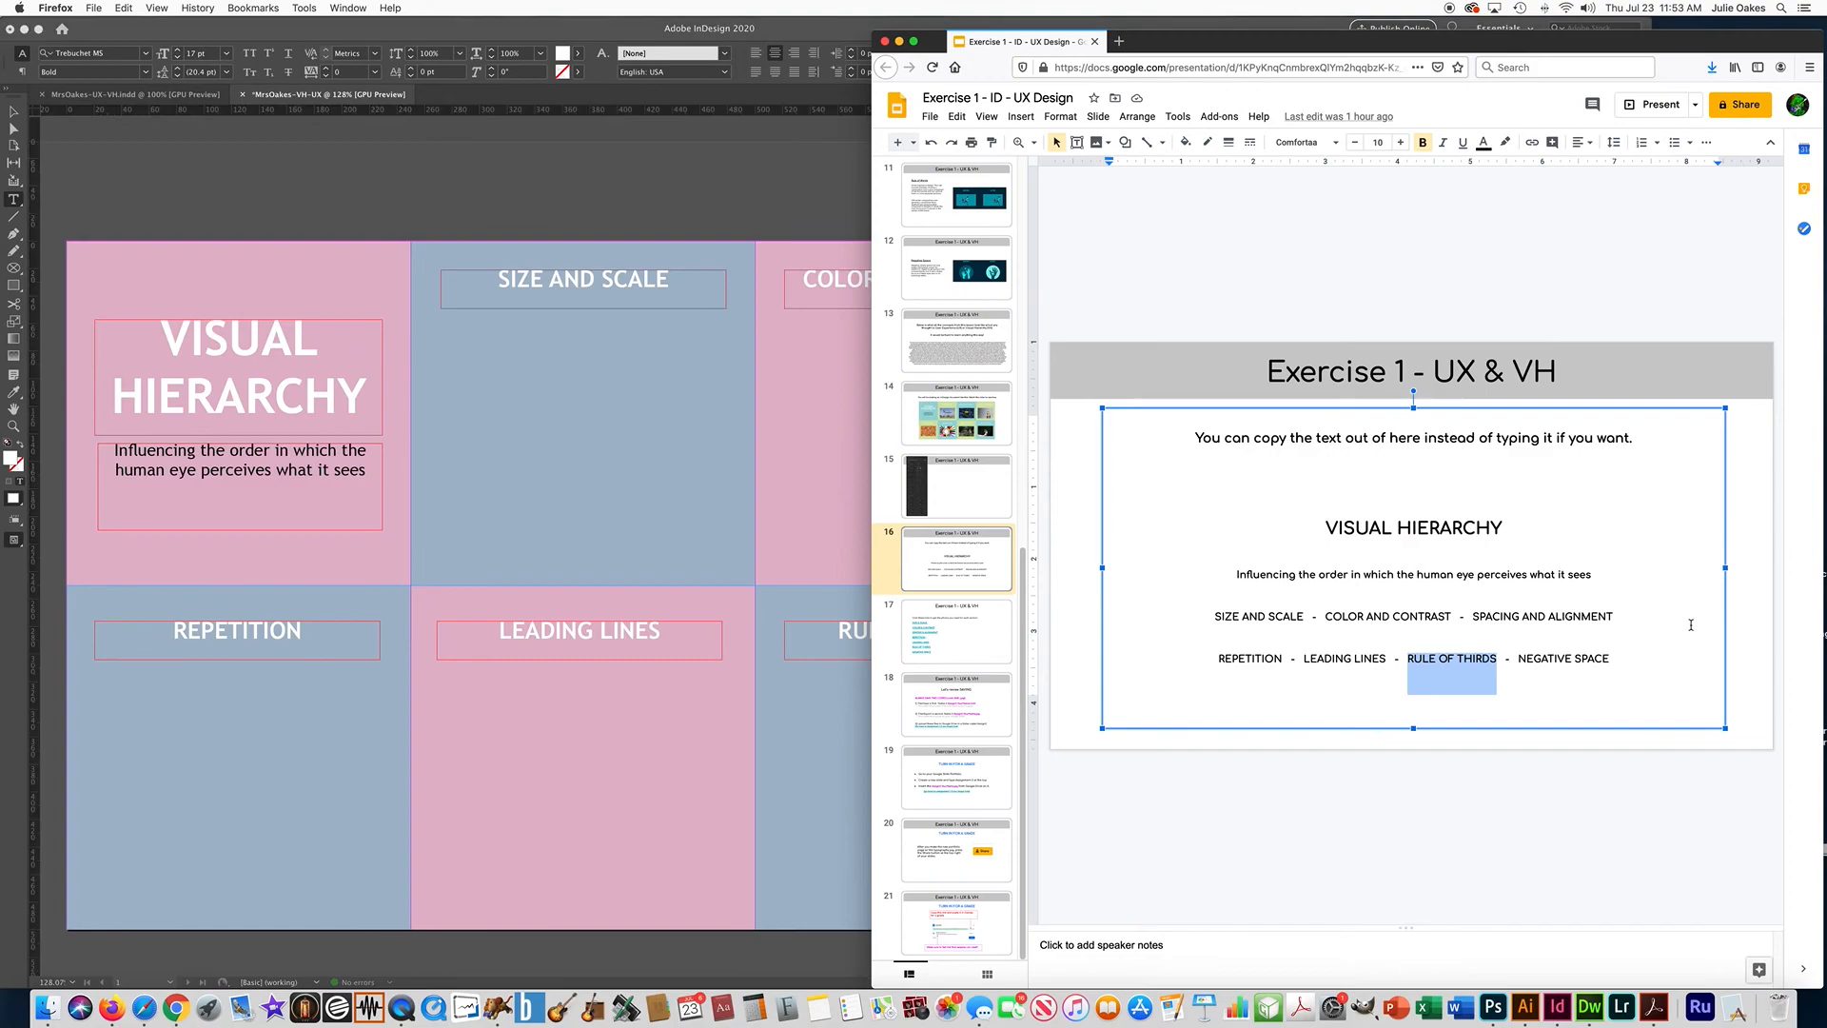
{"action": "left_click_drag", "start_coordinate": [1520, 658], "coordinate": [1611, 659]}
{"action": "left_click", "coordinate": [853, 666]}
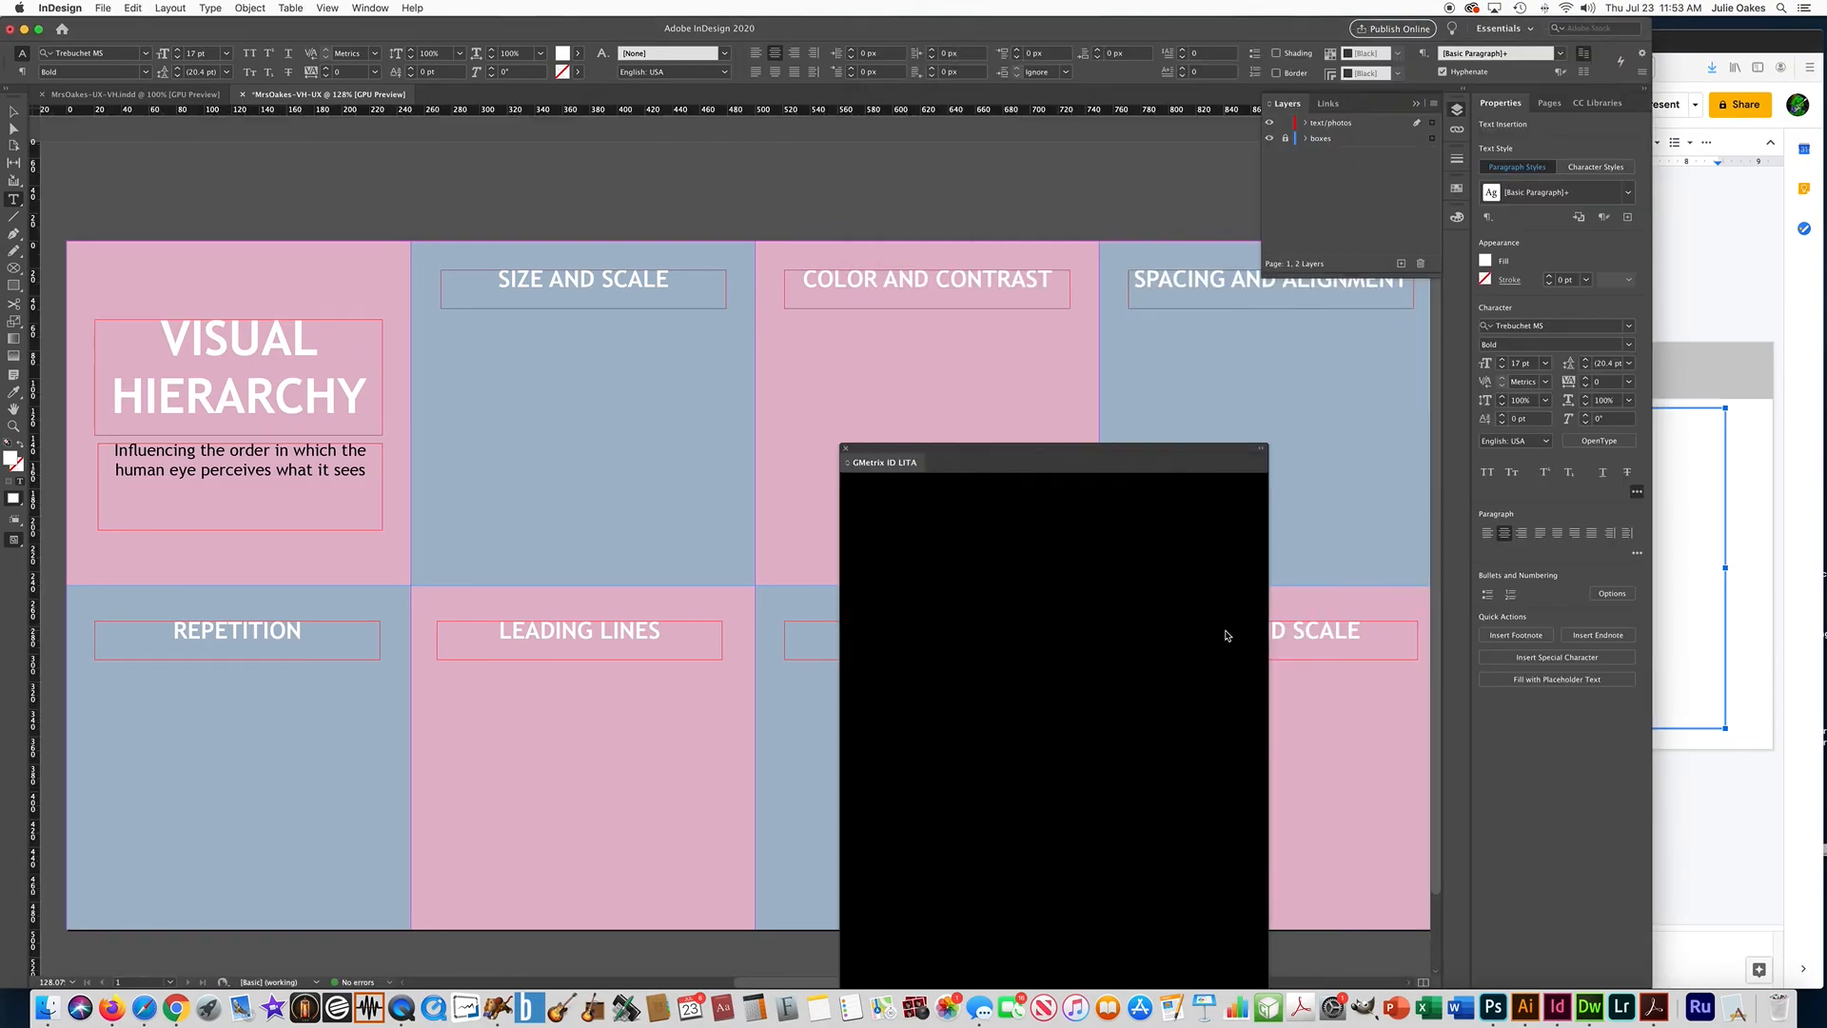
{"action": "triple_click", "coordinate": [1197, 632]}
{"action": "key", "text": "super+v"}
{"action": "left_click", "coordinate": [14, 111]}
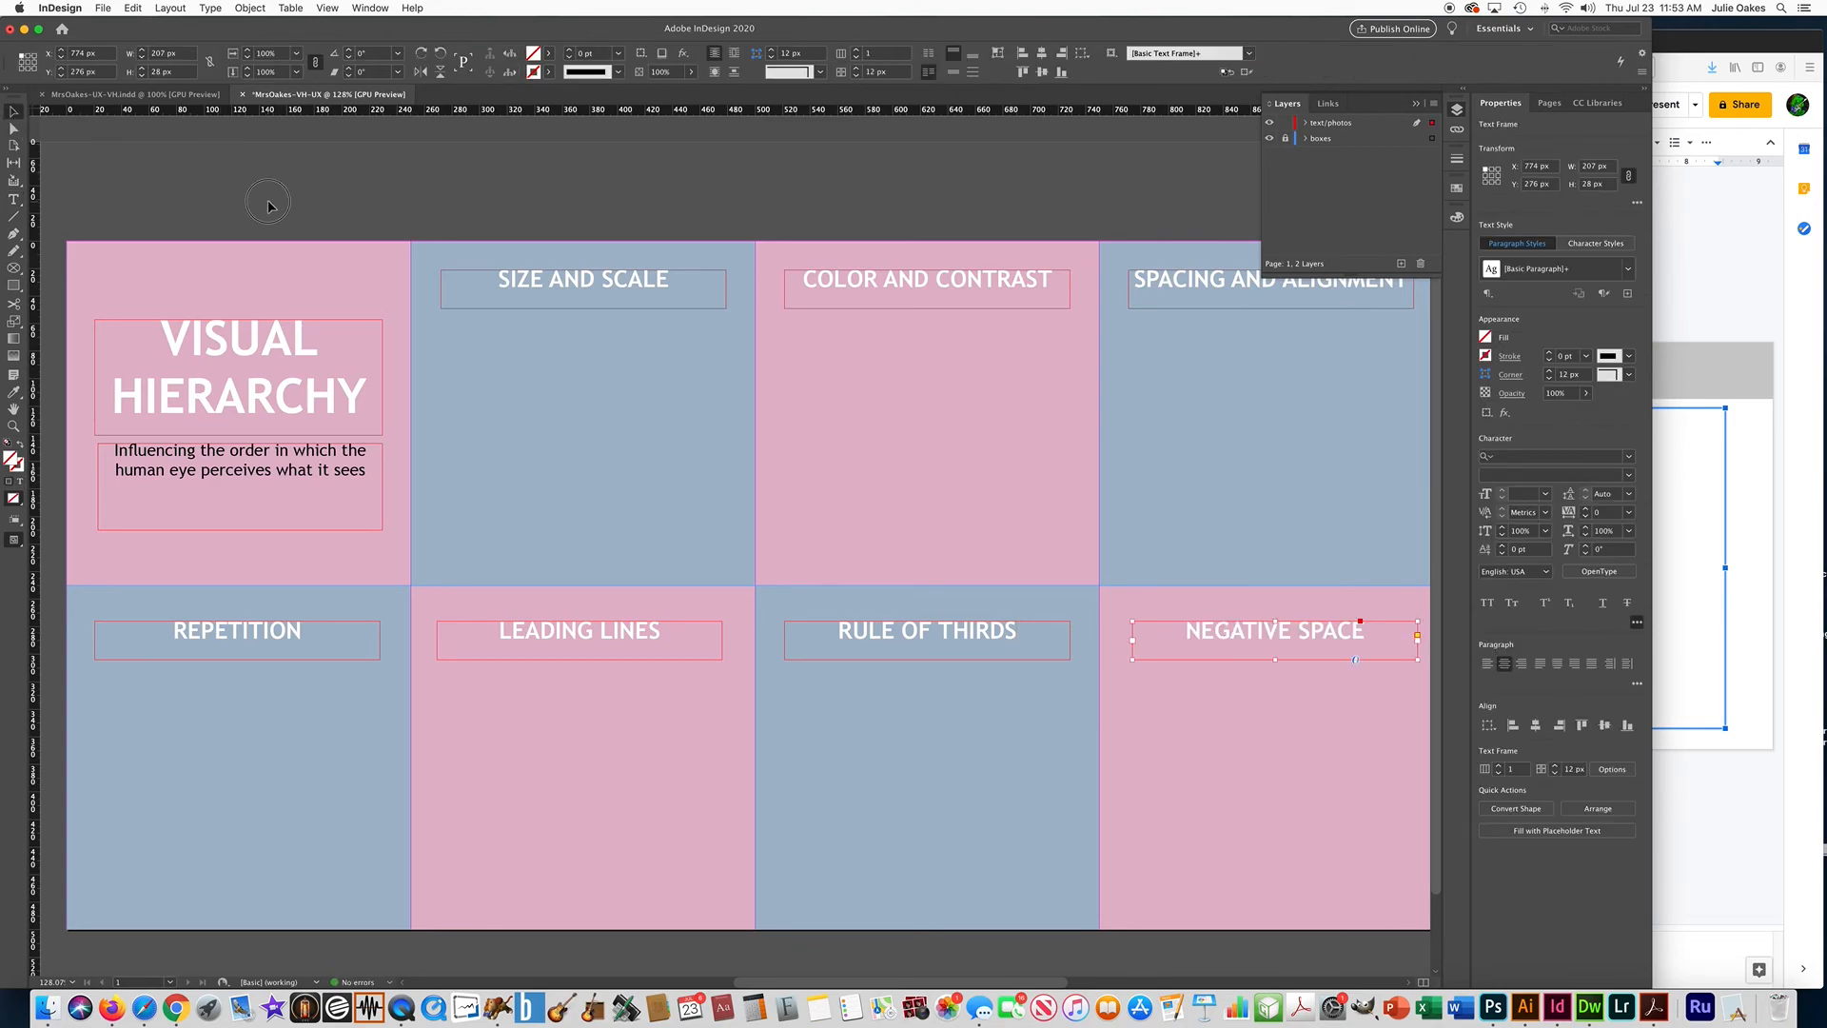
{"action": "left_click", "coordinate": [270, 205]}
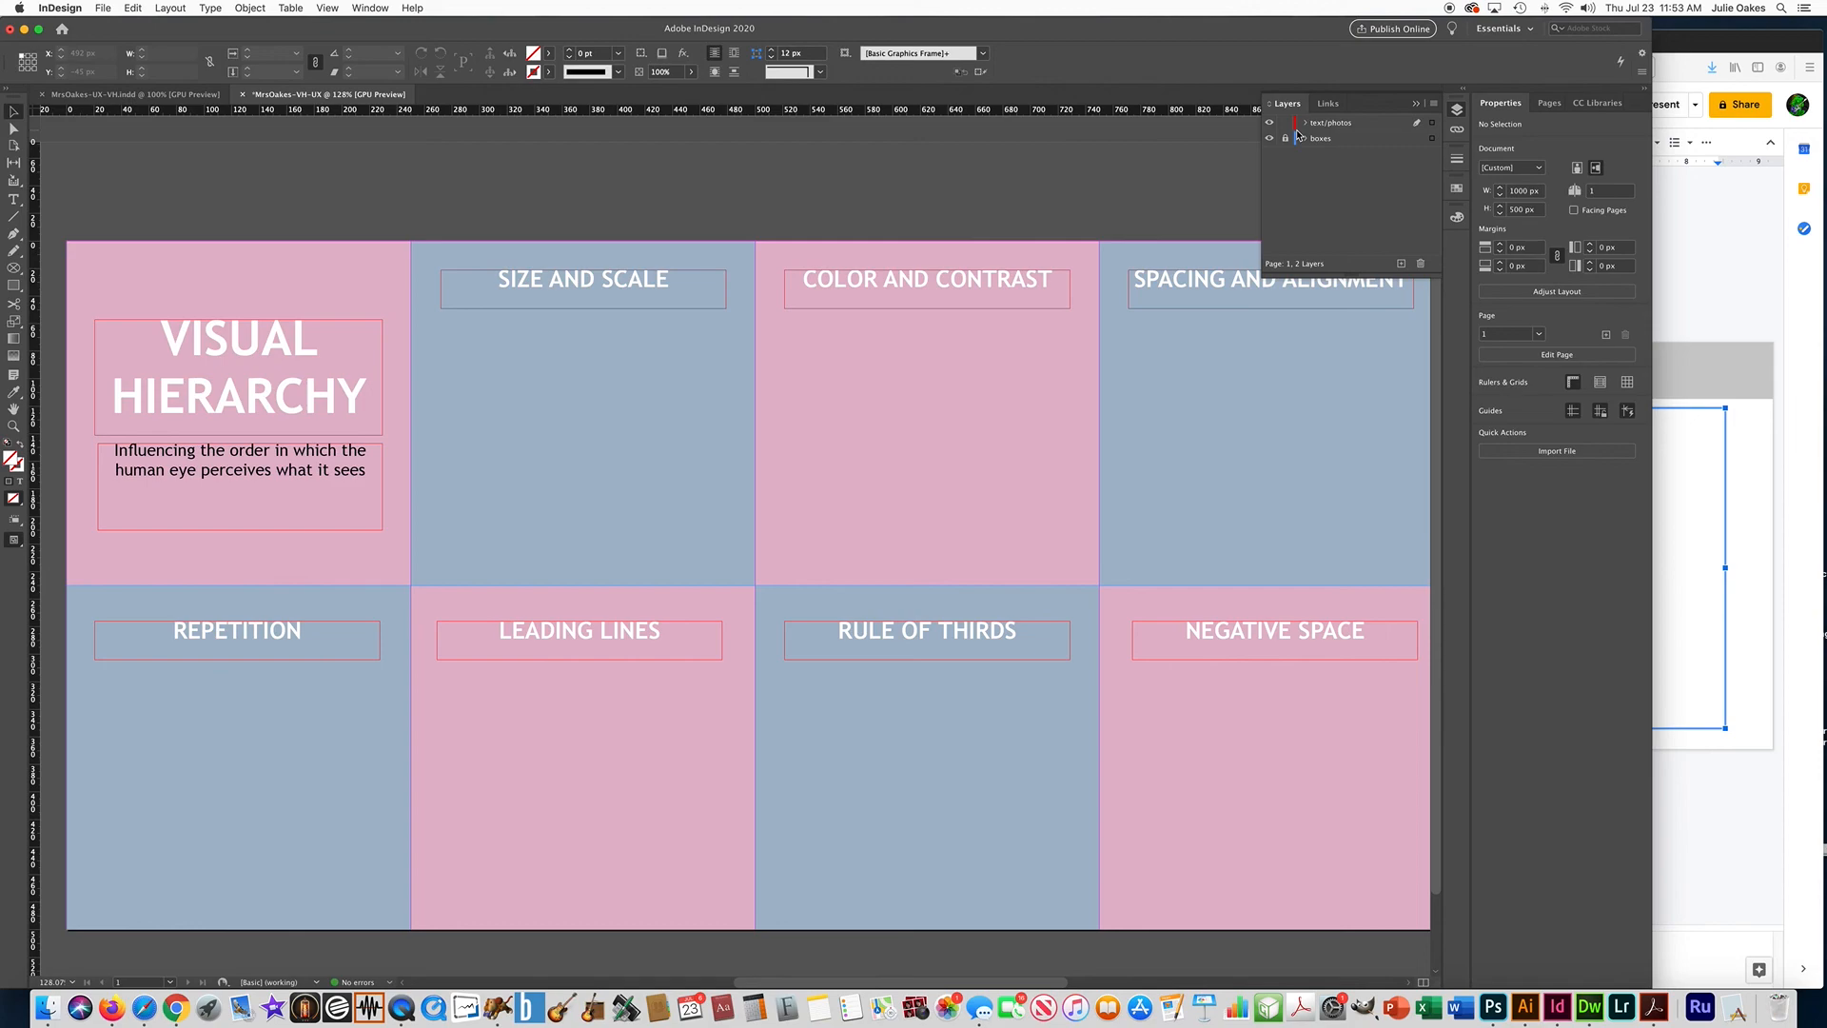
Save the infographic to the Desktop as an InDesign 2020 document under its suggested file name.
{"action": "left_click", "coordinate": [105, 7]}
{"action": "left_click", "coordinate": [124, 120]}
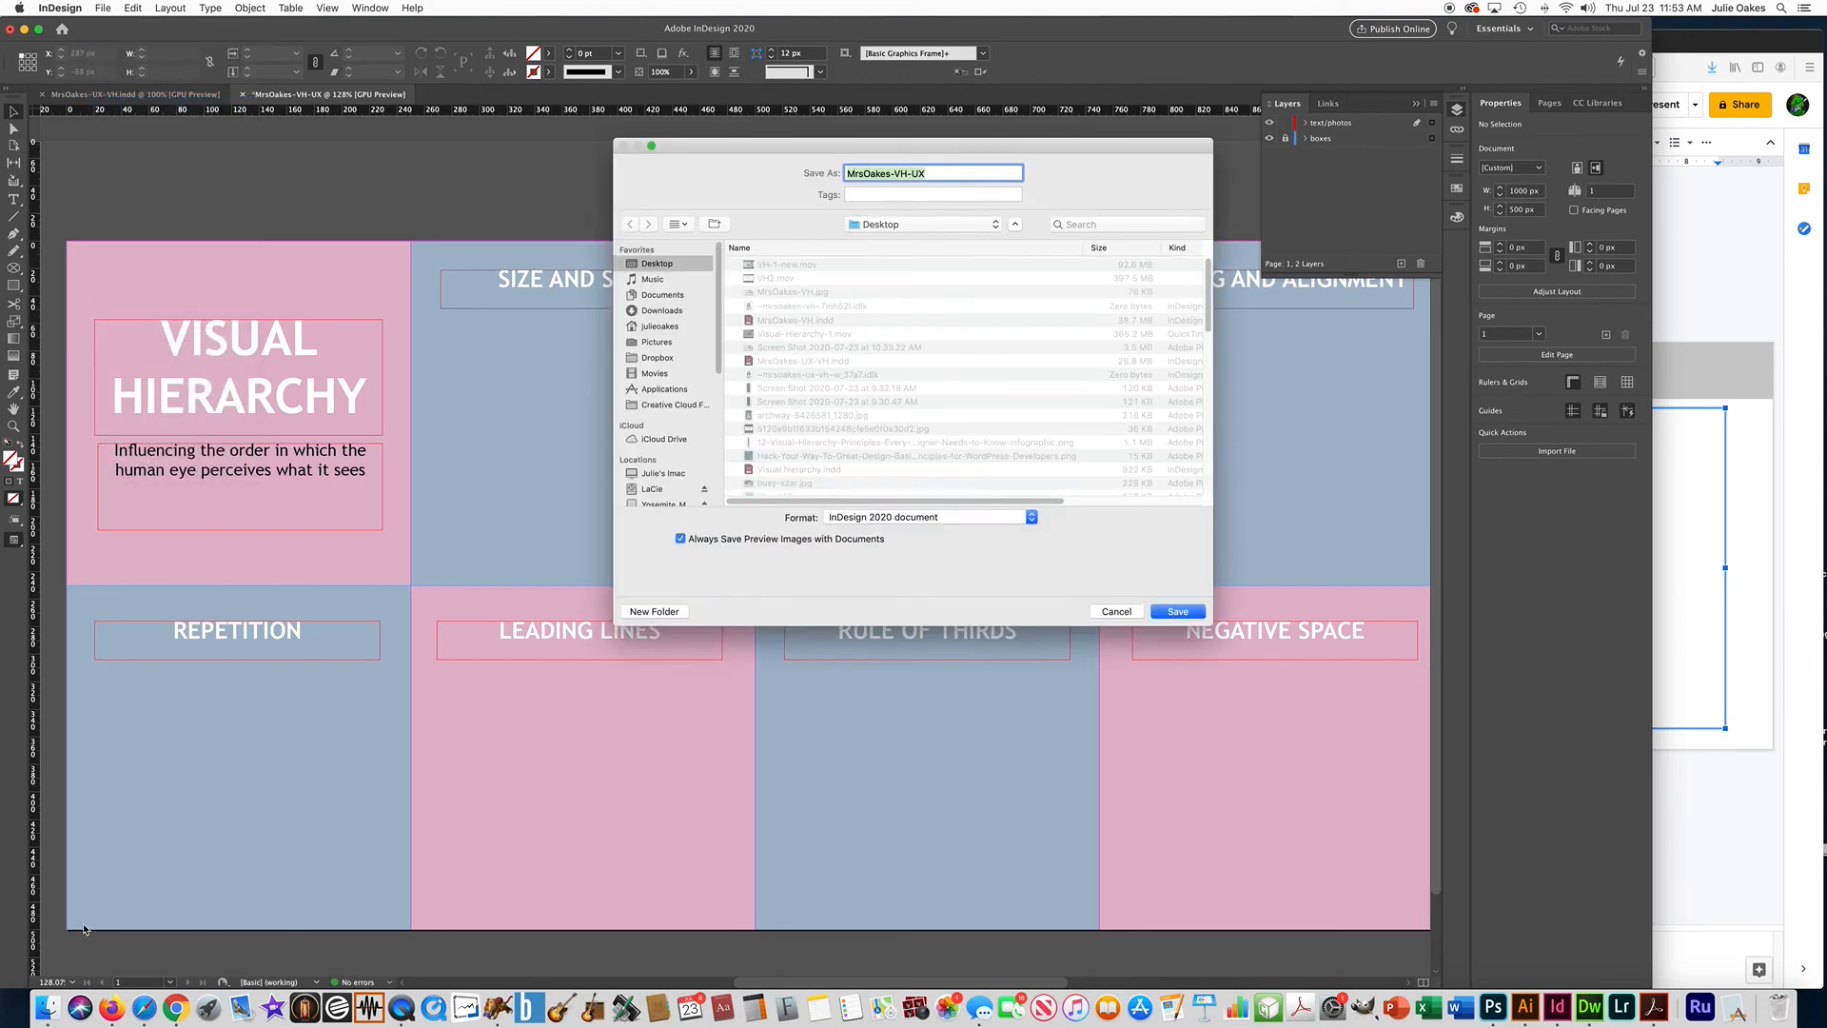
{"action": "left_click", "coordinate": [1179, 609]}
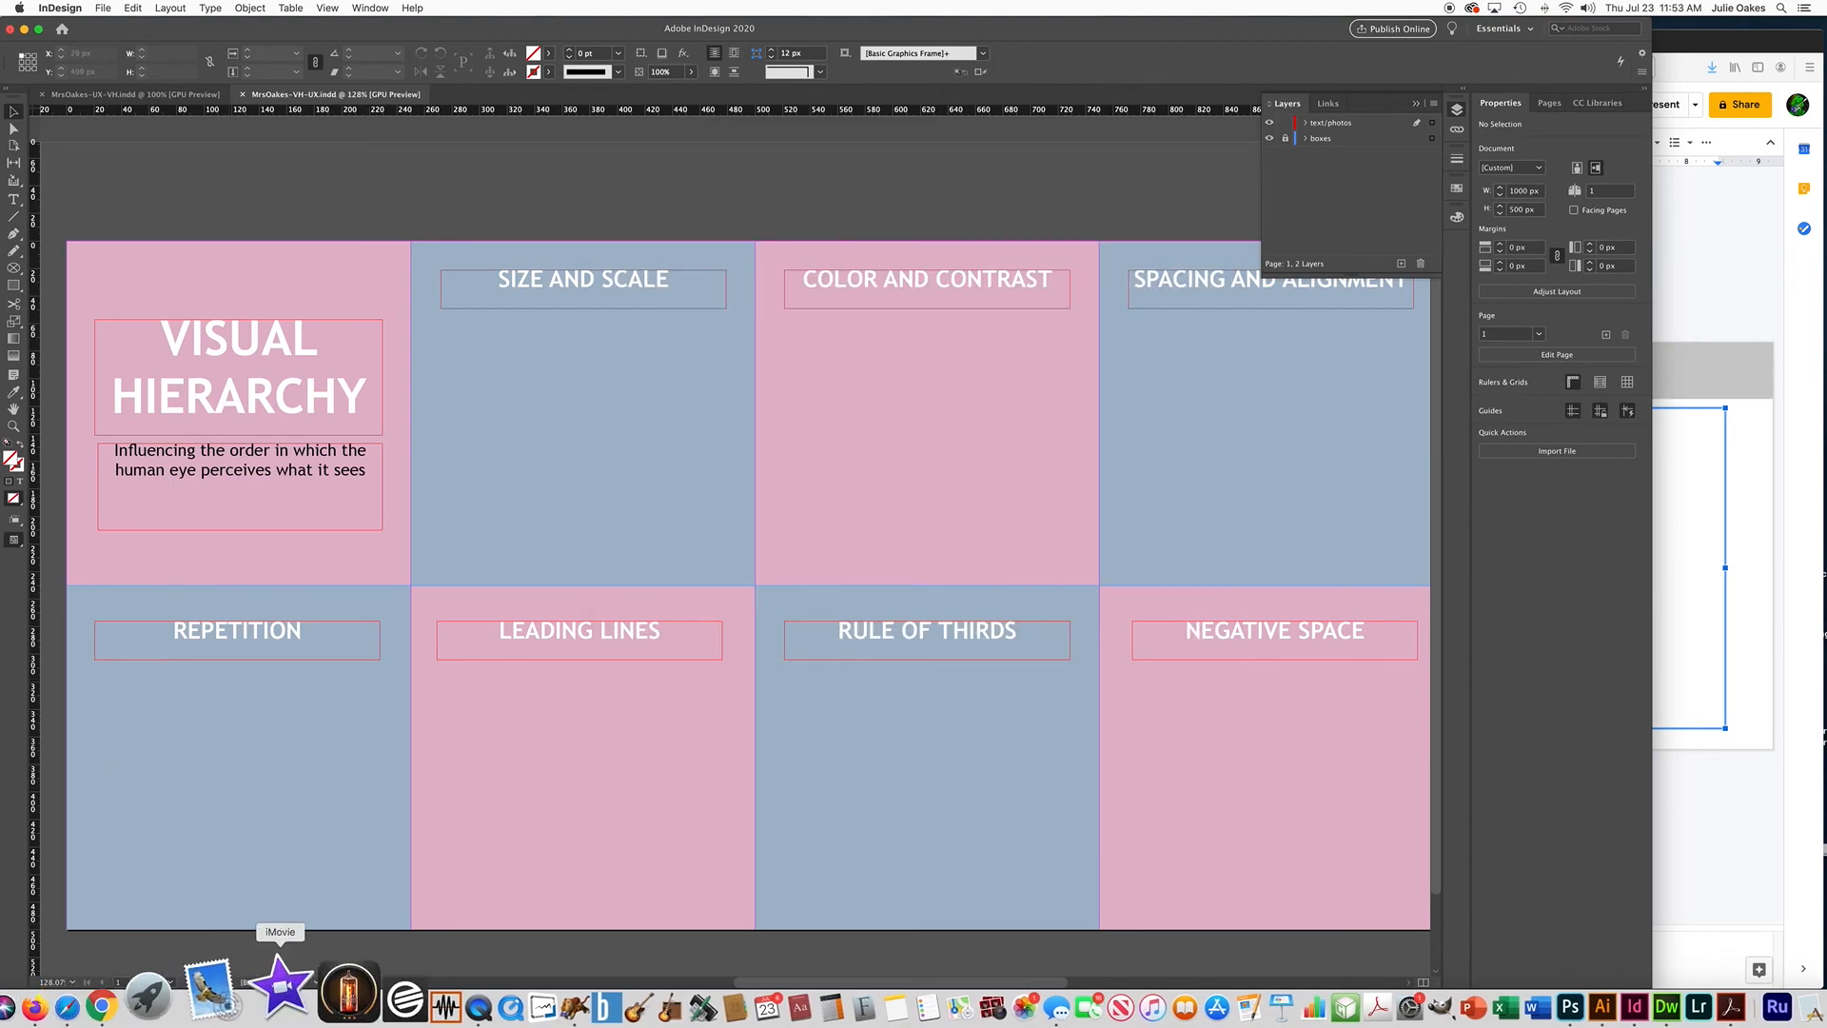
{"action": "left_click", "coordinate": [400, 1009]}
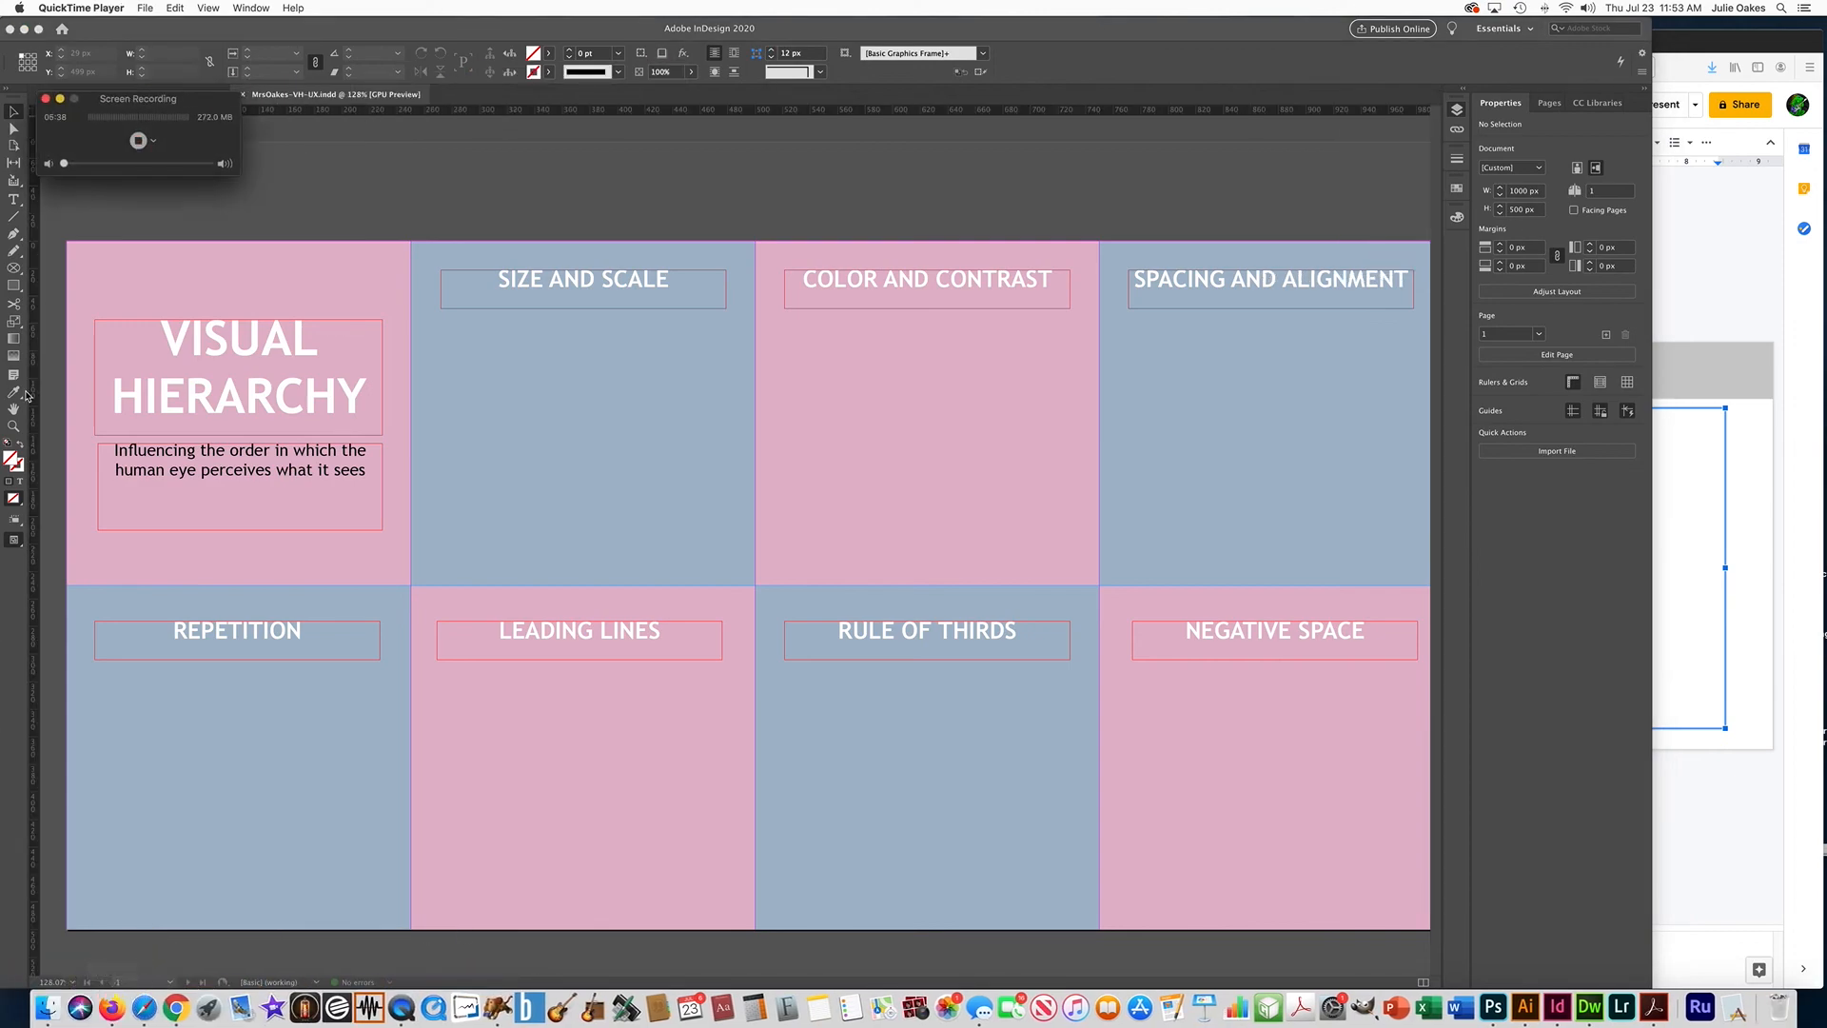